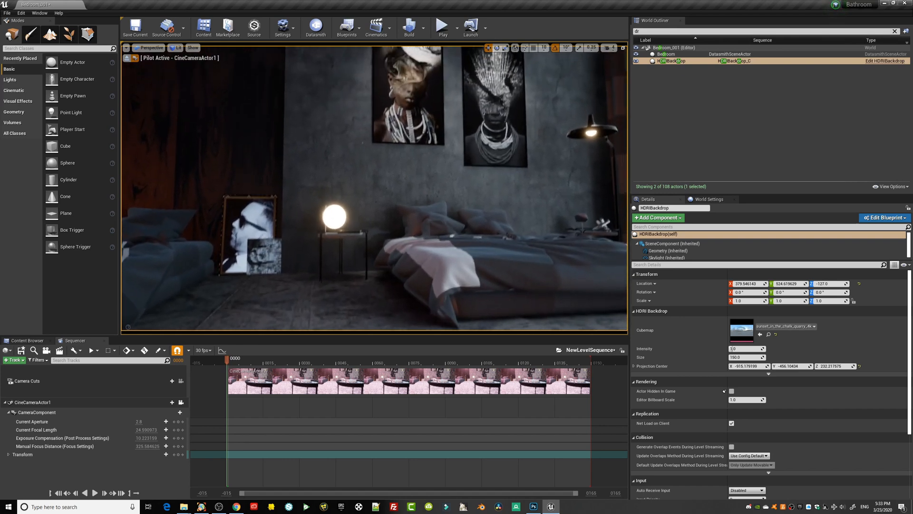
# Pilot CineCameraActor1 around the coffee table to try framings with the table in the foreground and the beds behind it.
pyautogui.moveTo(374, 188); pyautogui.dragTo(394, 212, button='right')
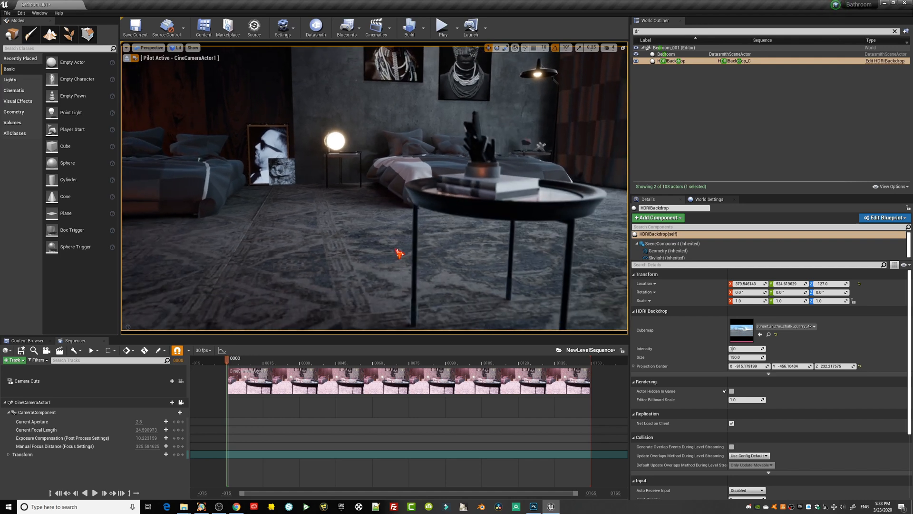
pyautogui.moveTo(374, 188); pyautogui.dragTo(484, 272, button='right')
pyautogui.press('a')
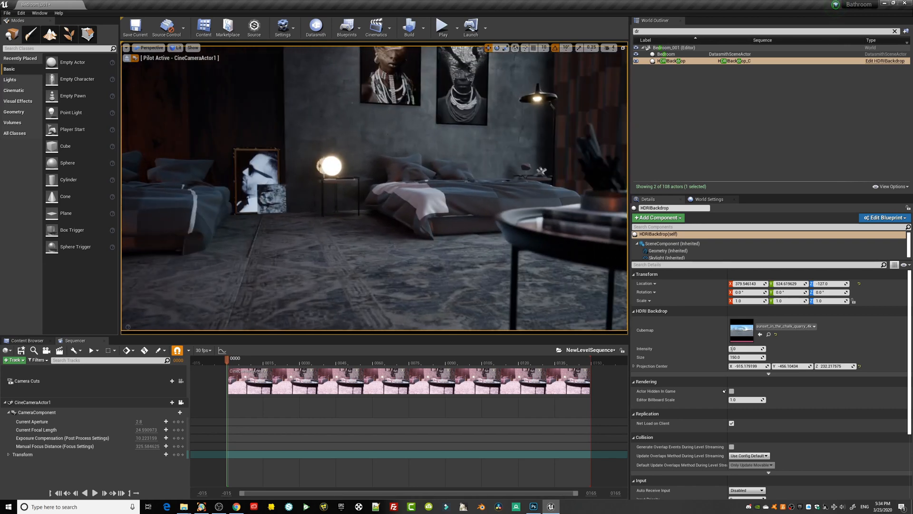
pyautogui.moveTo(430, 267); pyautogui.dragTo(459, 265, button='middle')
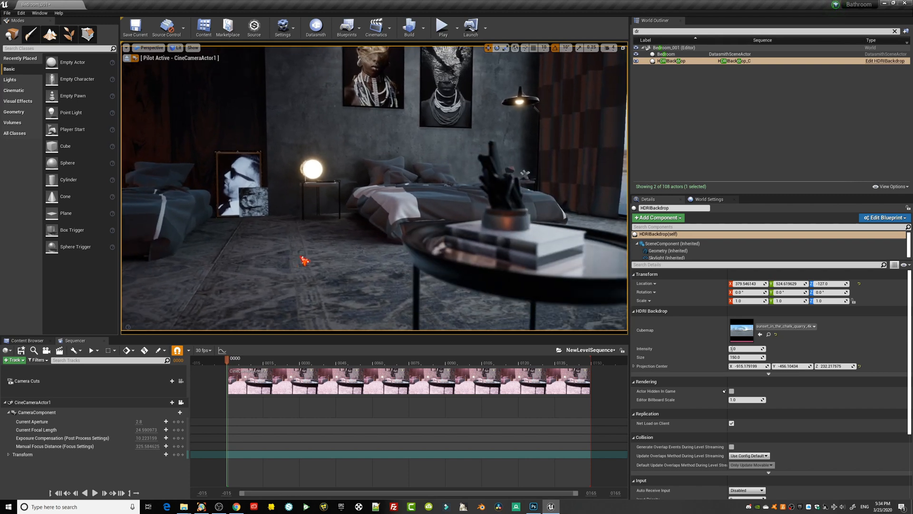
pyautogui.moveTo(458, 265); pyautogui.dragTo(423, 269, button='middle')
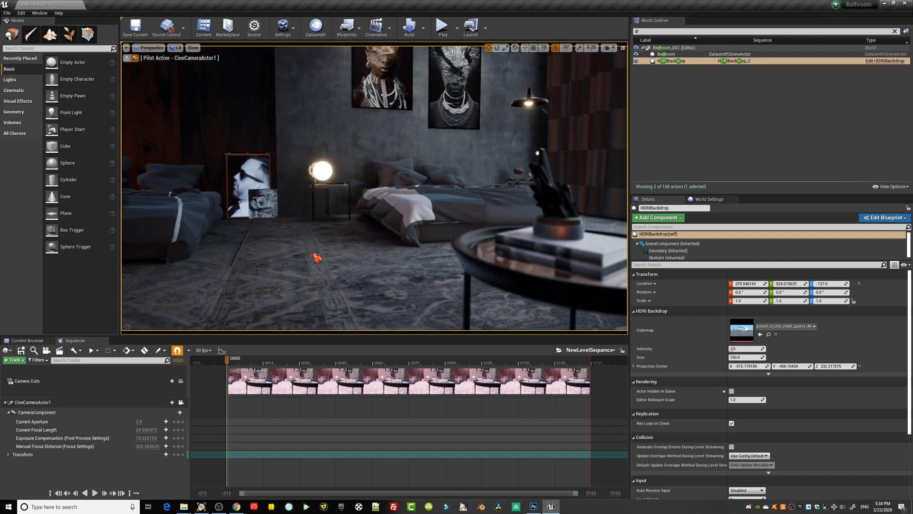
pyautogui.moveTo(336, 274); pyautogui.dragTo(217, 246, button='right')
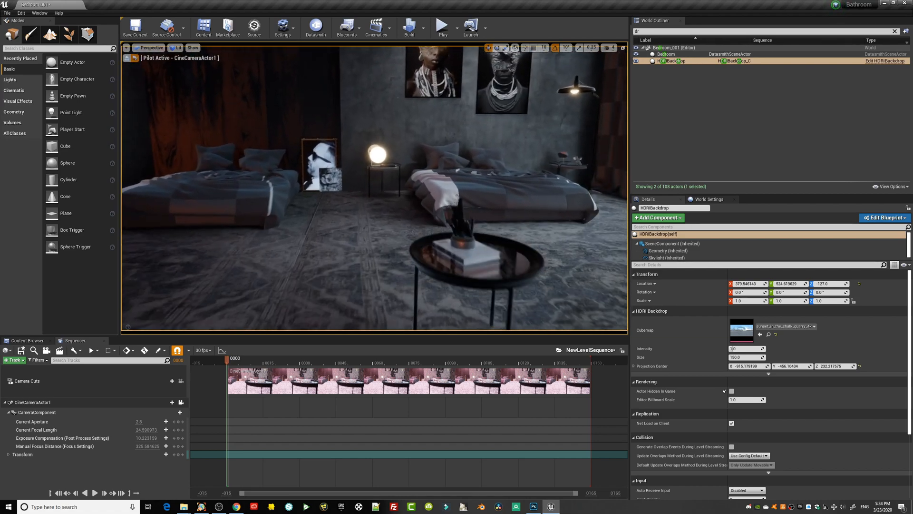
# Try camera heights from floor level to tabletop level, keeping both beds and the coffee table in frame.
pyautogui.moveTo(407, 250); pyautogui.dragTo(412, 285, button='middle')
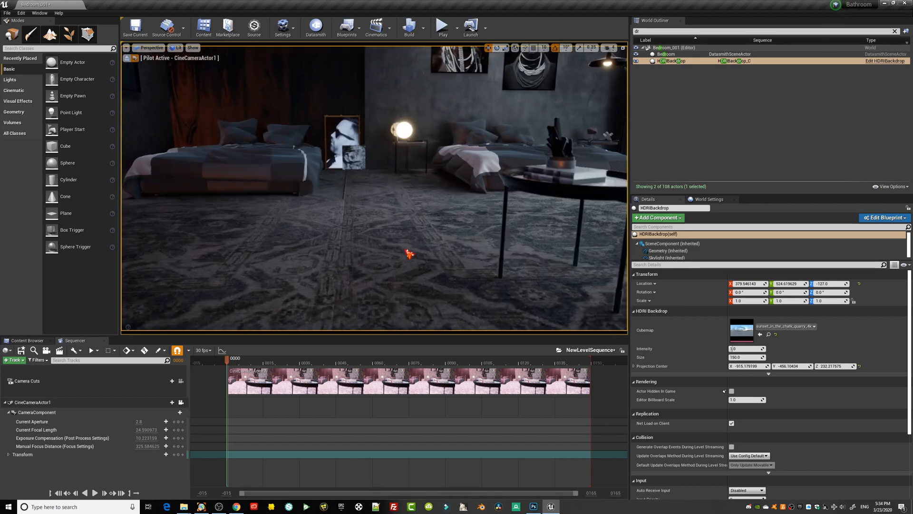
pyautogui.moveTo(432, 250); pyautogui.dragTo(509, 248, button='right')
pyautogui.moveTo(473, 248); pyautogui.dragTo(452, 288, button='middle')
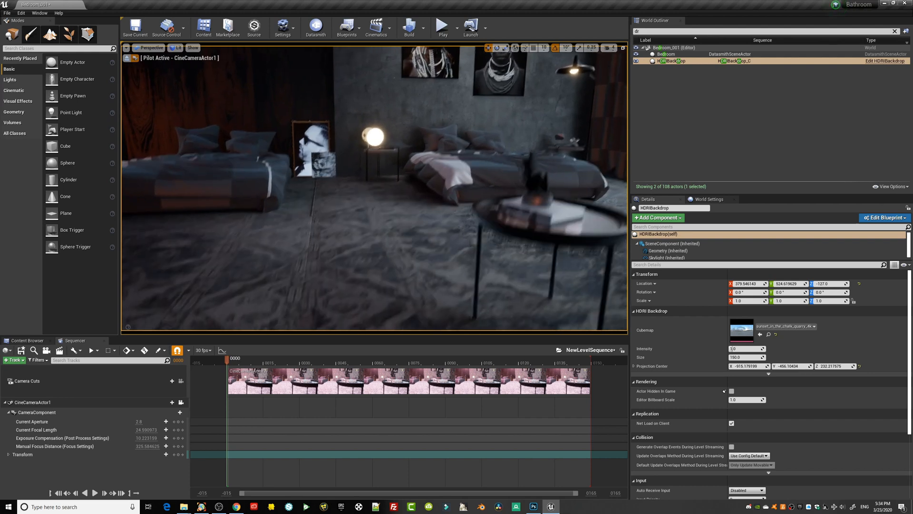
pyautogui.moveTo(472, 249); pyautogui.dragTo(468, 214, button='middle')
pyautogui.moveTo(470, 247); pyautogui.dragTo(449, 236, button='right')
pyautogui.moveTo(464, 245); pyautogui.dragTo(463, 281, button='middle')
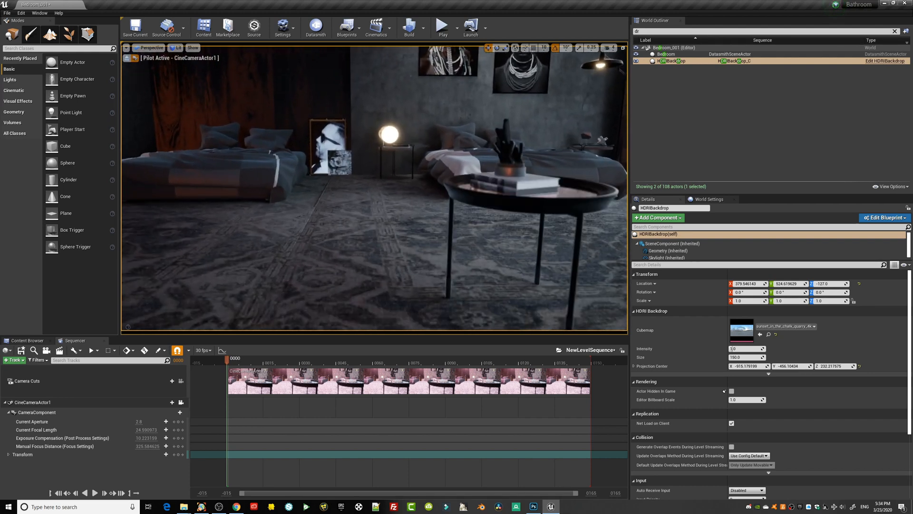
pyautogui.moveTo(463, 244); pyautogui.dragTo(462, 227, button='right')
pyautogui.moveTo(464, 244); pyautogui.dragTo(500, 255, button='middle')
pyautogui.moveTo(464, 244); pyautogui.dragTo(516, 236, button='right')
# Move the piloted camera in on the coffee table and sideways past it to examine how the foreground shifts against the bed.
pyautogui.press('w')
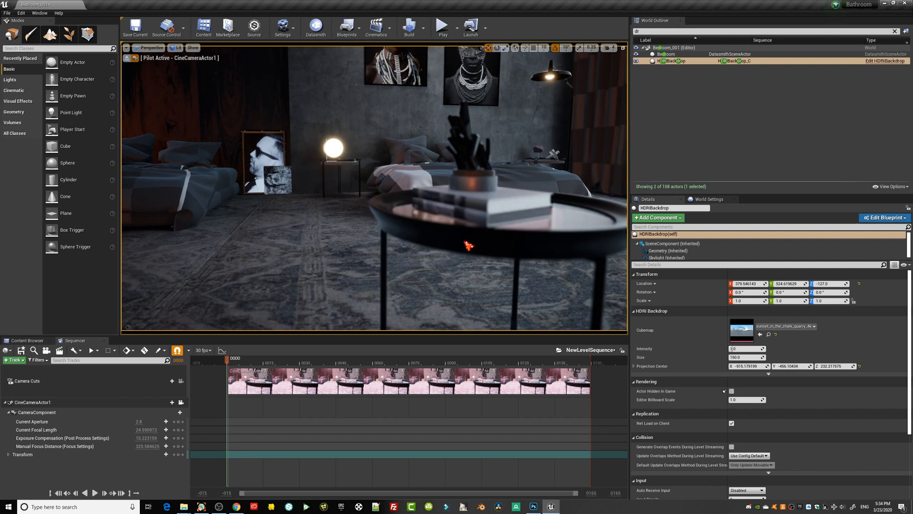
pyautogui.moveTo(465, 243)
pyautogui.mouseDown(button='middle')
pyautogui.moveTo(493, 230)
pyautogui.moveTo(479, 221)
pyautogui.moveTo(460, 240)
pyautogui.mouseUp(button='middle')
pyautogui.moveTo(466, 242)
pyautogui.mouseDown(button='right')
pyautogui.moveTo(472, 237)
pyautogui.moveTo(461, 237)
pyautogui.mouseUp(button='right')
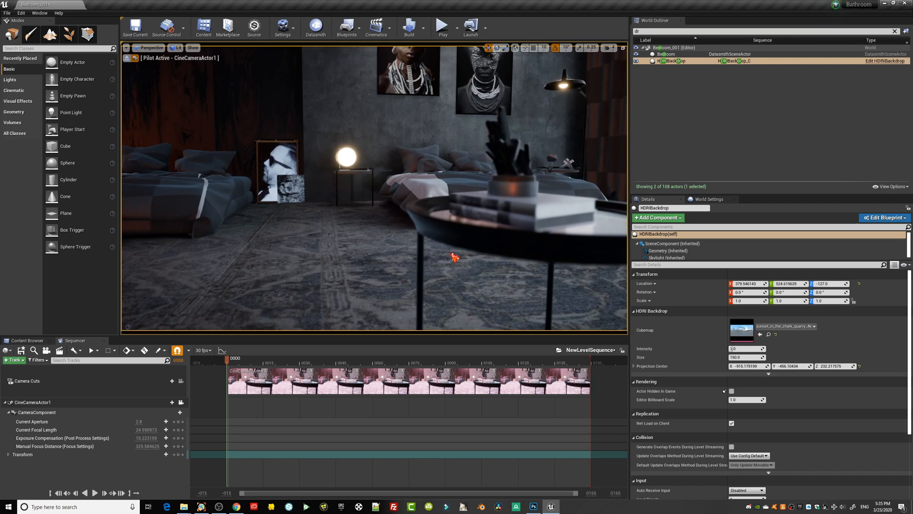
pyautogui.moveTo(455, 257)
pyautogui.mouseDown(button='middle')
pyautogui.moveTo(478, 257)
pyautogui.moveTo(474, 246)
pyautogui.moveTo(482, 257)
pyautogui.moveTo(470, 251)
pyautogui.mouseUp(button='middle')
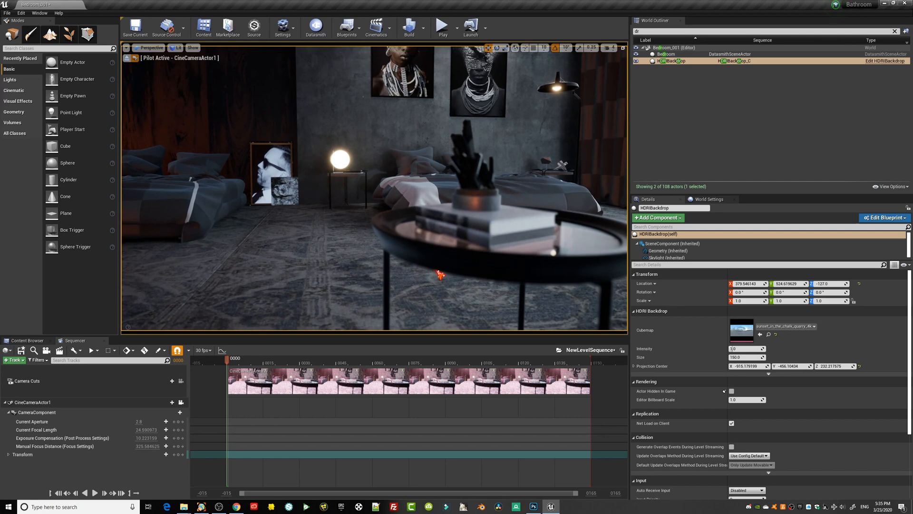
pyautogui.moveTo(437, 270)
pyautogui.mouseDown(button='middle')
pyautogui.moveTo(412, 266)
pyautogui.moveTo(424, 274)
pyautogui.moveTo(445, 267)
pyautogui.mouseUp(button='middle')
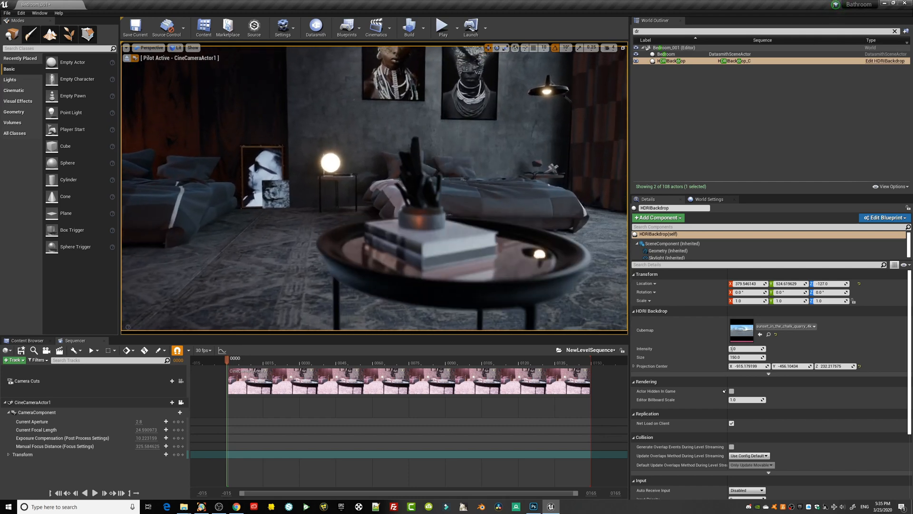
pyautogui.moveTo(445, 266); pyautogui.dragTo(464, 269, button='right')
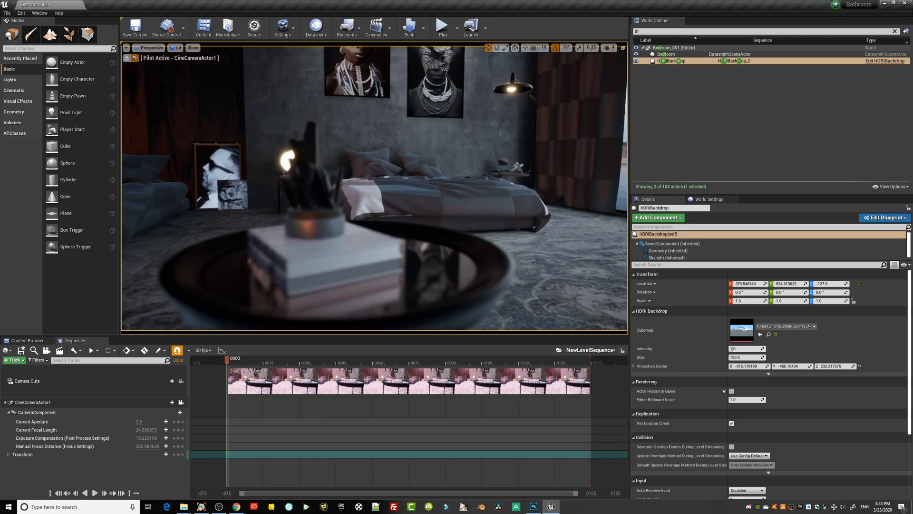
pyautogui.moveTo(464, 269); pyautogui.dragTo(486, 263, button='middle')
pyautogui.scroll(3, 478, 286)
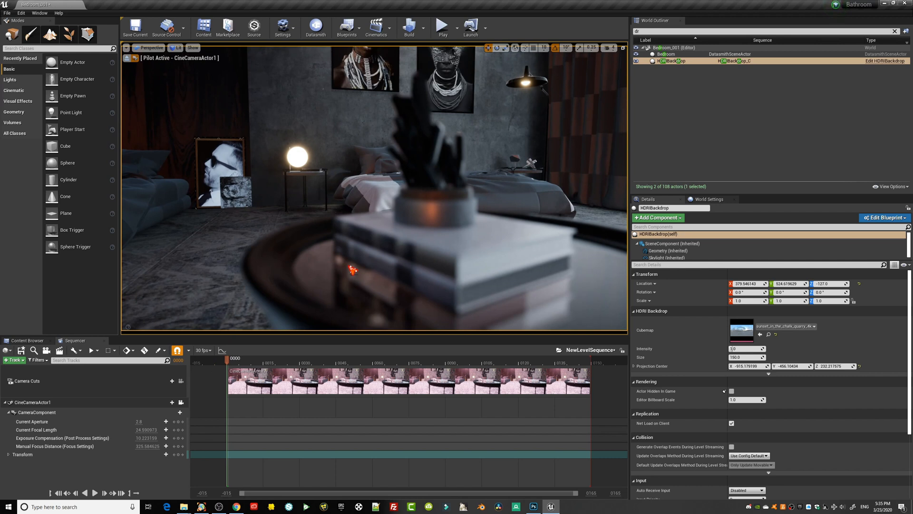
# Lower the camera to the coffee table's edge and reduce its manual focus distance toward the foreground.
pyautogui.moveTo(353, 260); pyautogui.dragTo(353, 291, button='middle')
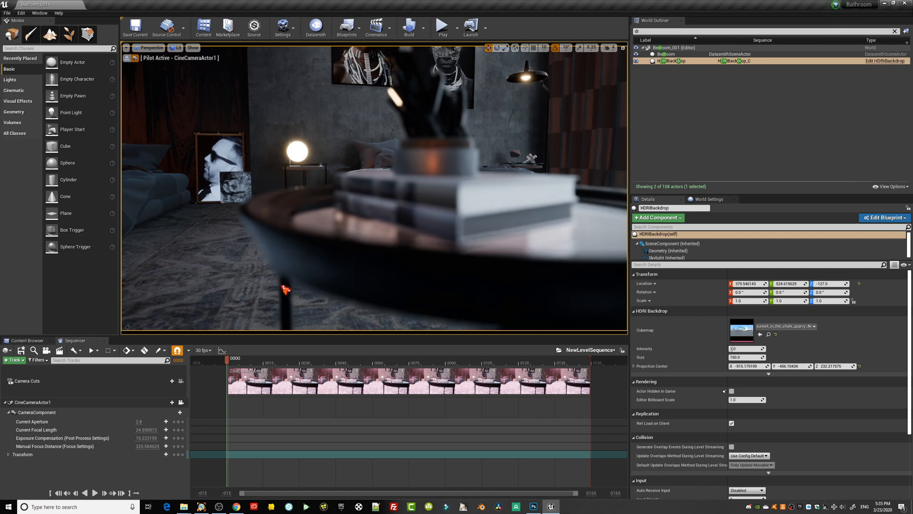
pyautogui.moveTo(276, 247); pyautogui.dragTo(286, 246, button='right')
pyautogui.moveTo(276, 248); pyautogui.dragTo(277, 280)
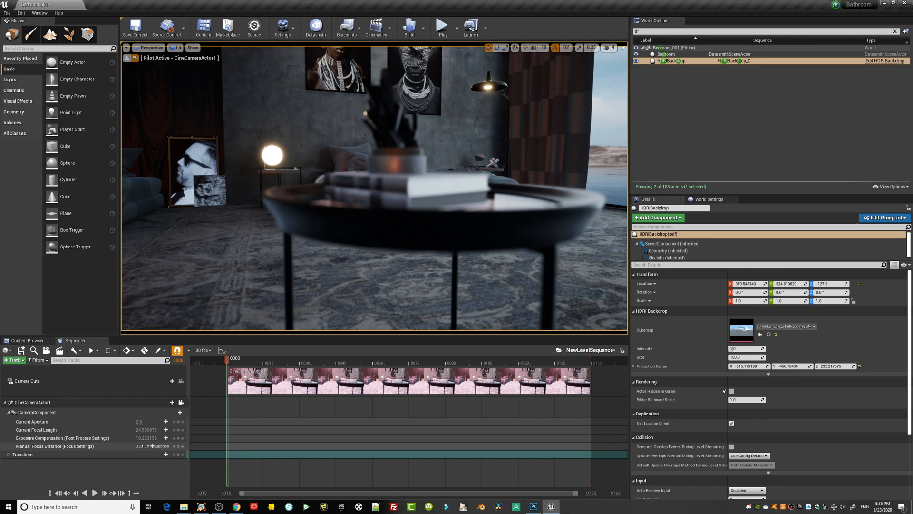
pyautogui.moveTo(152, 446)
pyautogui.mouseDown()
pyautogui.moveTo(128, 447)
pyautogui.moveTo(162, 447)
pyautogui.moveTo(144, 446)
pyautogui.mouseUp()
# Select the pink ceiling RectLight and change its light color to pale cyan, hex sRGB B6FFF4FF.
pyautogui.moveTo(293, 265); pyautogui.dragTo(266, 273, button='right')
pyautogui.moveTo(333, 252); pyautogui.dragTo(271, 227, button='right')
pyautogui.moveTo(365, 240); pyautogui.dragTo(457, 213, button='right')
pyautogui.click(425, 84)
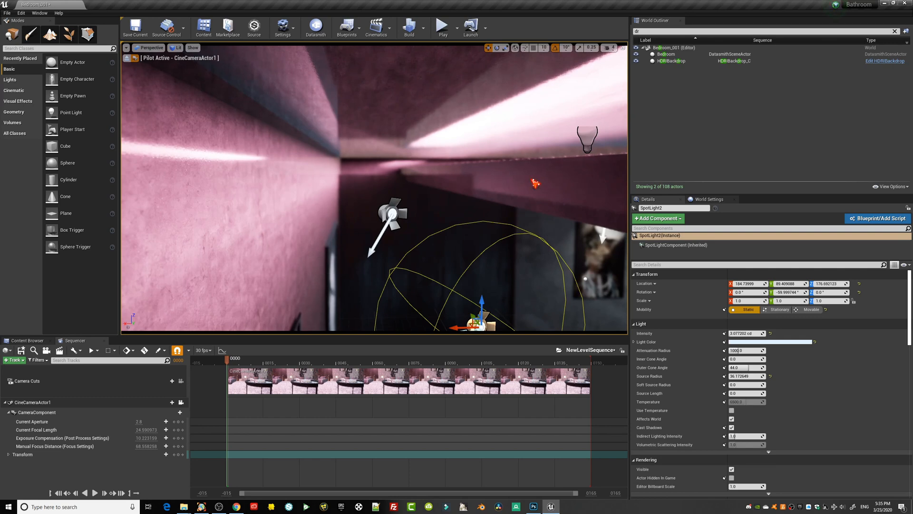
pyautogui.click(535, 183)
pyautogui.click(588, 139)
pyautogui.moveTo(503, 247); pyautogui.dragTo(499, 285, button='right')
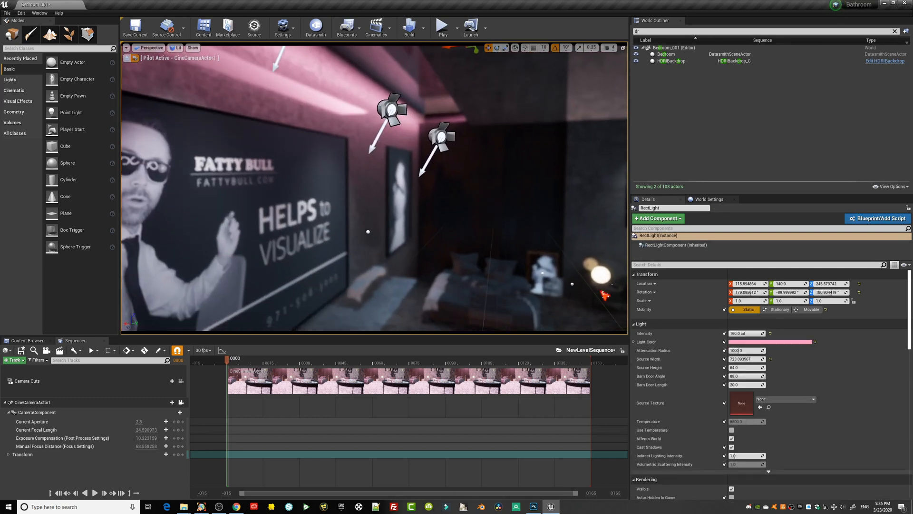
pyautogui.click(791, 341)
pyautogui.moveTo(680, 373); pyautogui.dragTo(657, 372)
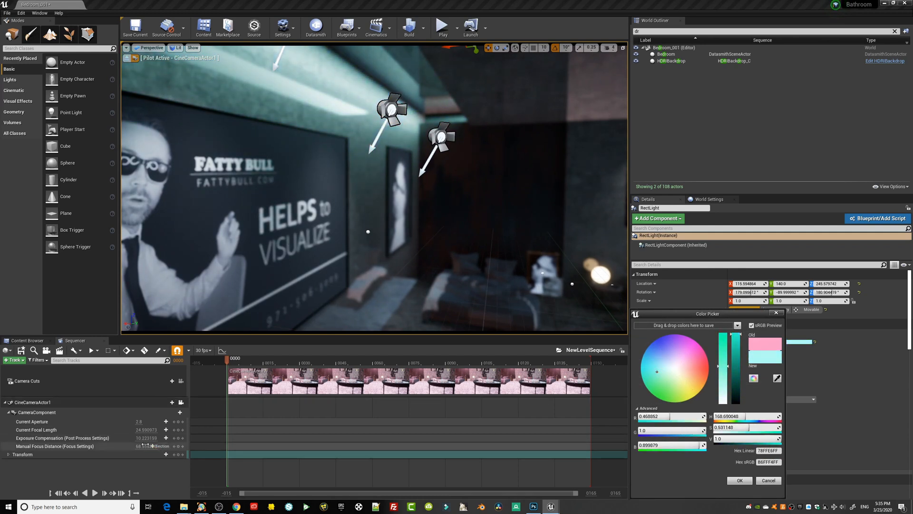
# Set the camera's manual focus distance to about 484 and pull back to frame both beds with the coffee table.
pyautogui.moveTo(144, 446); pyautogui.dragTo(168, 446)
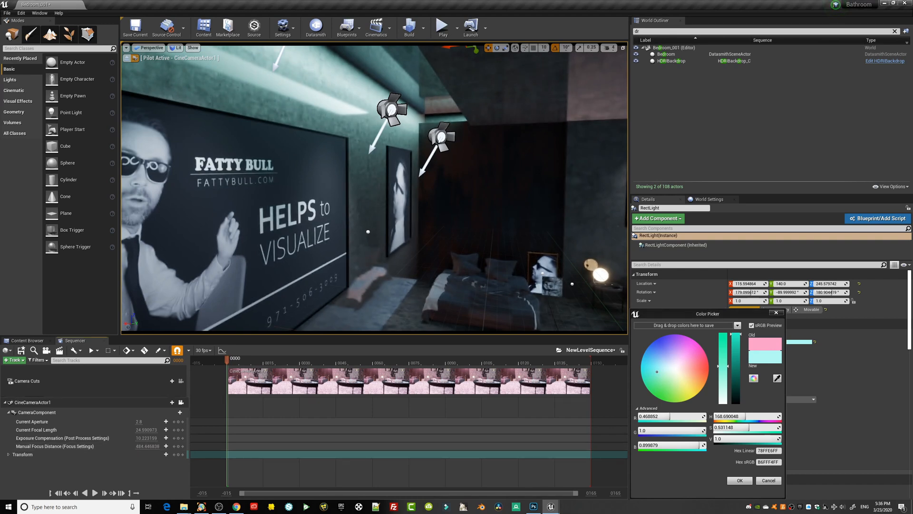
pyautogui.moveTo(378, 198); pyautogui.dragTo(433, 235, button='middle')
pyautogui.moveTo(380, 201); pyautogui.dragTo(419, 203, button='right')
pyautogui.moveTo(391, 201); pyautogui.dragTo(396, 222, button='middle')
pyautogui.moveTo(449, 215); pyautogui.dragTo(410, 202, button='middle')
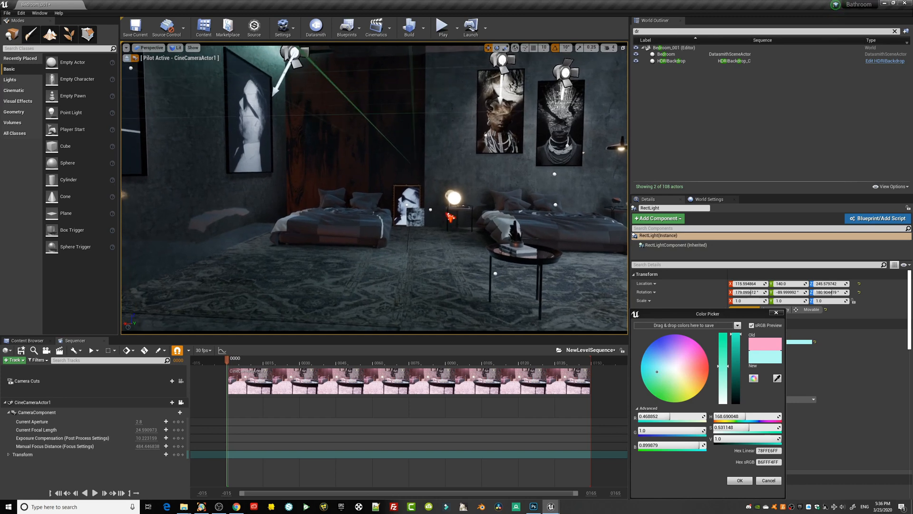
# Hide the light icons with game view and move the camera in close to the coffee table.
pyautogui.press('g')
pyautogui.moveTo(449, 216); pyautogui.dragTo(409, 214, button='right')
pyautogui.moveTo(451, 218); pyautogui.dragTo(511, 219, button='middle')
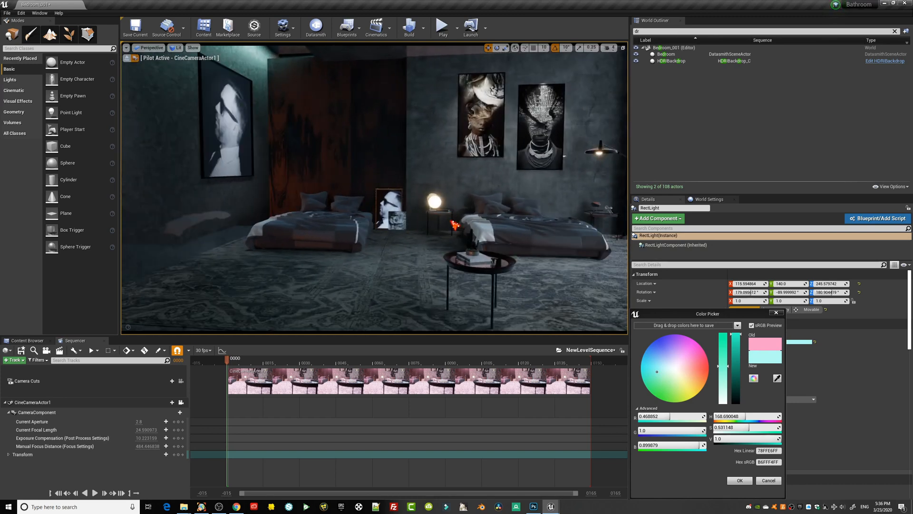
pyautogui.moveTo(454, 223); pyautogui.dragTo(490, 220, button='right')
pyautogui.scroll(2, 456, 228)
pyautogui.moveTo(491, 252)
pyautogui.mouseDown(button='middle')
pyautogui.moveTo(486, 278)
pyautogui.moveTo(480, 243)
pyautogui.moveTo(502, 259)
pyautogui.mouseUp(button='middle')
pyautogui.scroll(4, 458, 264)
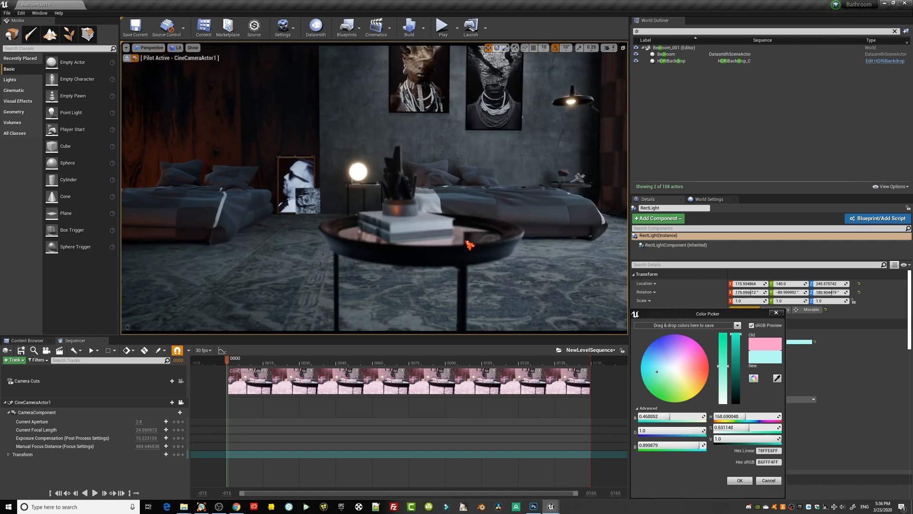
# Reframe the camera near floor level, with both beds and the bright globe lamp visible beyond the coffee table.
pyautogui.moveTo(314, 226)
pyautogui.mouseDown(button='right')
pyautogui.moveTo(374, 224)
pyautogui.moveTo(244, 220)
pyautogui.moveTo(255, 221)
pyautogui.moveTo(256, 257)
pyautogui.mouseUp(button='right')
pyautogui.press('s')
pyautogui.press('w')
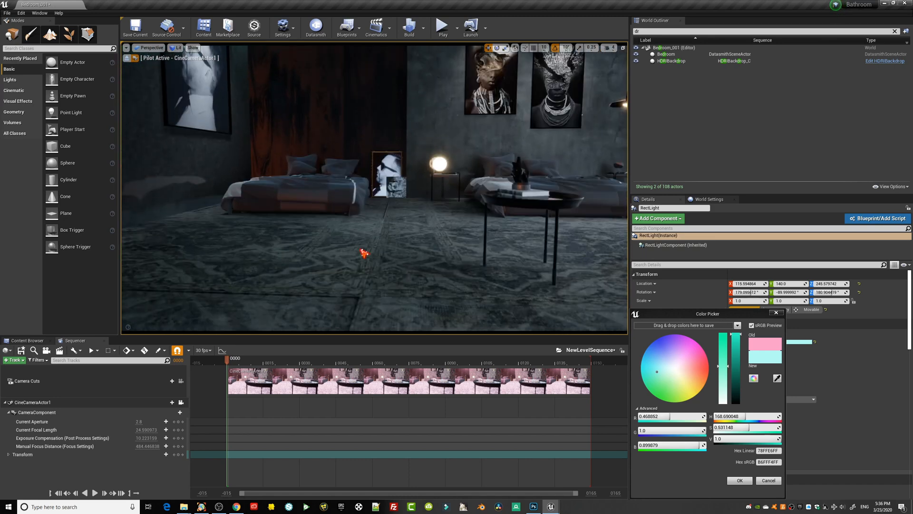
pyautogui.moveTo(363, 253); pyautogui.dragTo(376, 245, button='right')
pyautogui.press('d')
pyautogui.moveTo(366, 252)
pyautogui.mouseDown(button='middle')
pyautogui.moveTo(351, 247)
pyautogui.moveTo(350, 274)
pyautogui.moveTo(383, 252)
pyautogui.mouseUp(button='middle')
pyautogui.press('w')
pyautogui.moveTo(367, 251); pyautogui.dragTo(395, 262, button='right')
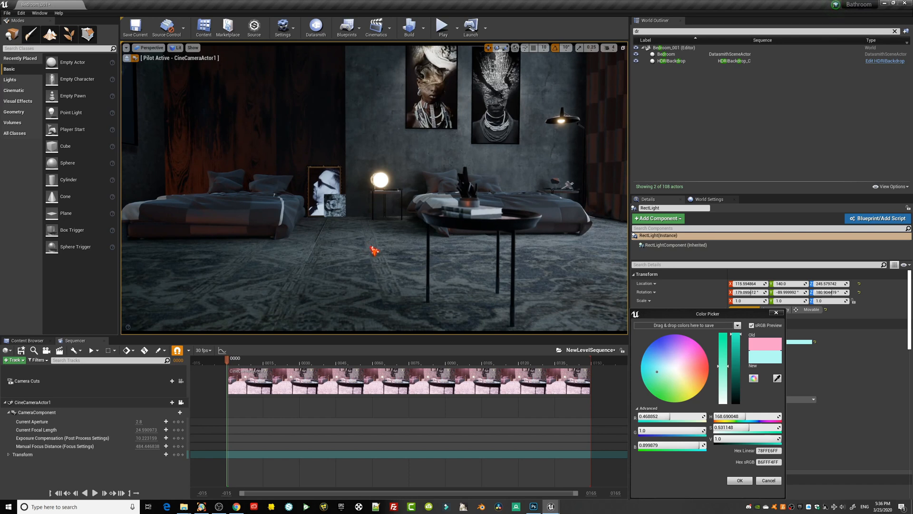
# Bring the camera closer so the tabletop with books and plant fills the right foreground in front of the bed.
pyautogui.press('d')
pyautogui.moveTo(375, 250); pyautogui.dragTo(376, 257, button='right')
pyautogui.press('a')
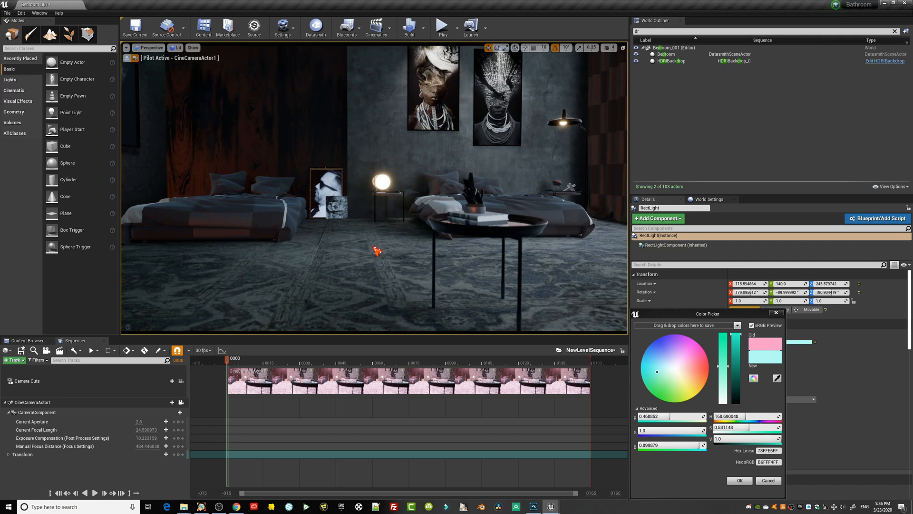
pyautogui.moveTo(354, 249); pyautogui.dragTo(356, 251, button='middle')
pyautogui.moveTo(357, 246); pyautogui.dragTo(364, 244, button='right')
pyautogui.moveTo(364, 244); pyautogui.dragTo(365, 244, button='middle')
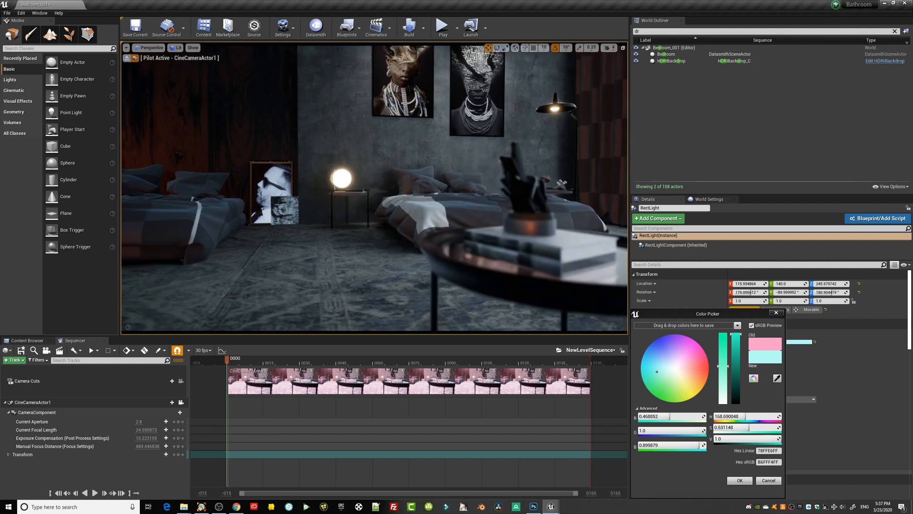
# Compare camera angles around the coffee table, from above the tabletop down to below its rim.
pyautogui.moveTo(375, 188); pyautogui.dragTo(388, 209)
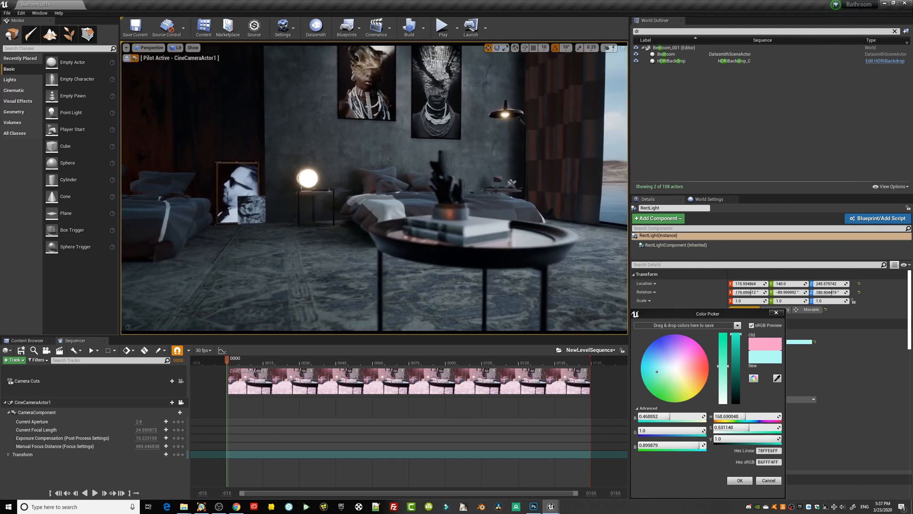
pyautogui.moveTo(397, 229); pyautogui.dragTo(408, 248, button='right')
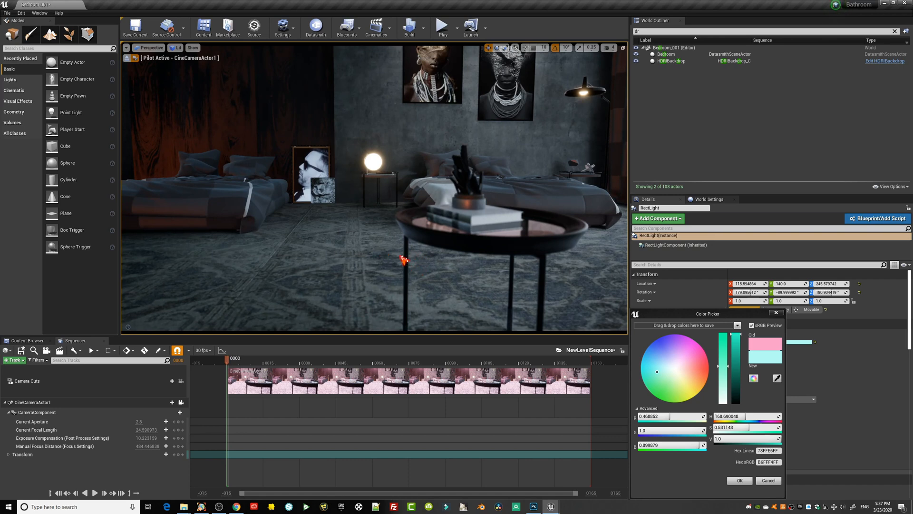
pyautogui.moveTo(404, 259); pyautogui.dragTo(404, 259, button='right')
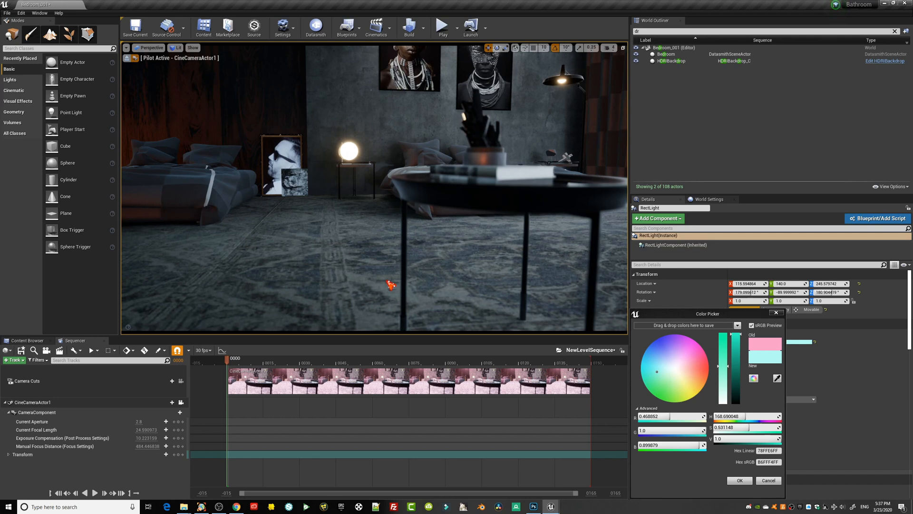
pyautogui.moveTo(392, 286)
pyautogui.mouseDown(button='right')
pyautogui.moveTo(382, 276)
pyautogui.moveTo(414, 285)
pyautogui.moveTo(388, 285)
pyautogui.mouseUp(button='right')
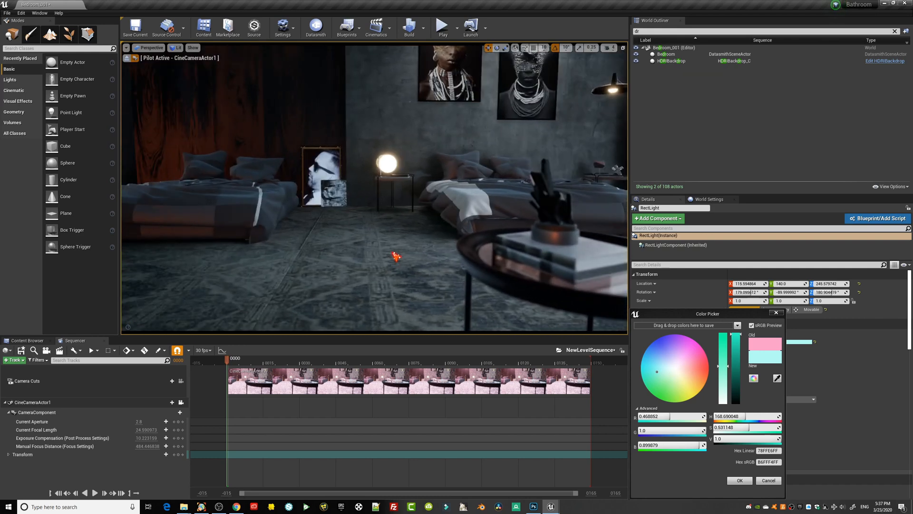
# Slide the camera sideways back and forth past the coffee table to examine its parallax against the beds.
pyautogui.moveTo(391, 248)
pyautogui.mouseDown(button='right')
pyautogui.moveTo(441, 250)
pyautogui.moveTo(405, 244)
pyautogui.mouseUp(button='right')
pyautogui.press('d')
pyautogui.press('a')
pyautogui.press('d')
pyautogui.press('a')
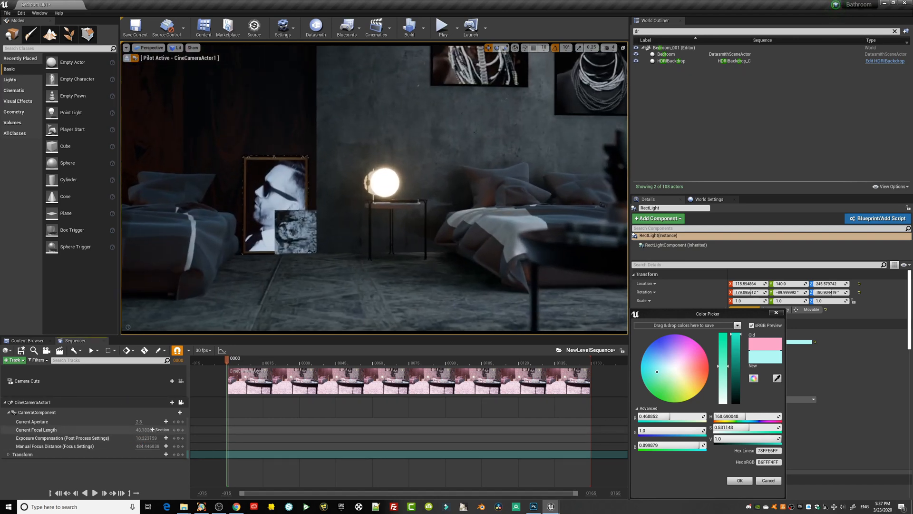
# Move the camera across and back to frame the coffee table before the globe lamp and the bed under the two portraits.
pyautogui.press('d')
pyautogui.moveTo(453, 248); pyautogui.dragTo(453, 248, button='right')
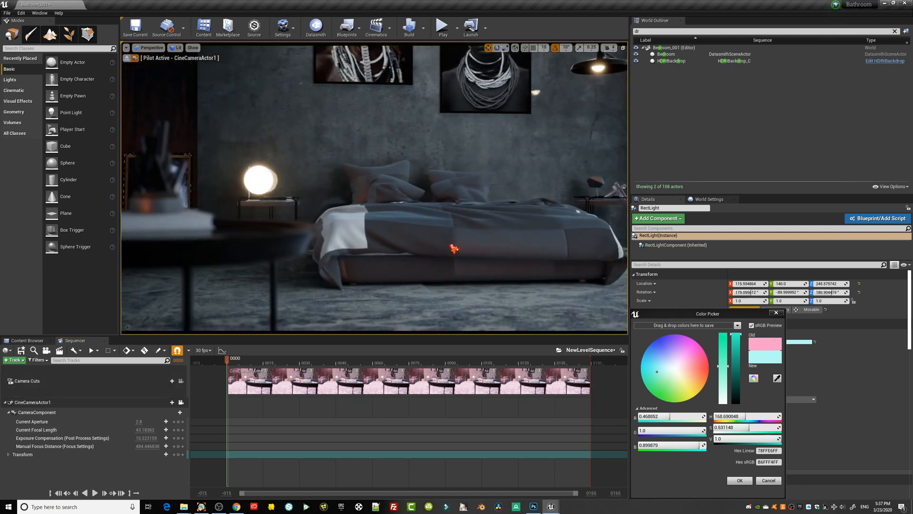
pyautogui.moveTo(453, 248); pyautogui.dragTo(435, 242, button='middle')
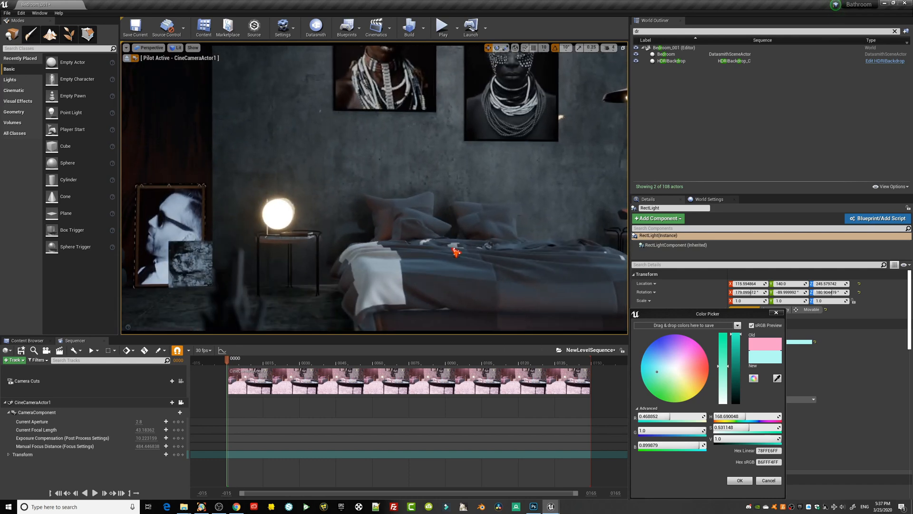
pyautogui.scroll(-3, 453, 238)
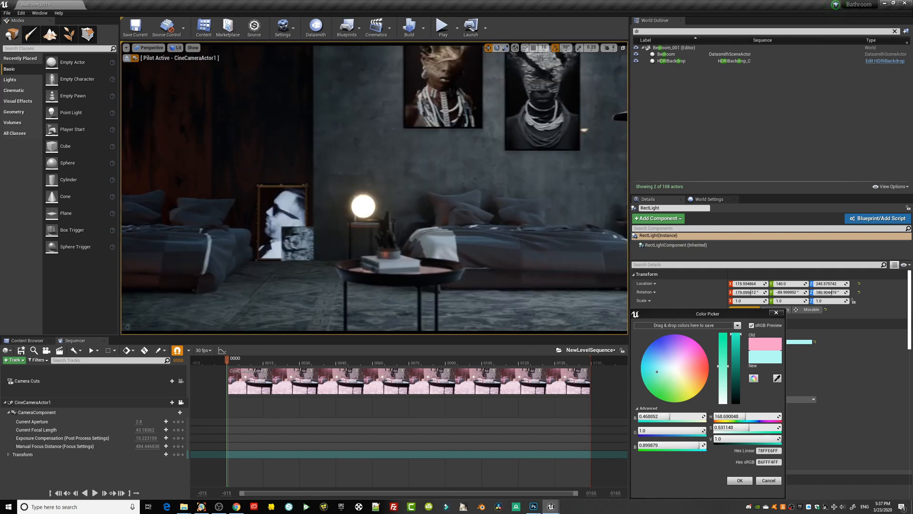
pyautogui.moveTo(435, 242); pyautogui.dragTo(449, 249, button='right')
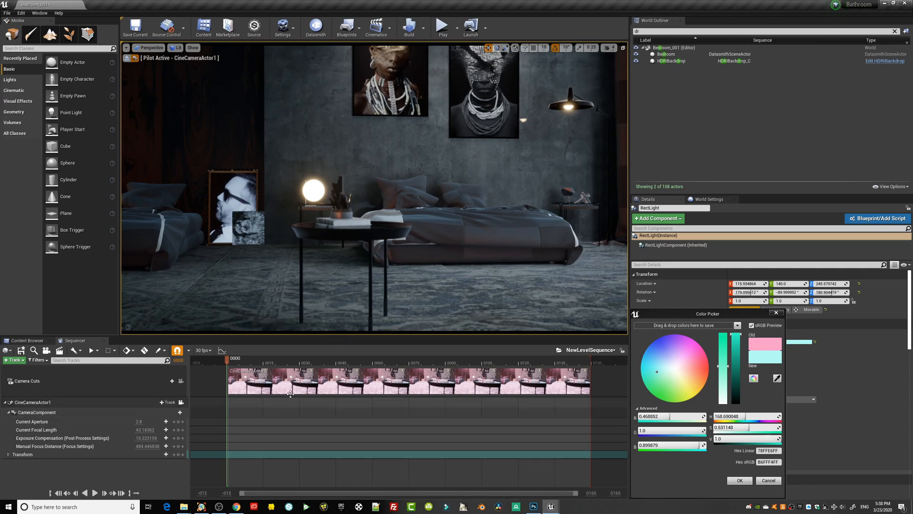
# Switch to Chrome and examine the bedroom renders and scene wireframe views on the Behance reference page.
pyautogui.click(237, 506)
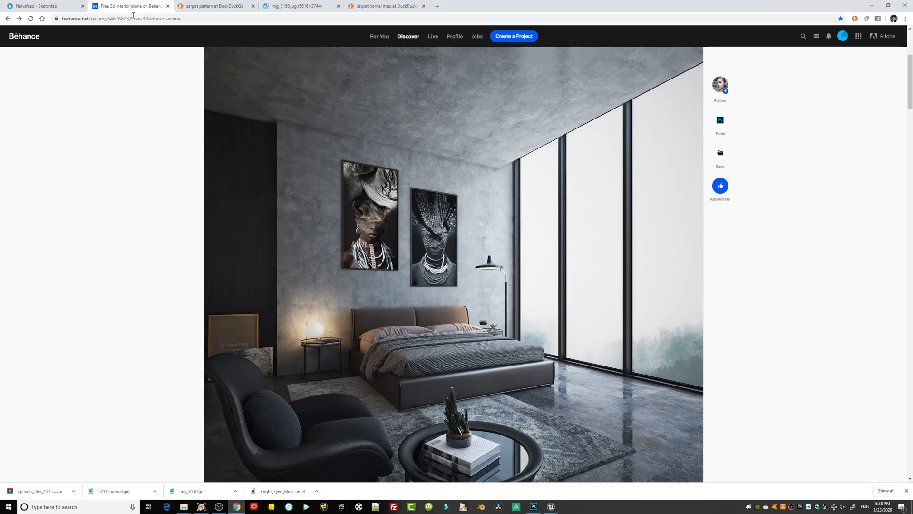
pyautogui.moveTo(724, 89)
pyautogui.scroll(-2, 422, 241)
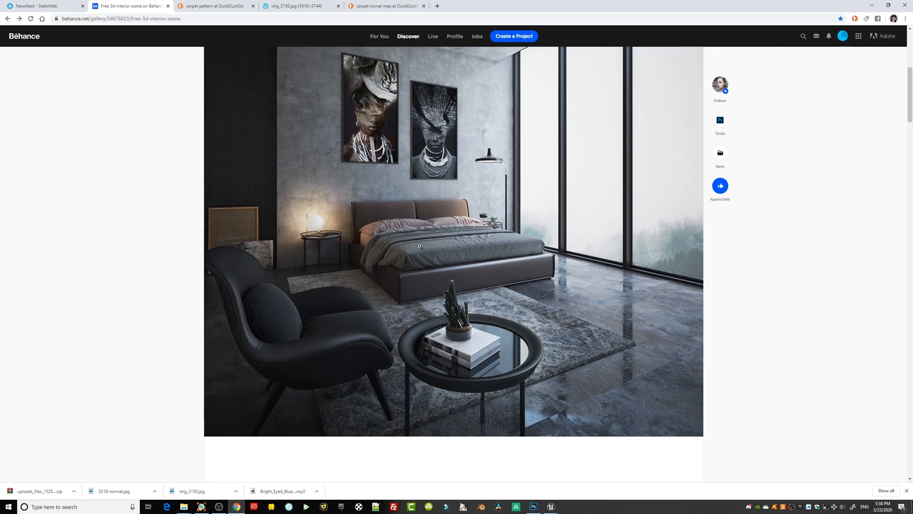
pyautogui.scroll(-7, 421, 238)
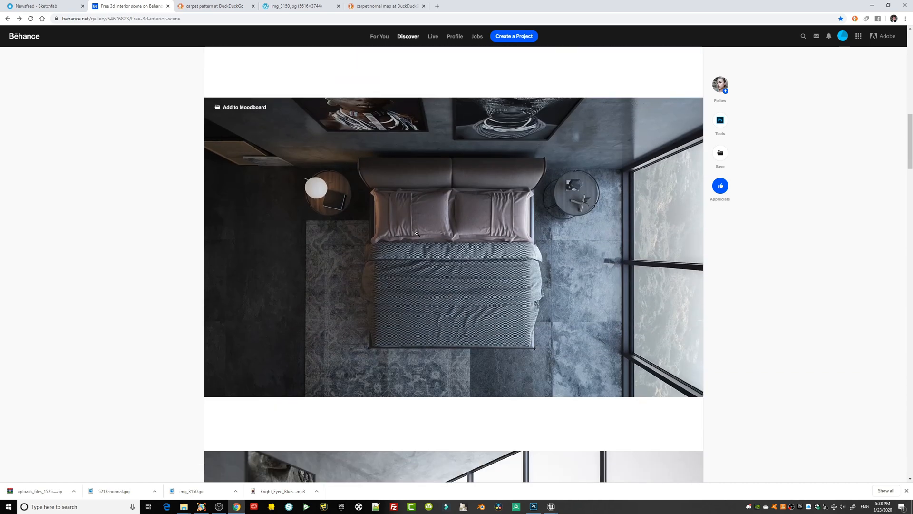
pyautogui.scroll(-3, 397, 206)
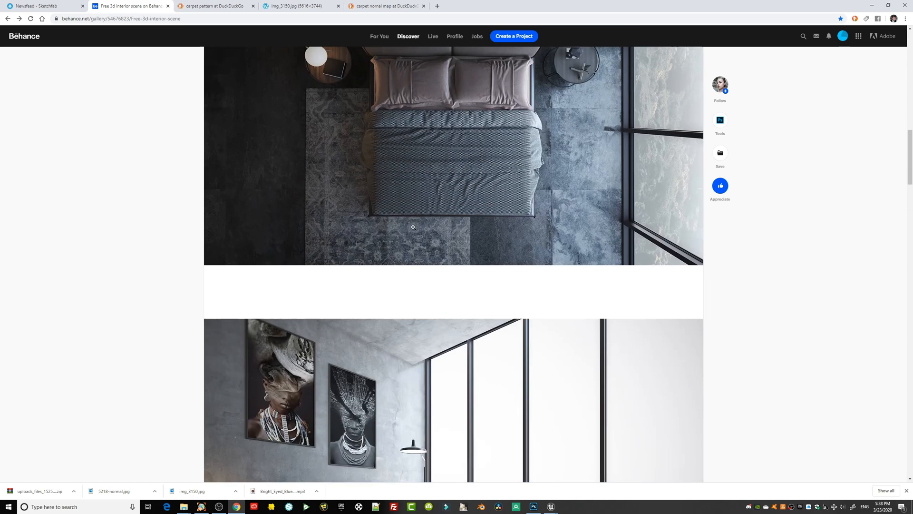
pyautogui.scroll(-3, 463, 266)
pyautogui.scroll(-2, 460, 276)
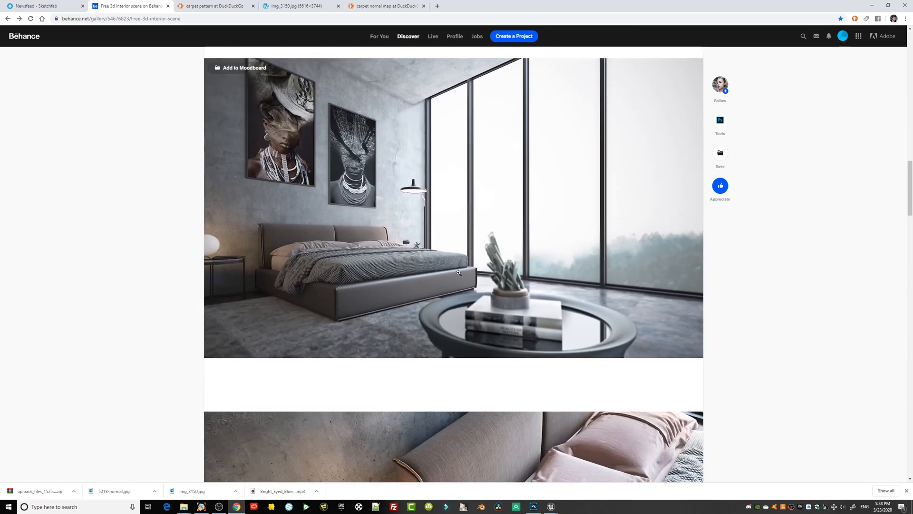
pyautogui.scroll(-10, 443, 271)
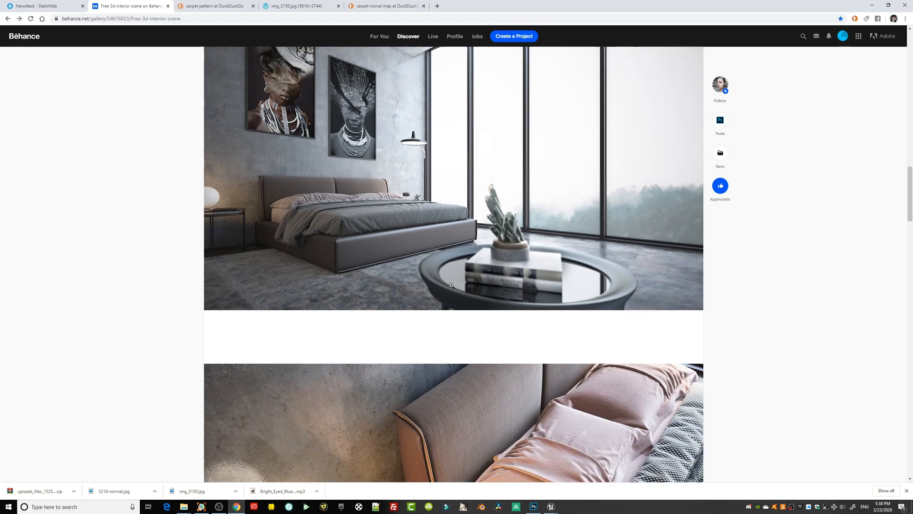
pyautogui.scroll(-10, 461, 291)
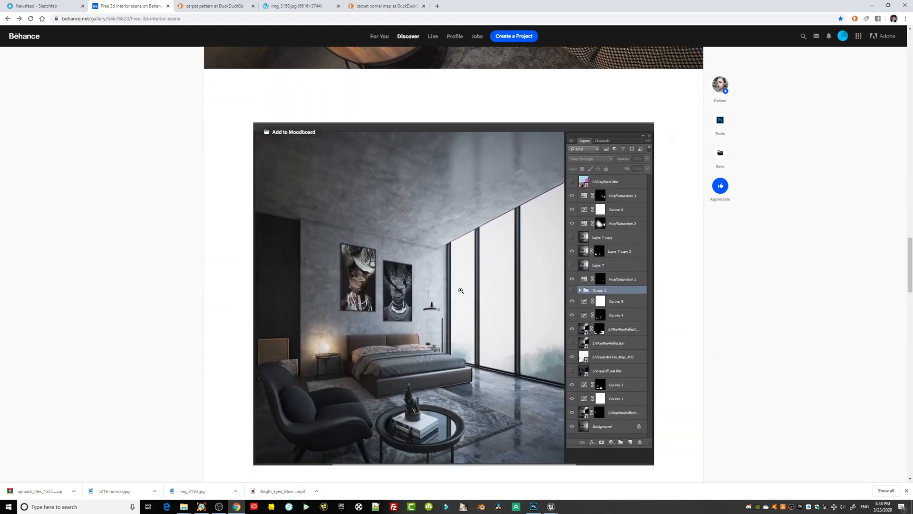
pyautogui.scroll(-2, 459, 291)
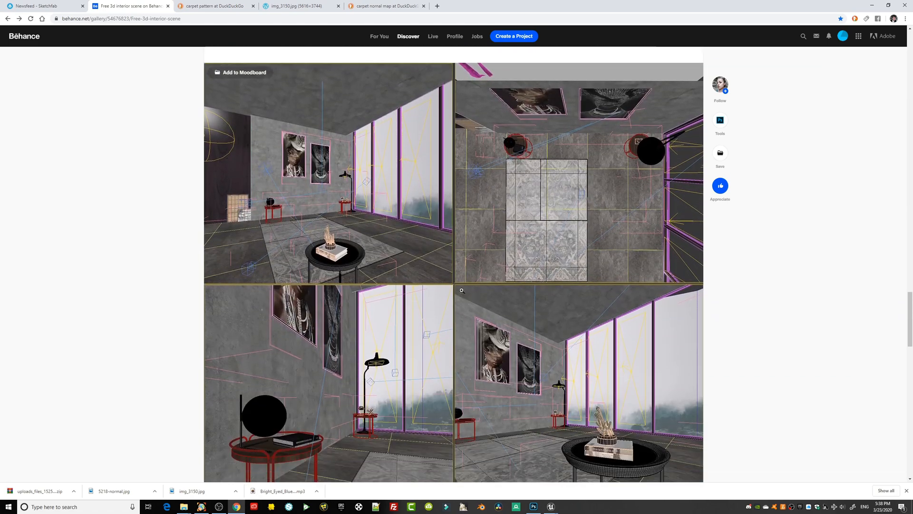
pyautogui.scroll(1, 454, 284)
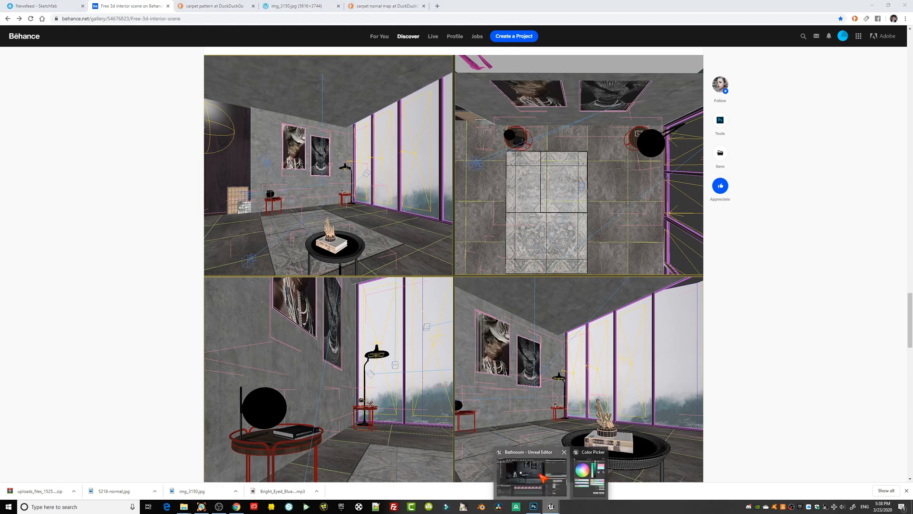
# Return to Unreal Editor, aim the camera down at the coffee table and rug, and bring up an enlarged Content Browser.
pyautogui.click(551, 506)
pyautogui.moveTo(436, 225); pyautogui.dragTo(475, 210, button='right')
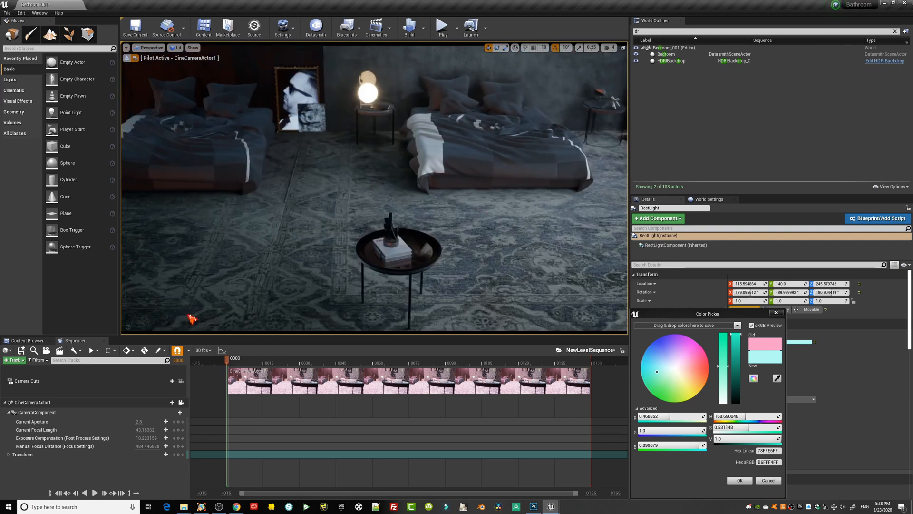
pyautogui.click(30, 341)
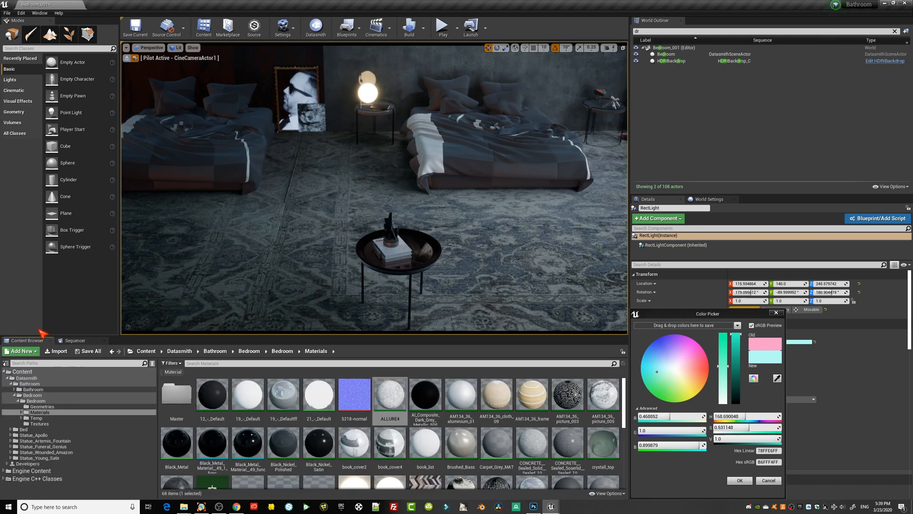
pyautogui.moveTo(340, 336); pyautogui.dragTo(341, 314)
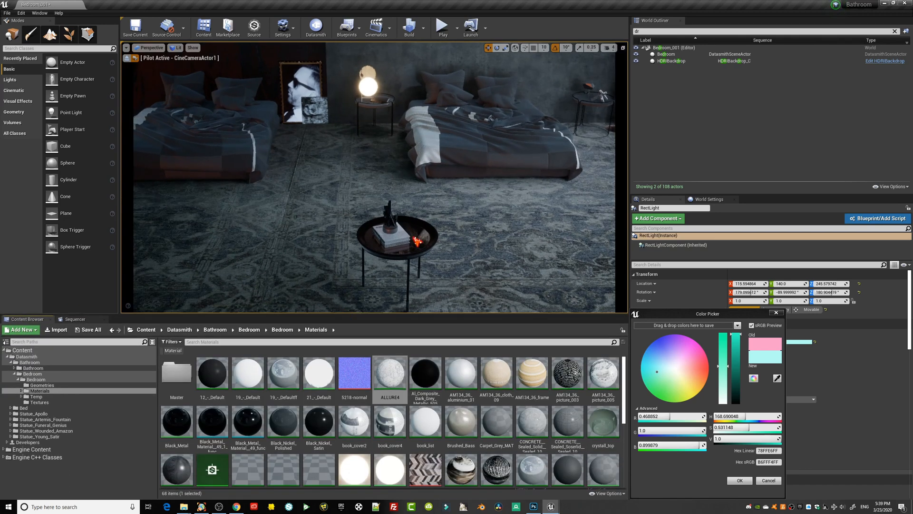
pyautogui.moveTo(513, 255); pyautogui.dragTo(515, 266, button='right')
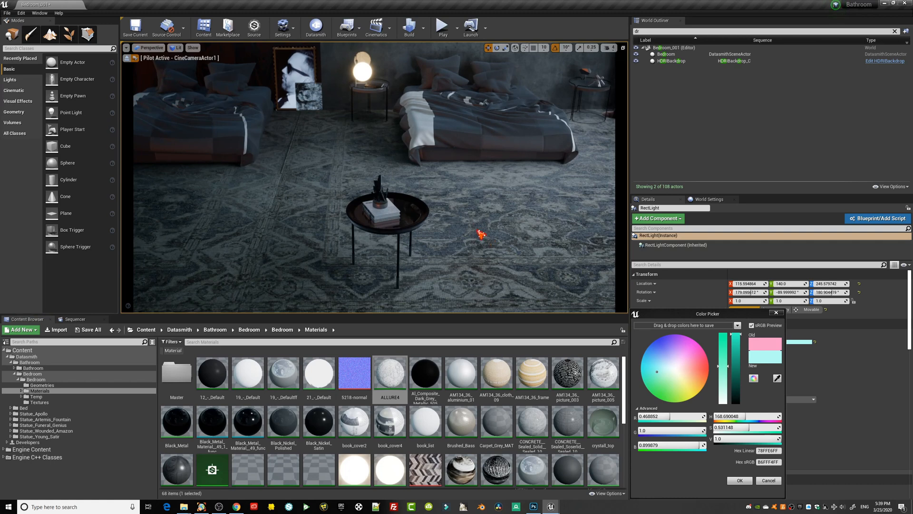
# Accept the light color, find the carpet materials and apply Carpet_002 to the rug.
pyautogui.click(740, 480)
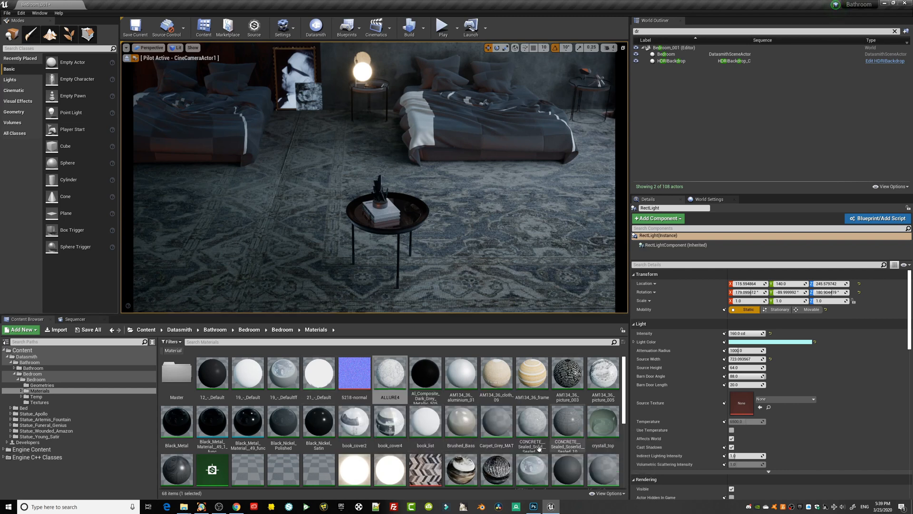
pyautogui.click(267, 341)
pyautogui.write('carpe')
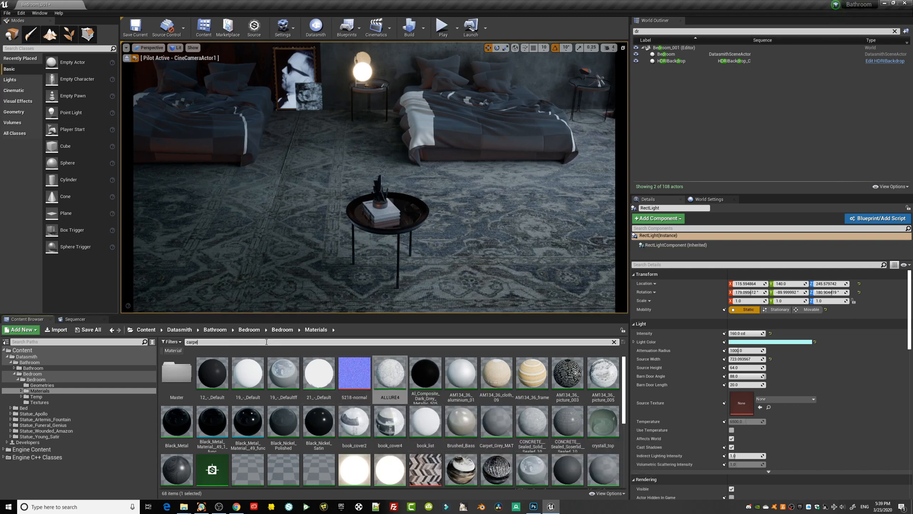
pyautogui.write('t')
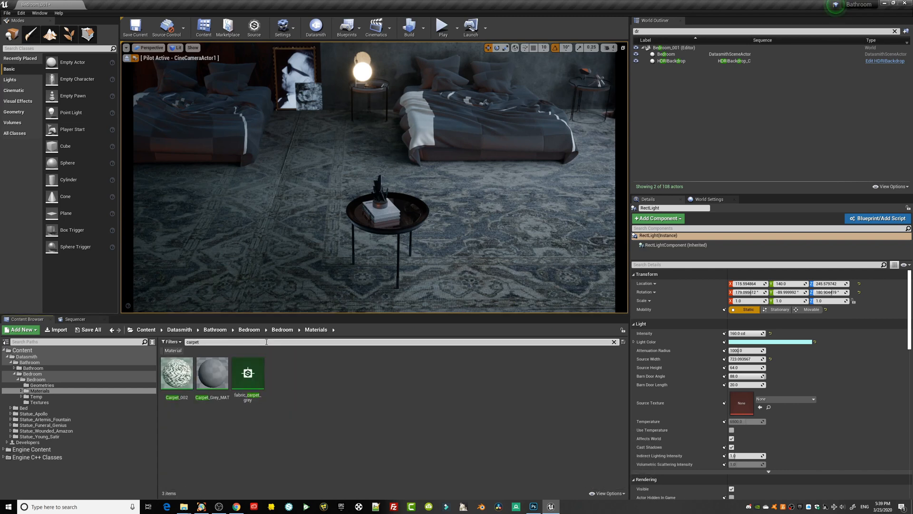
pyautogui.moveTo(179, 382); pyautogui.dragTo(484, 243)
pyautogui.moveTo(499, 202); pyautogui.dragTo(523, 224, button='right')
# Set the constant feeding the FlattenNormal flatness in the Carpet_002 material to 1 and save the material.
pyautogui.doubleClick(178, 374)
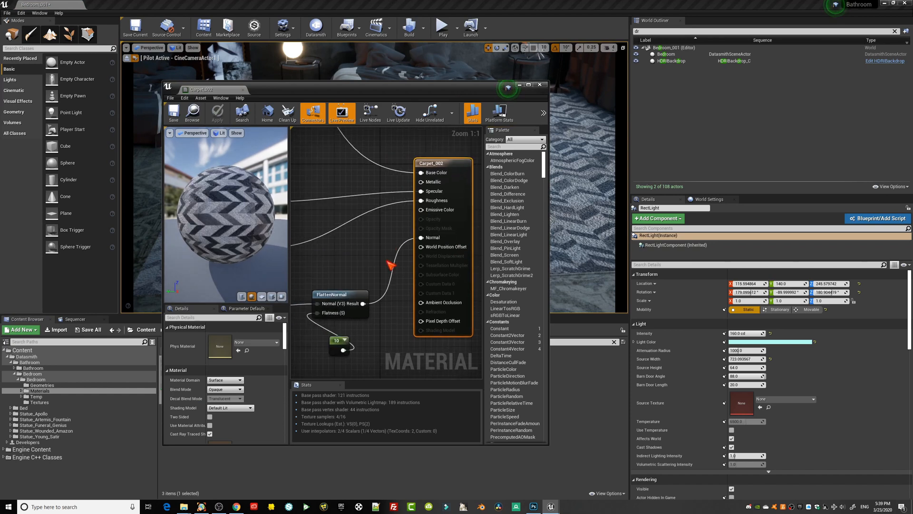
pyautogui.click(338, 341)
pyautogui.write('1')
pyautogui.press('Return')
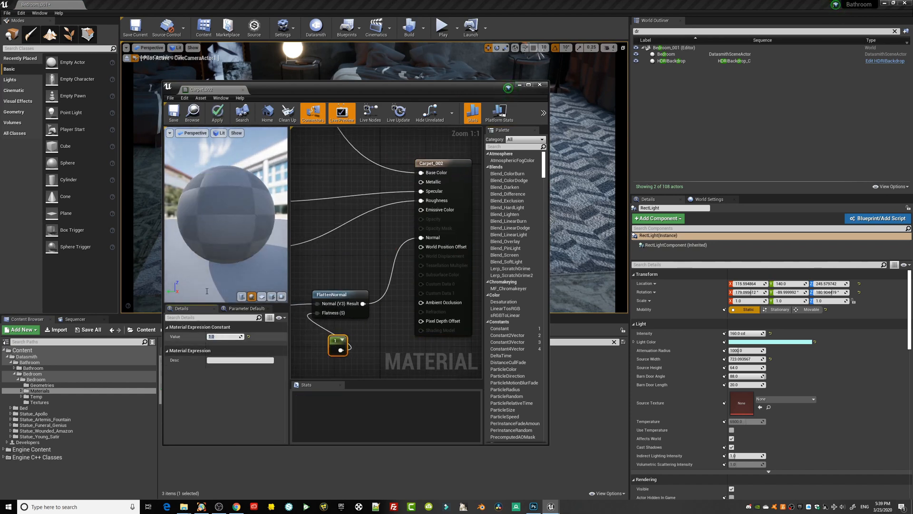
pyautogui.click(174, 116)
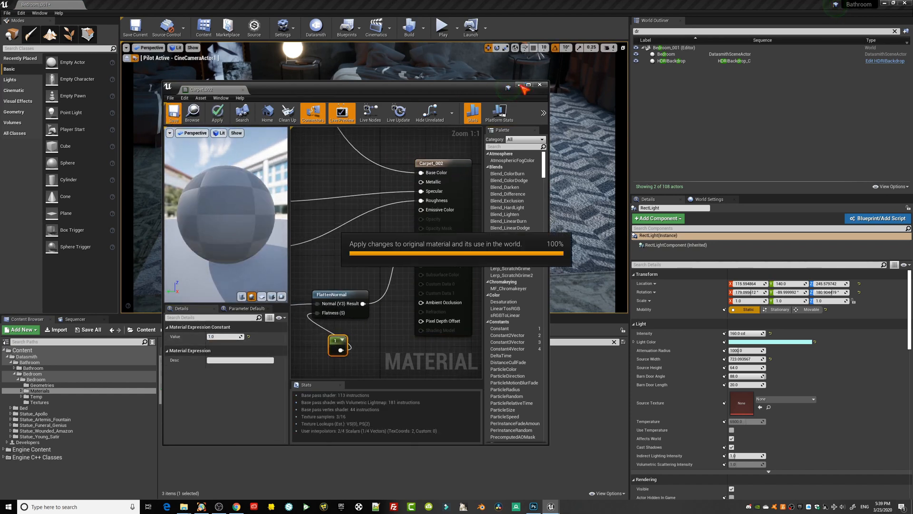
pyautogui.click(540, 84)
pyautogui.moveTo(454, 215); pyautogui.dragTo(454, 183, button='right')
pyautogui.press('s')
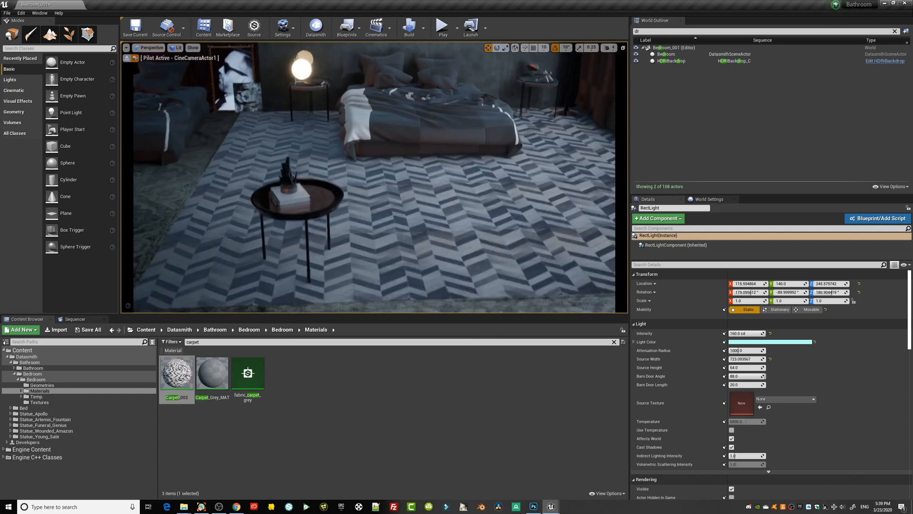
# Set the U and V tiling of the texture coordinate in Carpet_002 to 10 and apply the change.
pyautogui.doubleClick(190, 375)
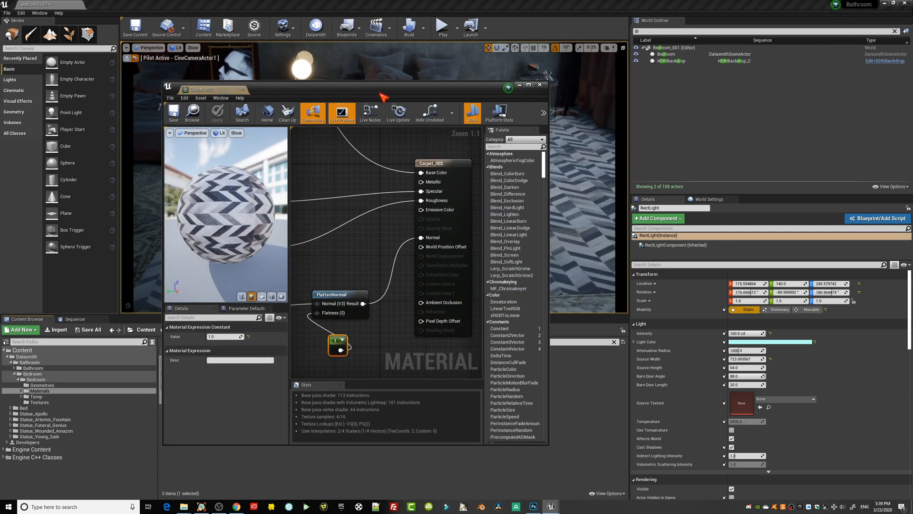
pyautogui.moveTo(383, 98); pyautogui.dragTo(670, 99)
pyautogui.moveTo(619, 271); pyautogui.dragTo(660, 379, button='right')
pyautogui.click(601, 237)
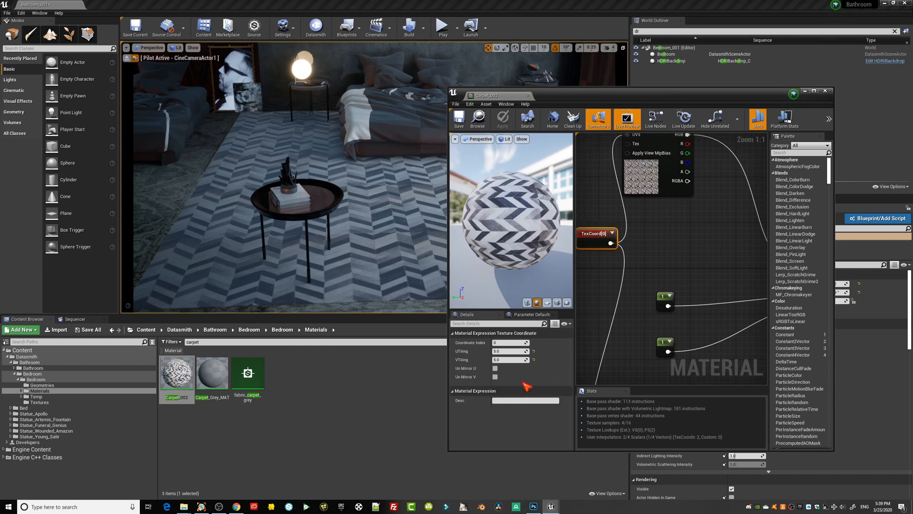
pyautogui.write('10')
pyautogui.press('Tab')
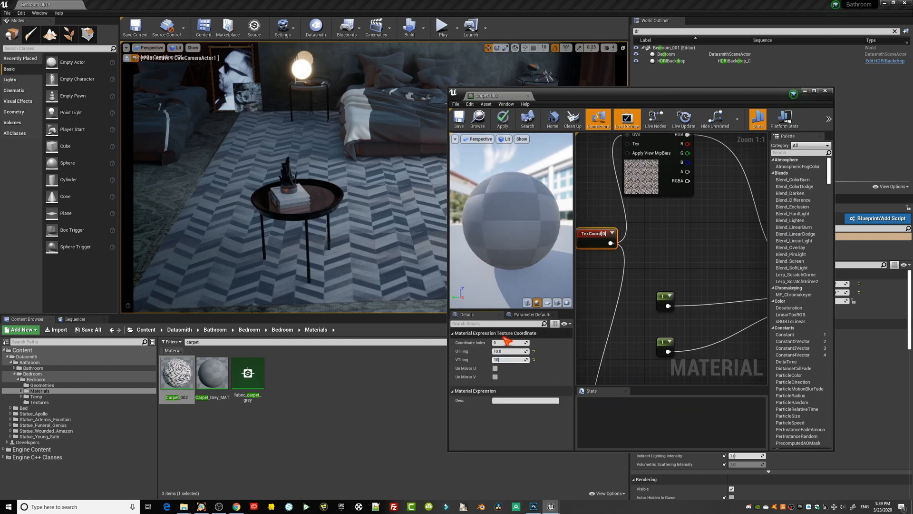
pyautogui.write('10')
pyautogui.press('Return')
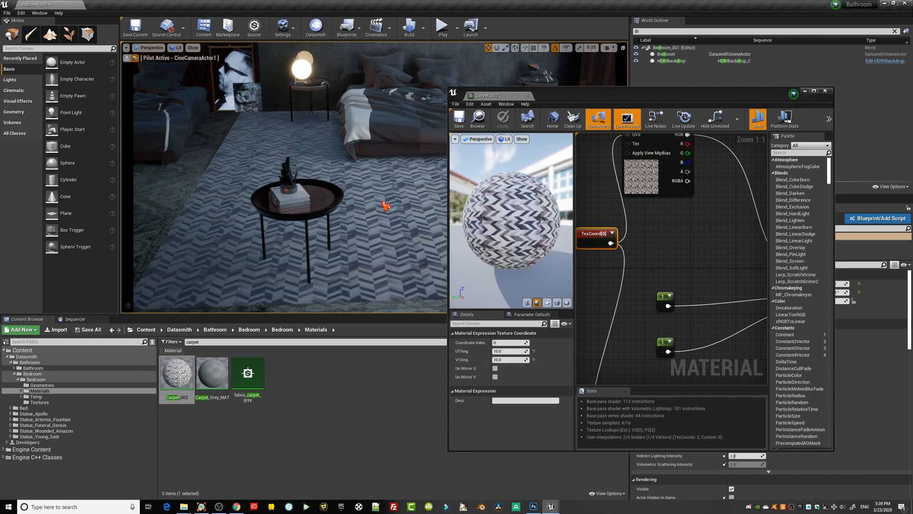
pyautogui.moveTo(386, 206); pyautogui.dragTo(428, 221, button='middle')
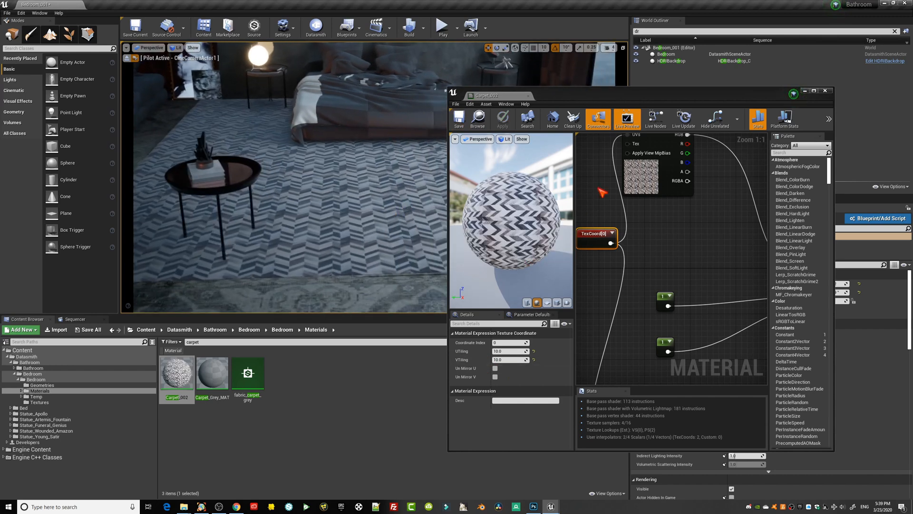
pyautogui.click(826, 90)
# Lower the camera so the coffee table fills the foreground before the bed, and clear the carpet search in the Materials folder.
pyautogui.moveTo(489, 196)
pyautogui.mouseDown(button='middle')
pyautogui.moveTo(430, 166)
pyautogui.moveTo(490, 197)
pyautogui.mouseUp(button='middle')
pyautogui.moveTo(489, 196)
pyautogui.mouseDown(button='right')
pyautogui.moveTo(479, 157)
pyautogui.moveTo(485, 261)
pyautogui.mouseUp(button='right')
pyautogui.moveTo(484, 212); pyautogui.dragTo(416, 283, button='middle')
pyautogui.moveTo(484, 214); pyautogui.dragTo(505, 145)
pyautogui.moveTo(483, 214); pyautogui.dragTo(516, 167, button='middle')
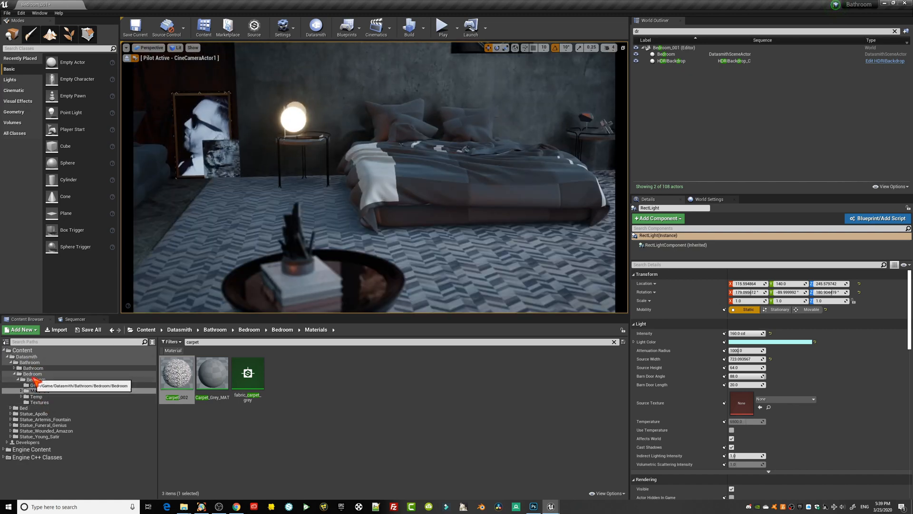
pyautogui.click(39, 390)
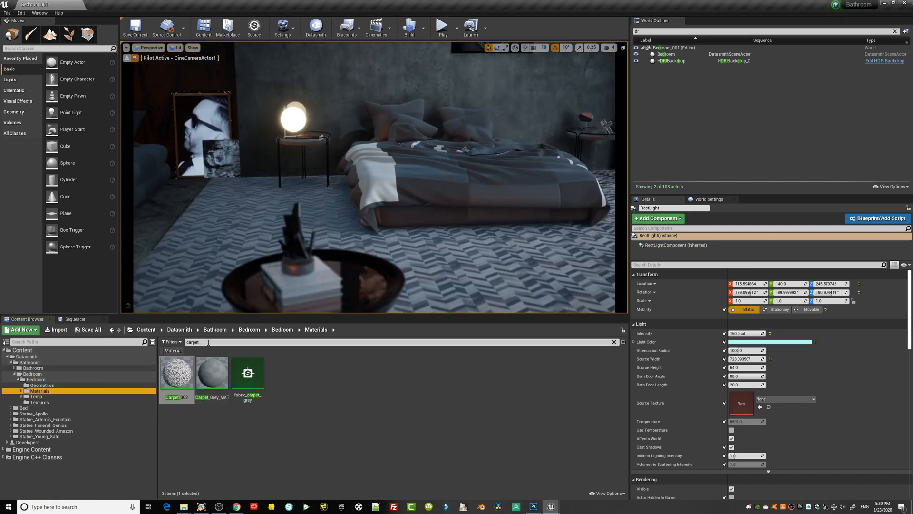
pyautogui.click(614, 341)
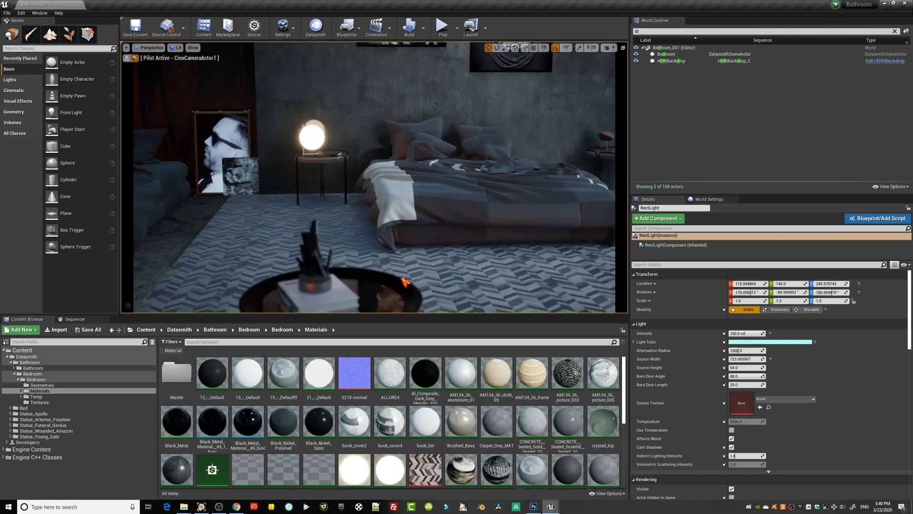
# Try the Brushed_Bass material on the dark wood wall panel behind the neighboring bed.
pyautogui.click(498, 242)
pyautogui.moveTo(485, 253); pyautogui.dragTo(456, 266, button='right')
pyautogui.click(407, 157)
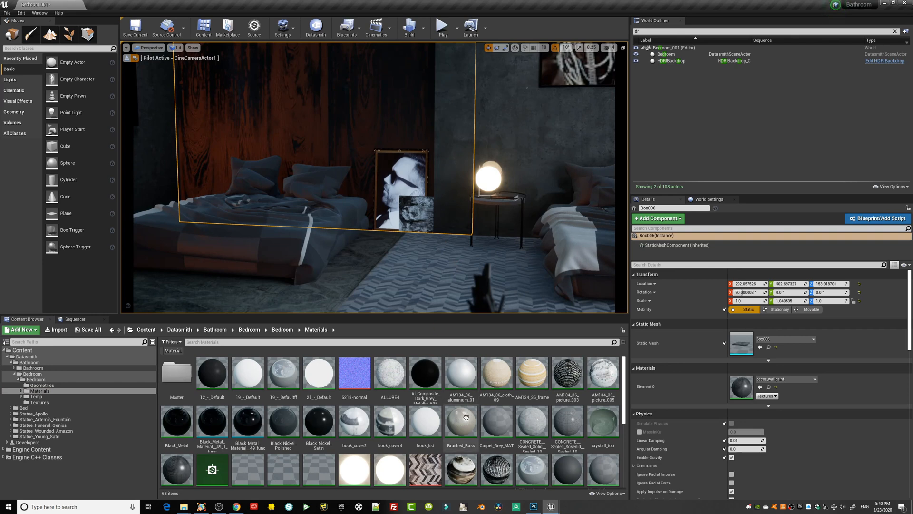
pyautogui.moveTo(466, 417)
pyautogui.mouseDown()
pyautogui.moveTo(342, 127)
pyautogui.moveTo(383, 179)
pyautogui.mouseUp()
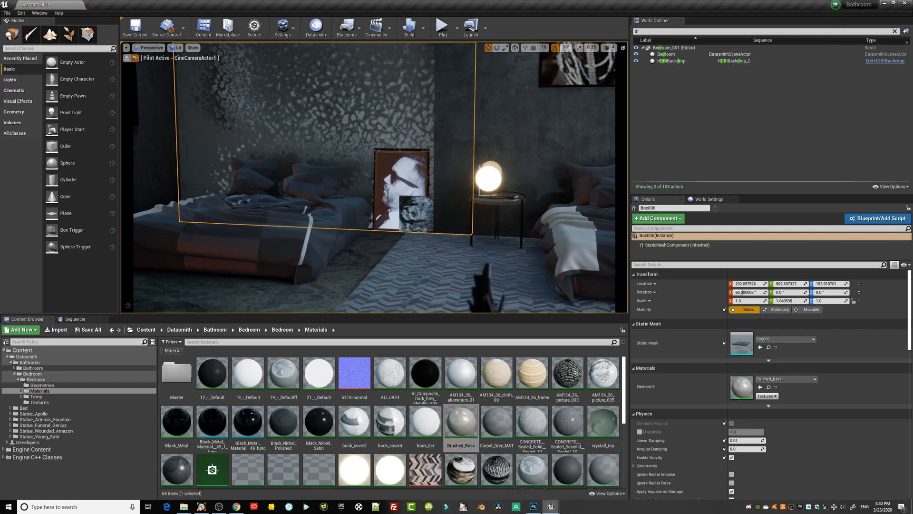
# Inspect the wall panel and rug from a shifted view, and undo the Brushed_Bass material on the panel.
pyautogui.click(402, 255)
pyautogui.moveTo(422, 237)
pyautogui.mouseDown(button='right')
pyautogui.moveTo(419, 143)
pyautogui.moveTo(447, 96)
pyautogui.moveTo(432, 232)
pyautogui.mouseUp(button='right')
pyautogui.hotkey('ctrl', 'z')
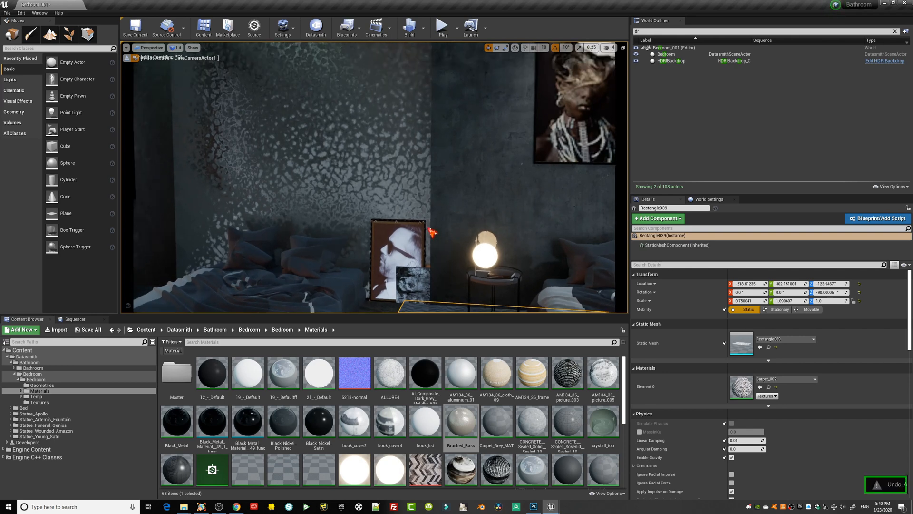
pyautogui.hotkey('ctrl', 'z')
pyautogui.hotkey('ctrl', 'z')
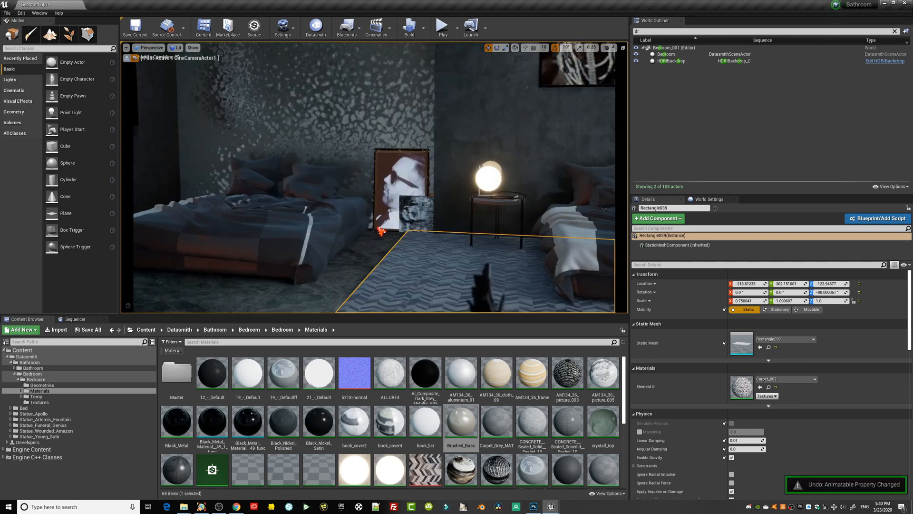
pyautogui.hotkey('ctrl', 'z')
pyautogui.hotkey('ctrl', 'z')
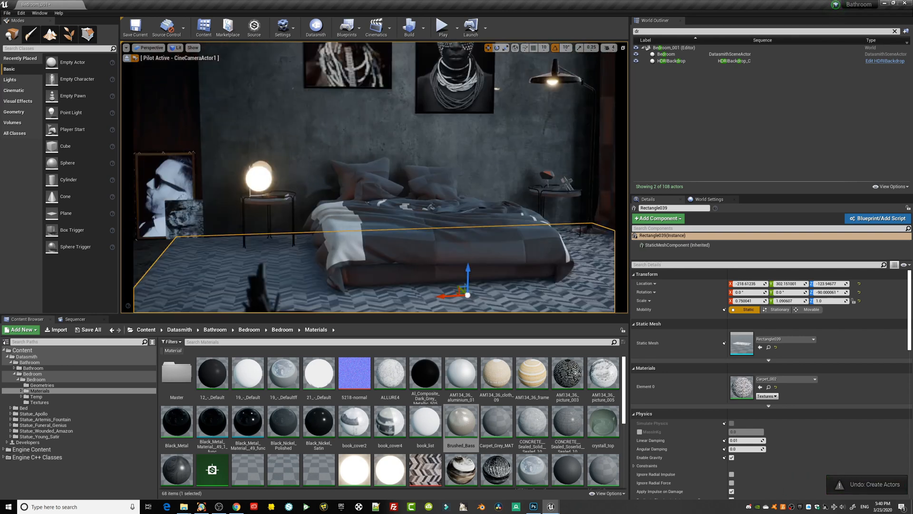
# Move the camera in close to the bedside table and select the glowing globe of the lamp.
pyautogui.press('s')
pyautogui.moveTo(403, 250); pyautogui.dragTo(540, 214, button='right')
pyautogui.press('w')
pyautogui.press('s')
pyautogui.moveTo(426, 248); pyautogui.dragTo(401, 247, button='right')
pyautogui.press('s')
pyautogui.press('w')
pyautogui.press('s')
pyautogui.press('w')
pyautogui.click(336, 240)
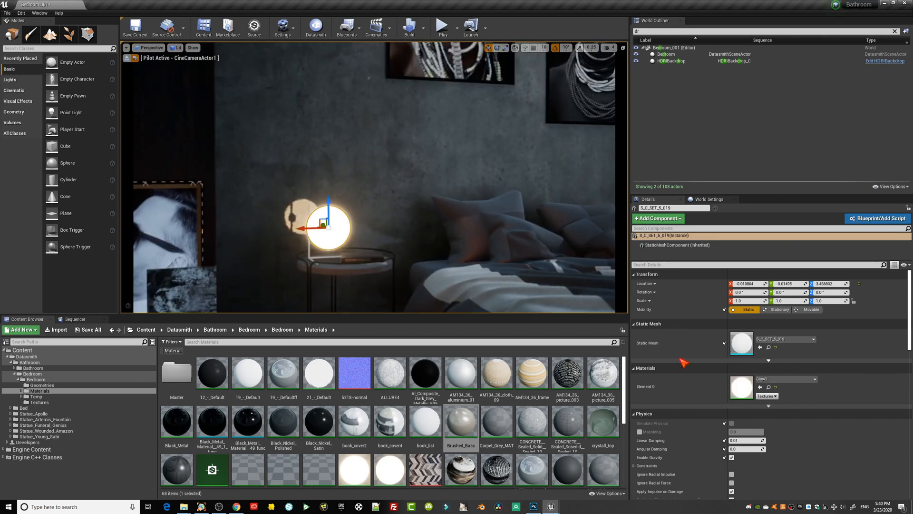
pyautogui.moveTo(348, 231); pyautogui.dragTo(349, 230, button='middle')
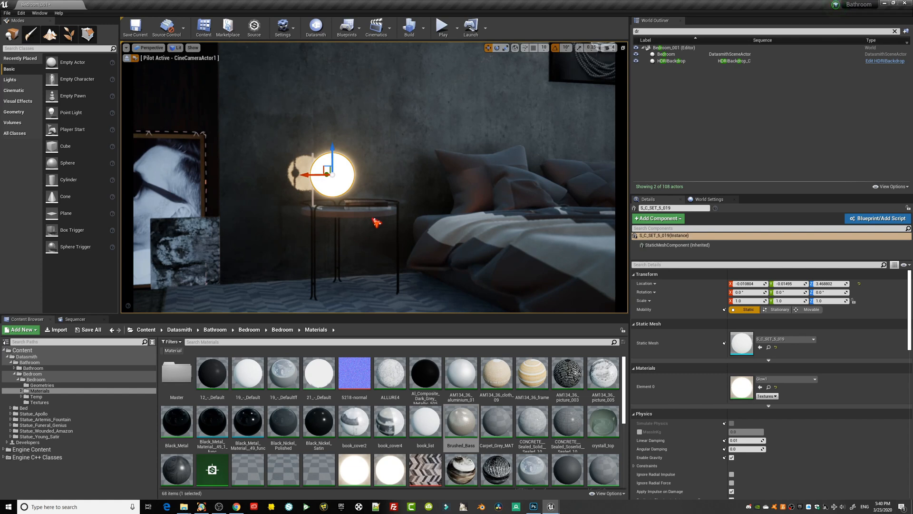
# Filter the Materials folder for glow and open the Glow1 and Glow materials for editing.
pyautogui.click(238, 342)
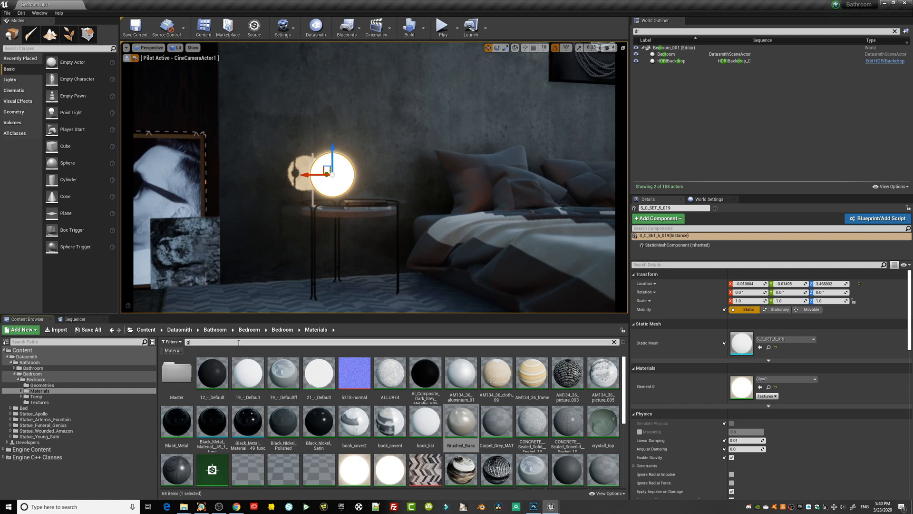
pyautogui.doubleClick(208, 369)
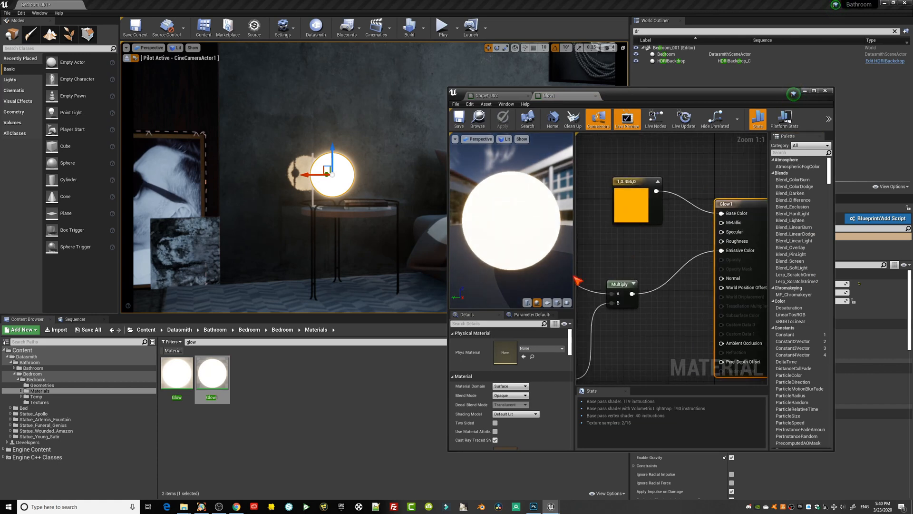
pyautogui.doubleClick(185, 371)
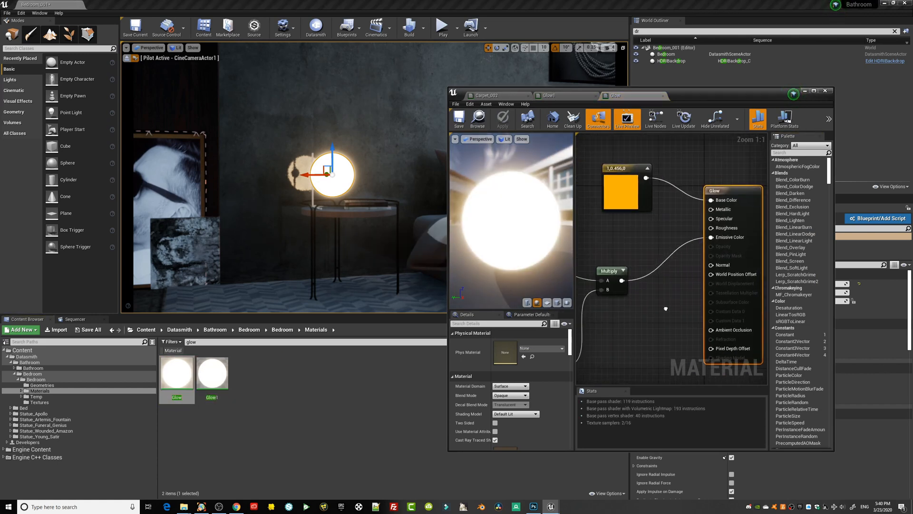
# Set the constant multiplying the Glow material's emissive colour to 0 and save the material.
pyautogui.click(650, 329)
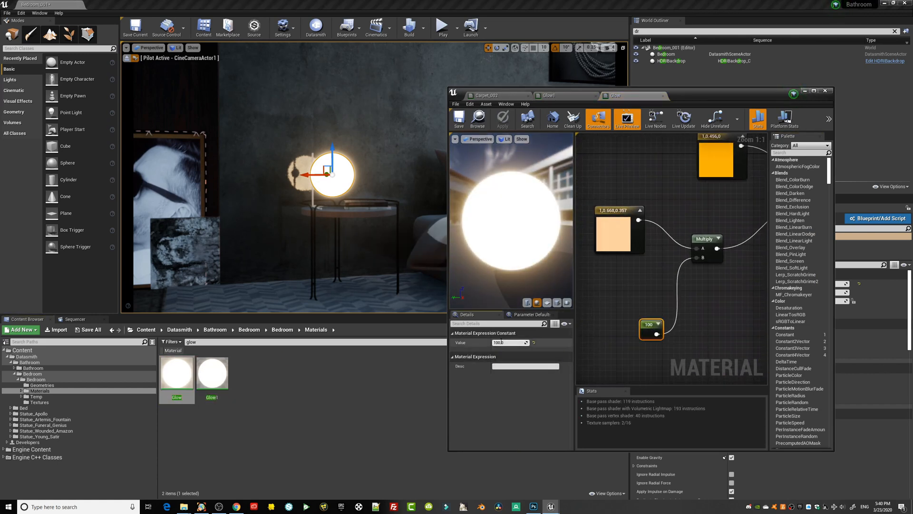
pyautogui.click(502, 342)
pyautogui.write('0')
pyautogui.press('Return')
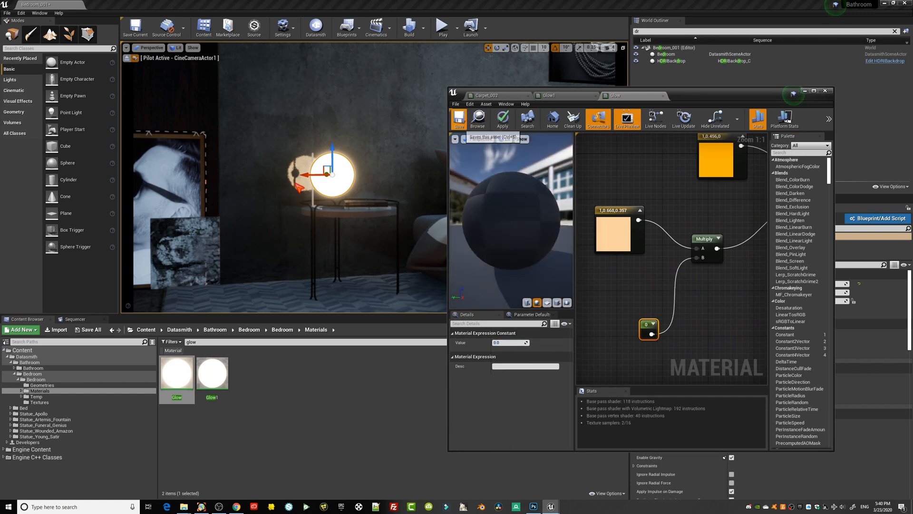
pyautogui.hotkey('ctrl', 's')
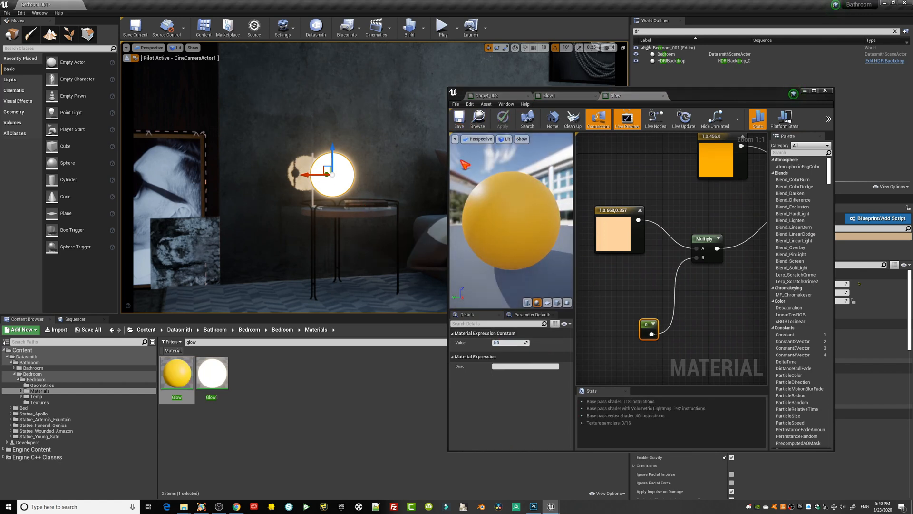
# Set the emissive multiplier constant of the Glow1 material to 1, save it and check the bedside globe lamp.
pyautogui.doubleClick(204, 375)
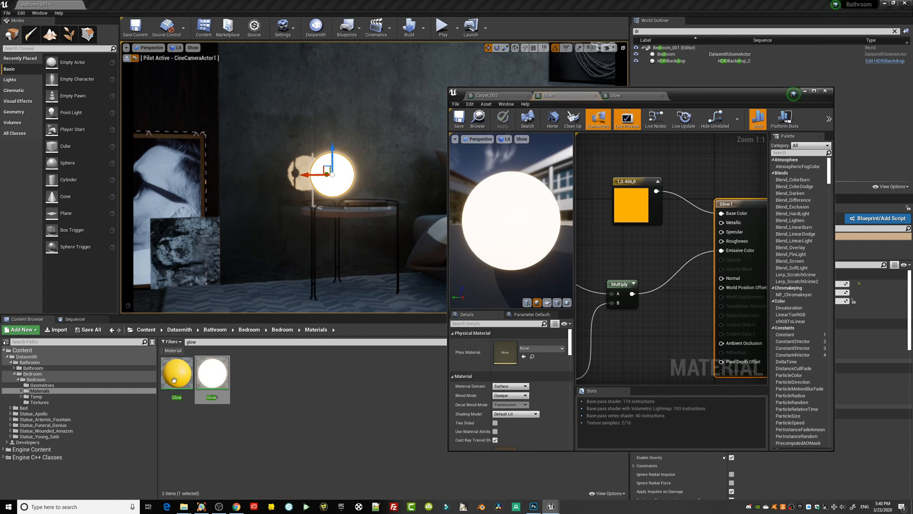
pyautogui.moveTo(622, 264); pyautogui.dragTo(732, 225, button='right')
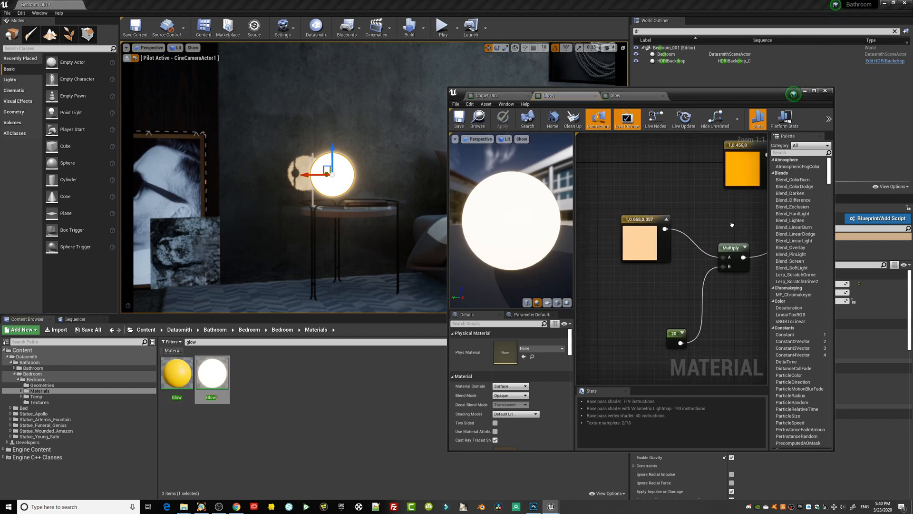
pyautogui.click(671, 334)
pyautogui.click(510, 343)
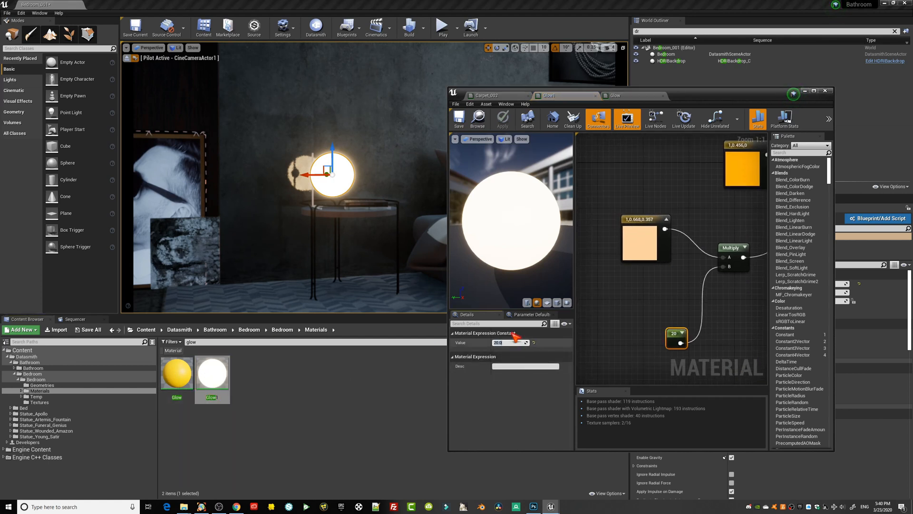
pyautogui.write('1')
pyautogui.press('Return')
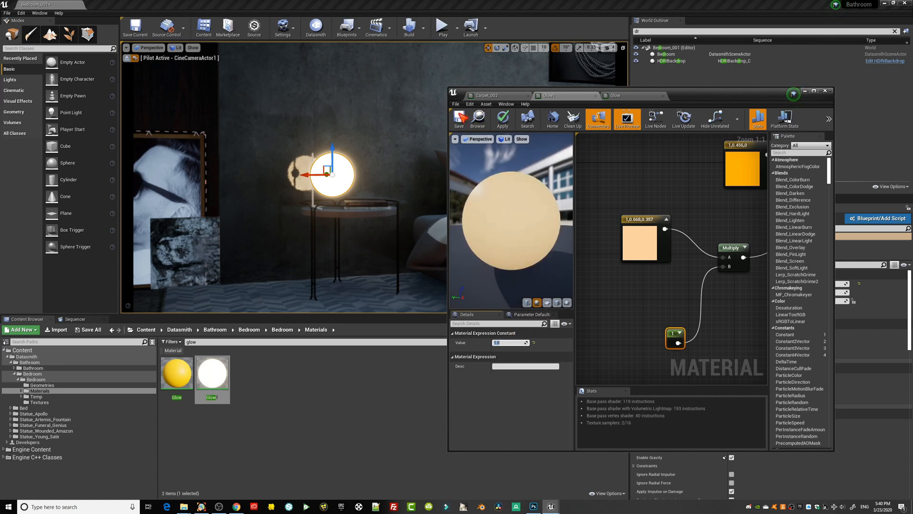
pyautogui.click(459, 113)
pyautogui.moveTo(333, 202); pyautogui.dragTo(373, 196, button='right')
# Set the Glow1 material's emissive multiplier to 100, save it and put the material editor away.
pyautogui.click(501, 342)
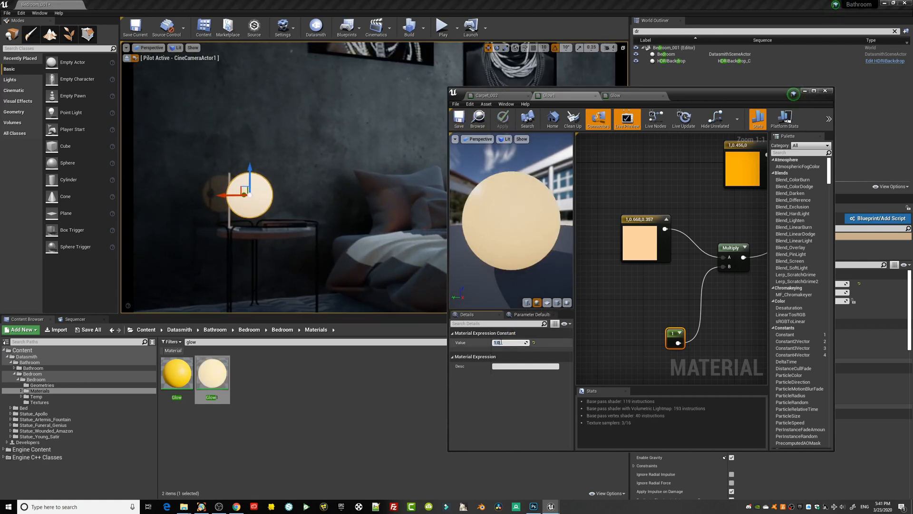
pyautogui.write('100')
pyautogui.press('Return')
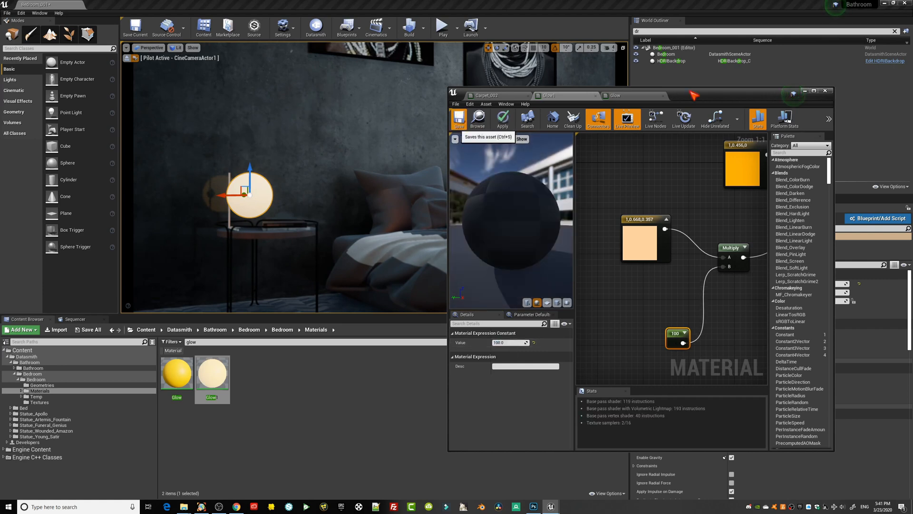
pyautogui.click(459, 119)
pyautogui.click(805, 91)
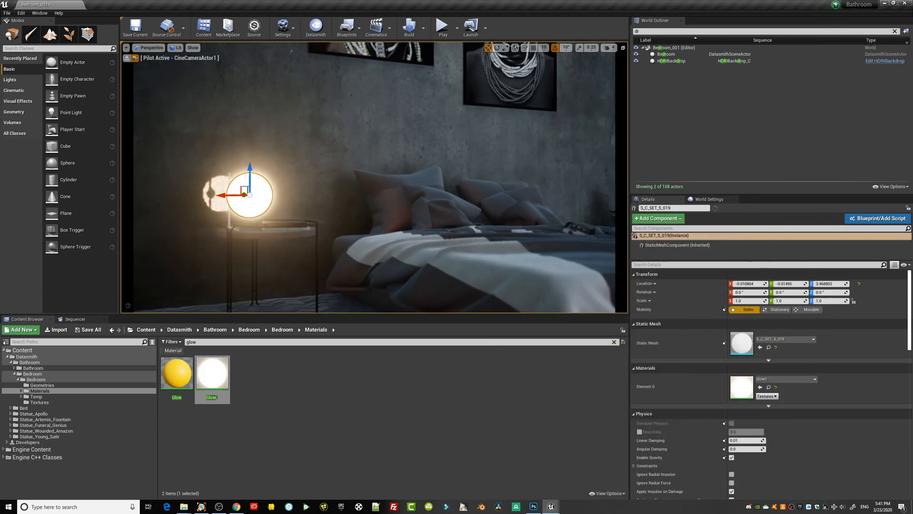
# Change the Glow material's peach emissive colour to a light blue of about 0.237, 0.505, 1.
pyautogui.moveTo(393, 232); pyautogui.dragTo(442, 223, button='right')
pyautogui.press('s')
pyautogui.press('w')
pyautogui.press('d')
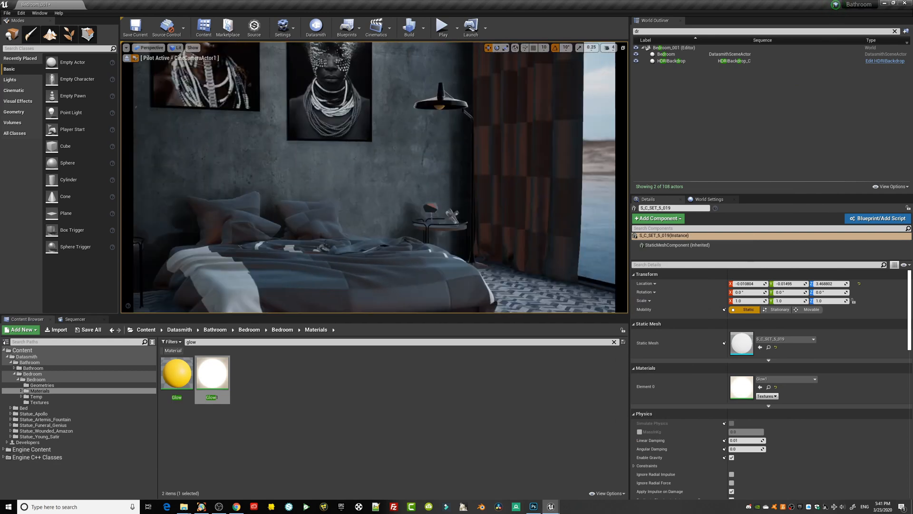
pyautogui.doubleClick(190, 368)
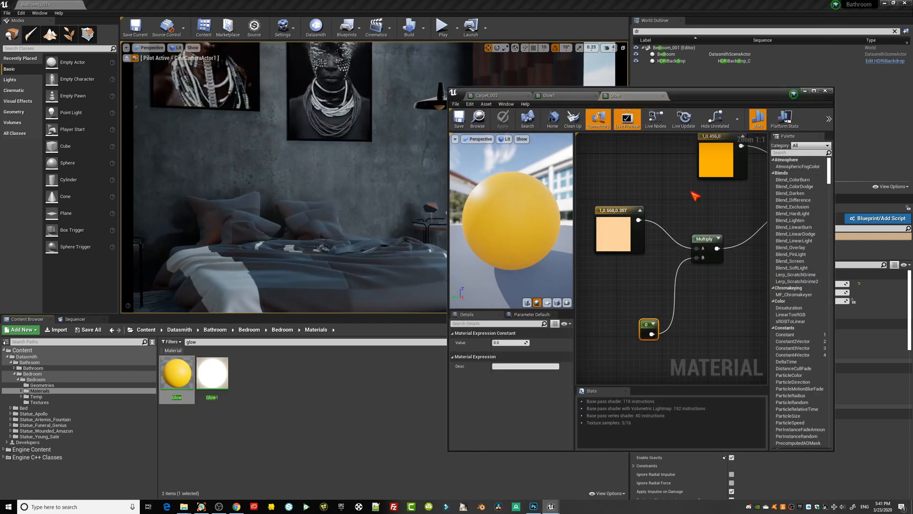
pyautogui.moveTo(695, 196); pyautogui.dragTo(705, 234, button='right')
pyautogui.doubleClick(625, 270)
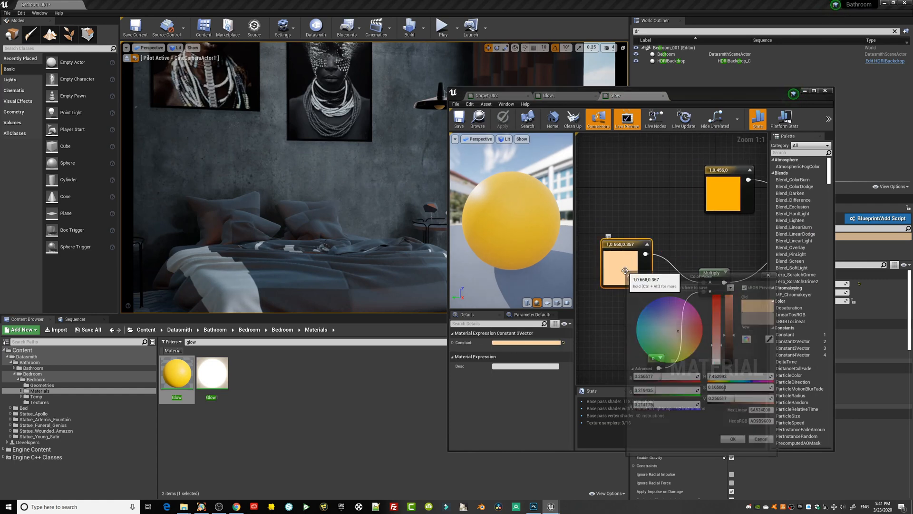
pyautogui.moveTo(673, 329); pyautogui.dragTo(650, 315)
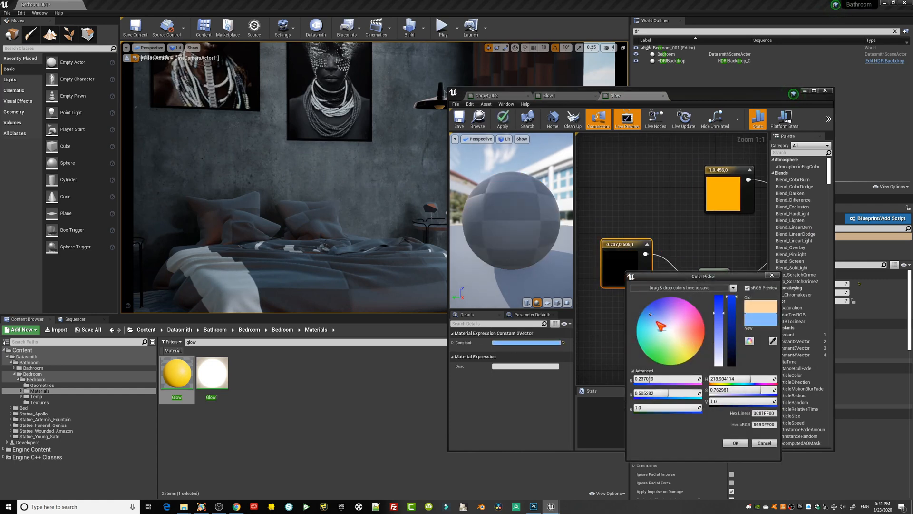
pyautogui.click(736, 443)
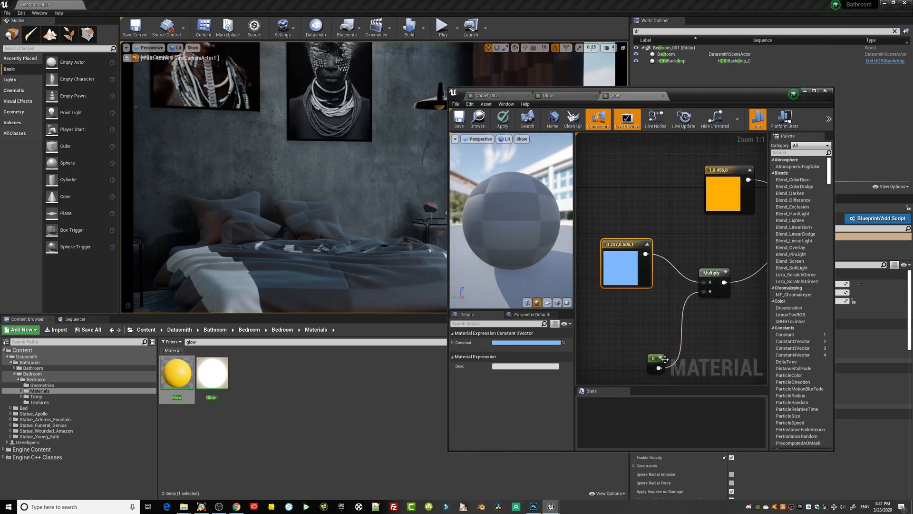
# Set the Glow material's emissive multiplier to 100, save it and minimize the material editor.
pyautogui.click(656, 360)
pyautogui.click(519, 342)
pyautogui.write('10')
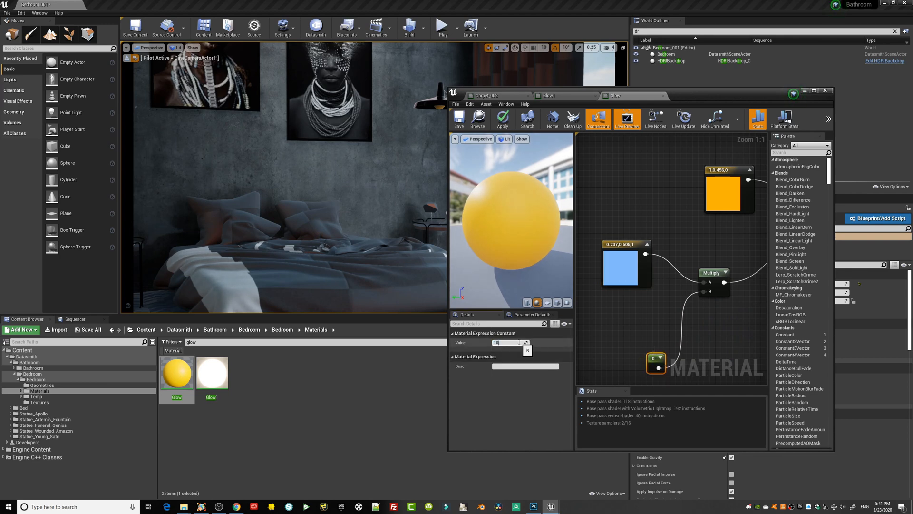
pyautogui.write('0')
pyautogui.press('Return')
pyautogui.hotkey('ctrl', 's')
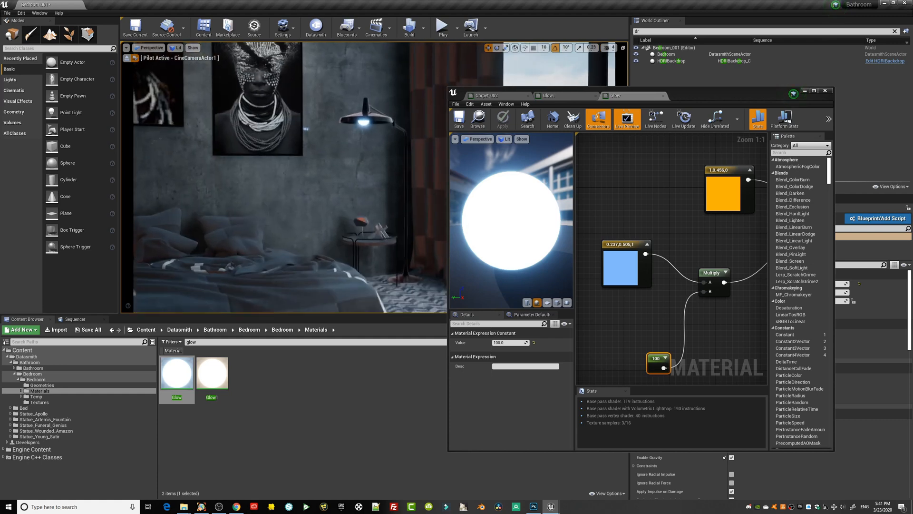
pyautogui.click(807, 91)
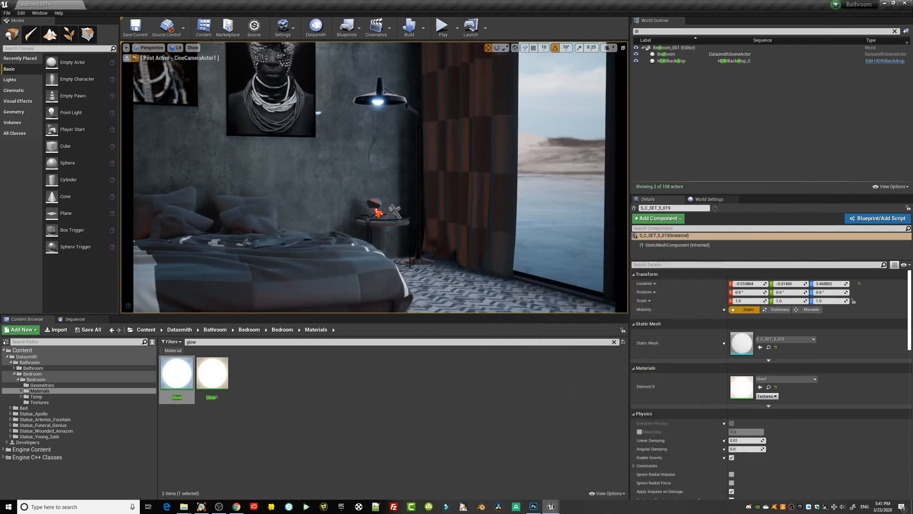
# Pull the piloted camera back to frame the coffee table in front, with the beds, bedside lamp and floor lamp behind.
pyautogui.moveTo(410, 218); pyautogui.dragTo(369, 219, button='right')
pyautogui.press('s')
pyautogui.moveTo(410, 218); pyautogui.dragTo(353, 208, button='middle')
pyautogui.moveTo(352, 207); pyautogui.dragTo(324, 188, button='right')
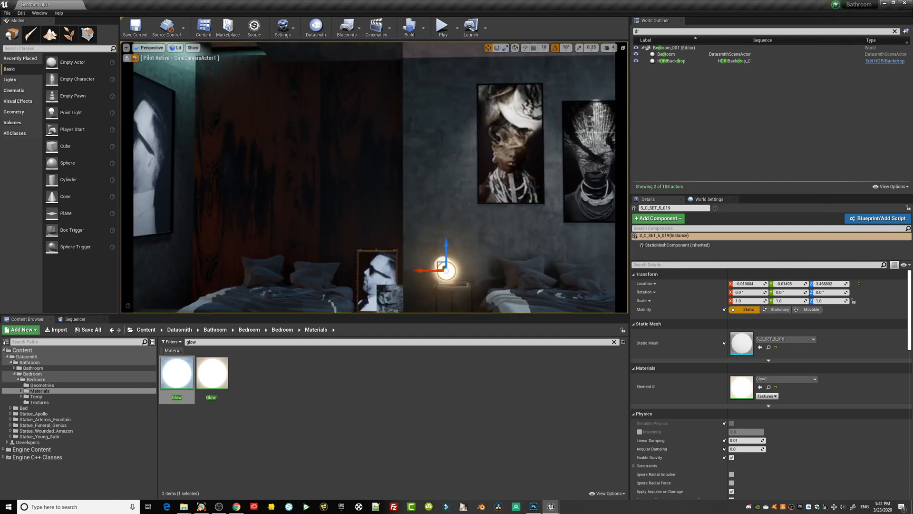
pyautogui.moveTo(363, 205); pyautogui.dragTo(403, 213)
pyautogui.moveTo(375, 204); pyautogui.dragTo(373, 242, button='middle')
pyautogui.moveTo(373, 243); pyautogui.dragTo(373, 266, button='right')
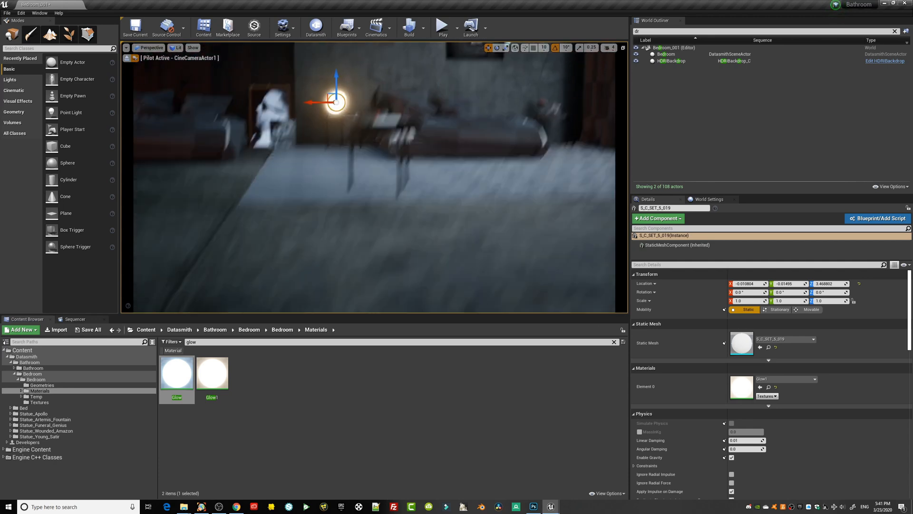
pyautogui.moveTo(374, 266); pyautogui.dragTo(369, 233, button='middle')
pyautogui.moveTo(433, 183); pyautogui.dragTo(452, 190, button='middle')
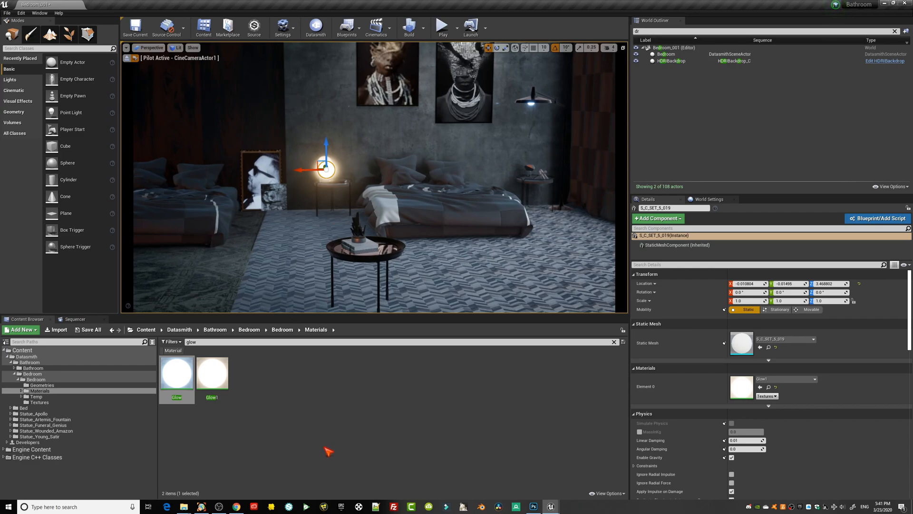
# Switch to Chrome and look through the carpet pattern image results for a rug texture.
pyautogui.click(238, 507)
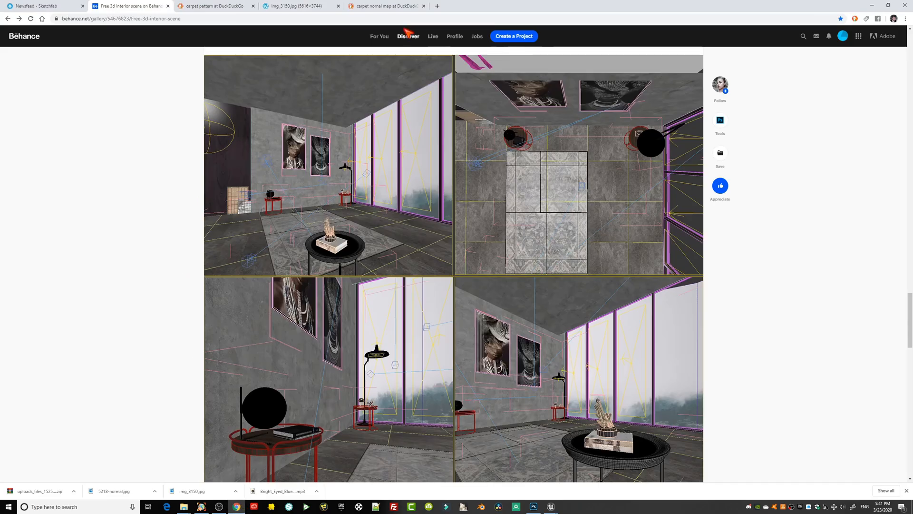
pyautogui.click(213, 6)
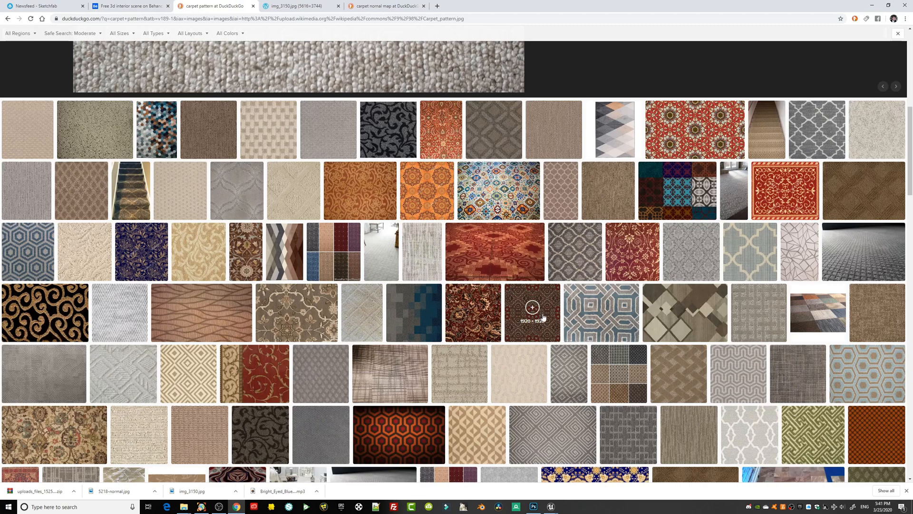
pyautogui.scroll(8, 547, 318)
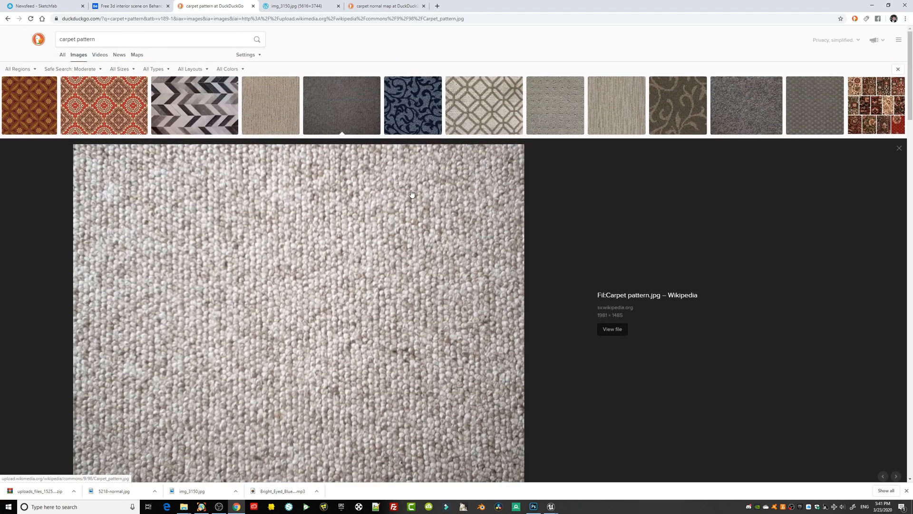
pyautogui.scroll(-6, 574, 356)
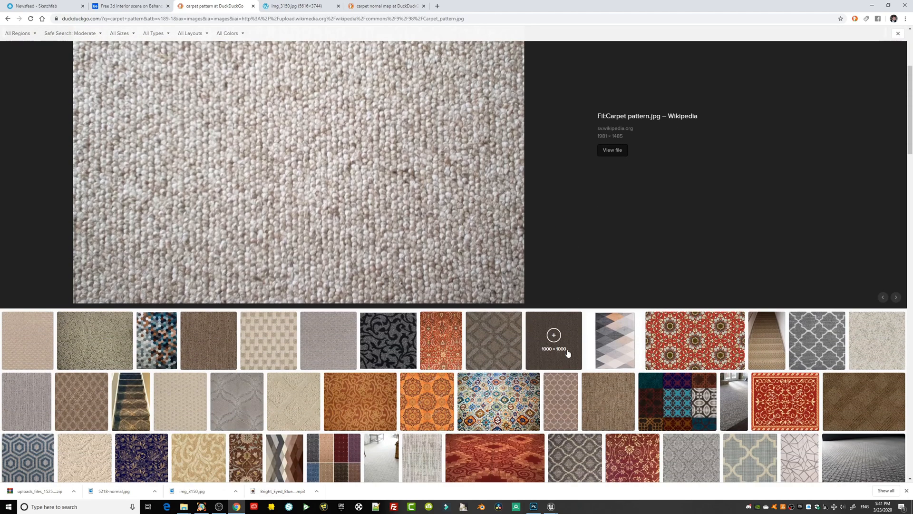
pyautogui.scroll(-3, 565, 346)
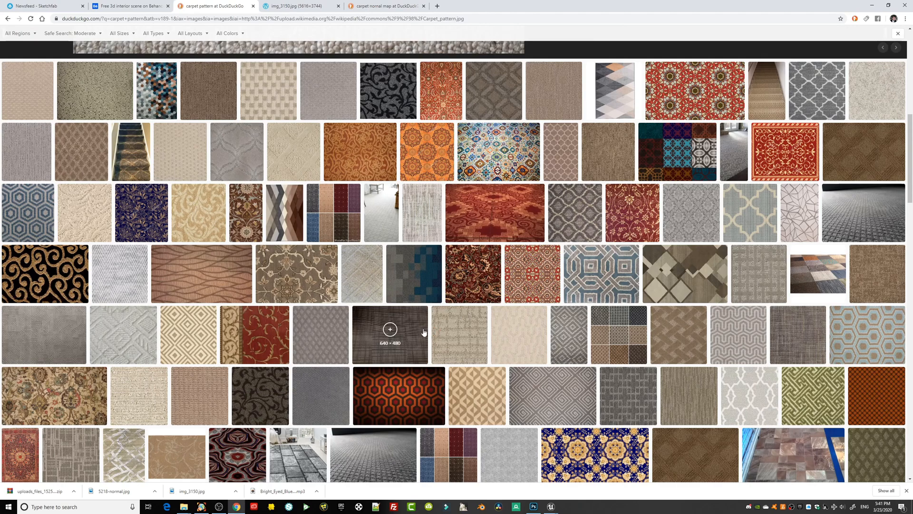
pyautogui.scroll(-5, 390, 329)
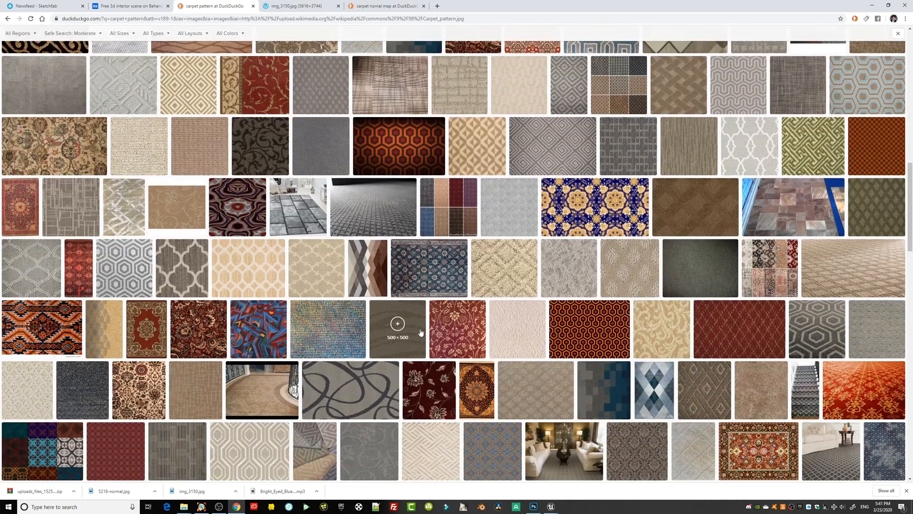
pyautogui.scroll(-3, 421, 332)
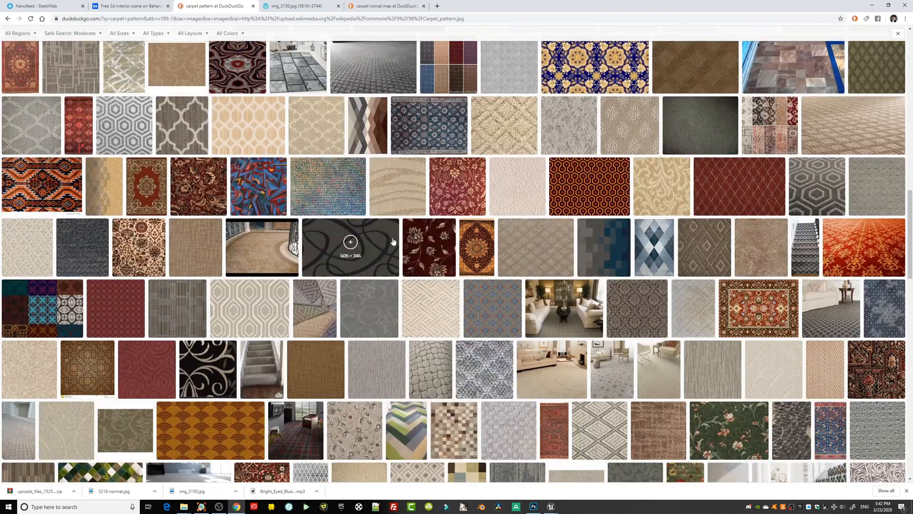
pyautogui.scroll(-4, 369, 258)
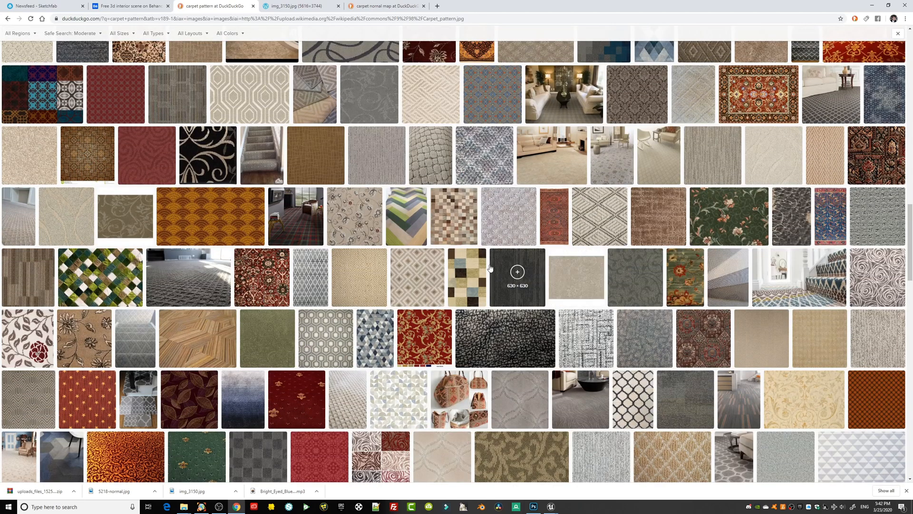
# Preview the patchwork rug image and the grey octagon wool carpet pattern from the search results.
pyautogui.click(462, 232)
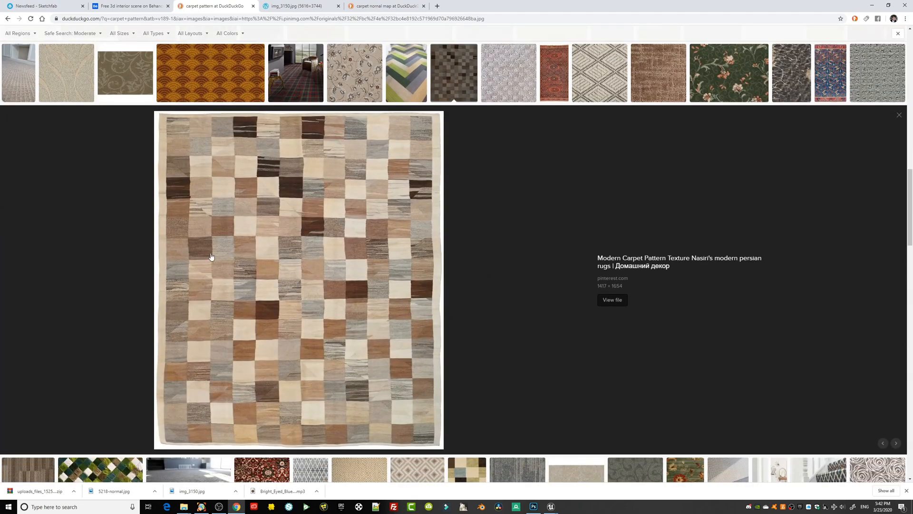
pyautogui.scroll(-6, 211, 257)
pyautogui.scroll(-2, 522, 342)
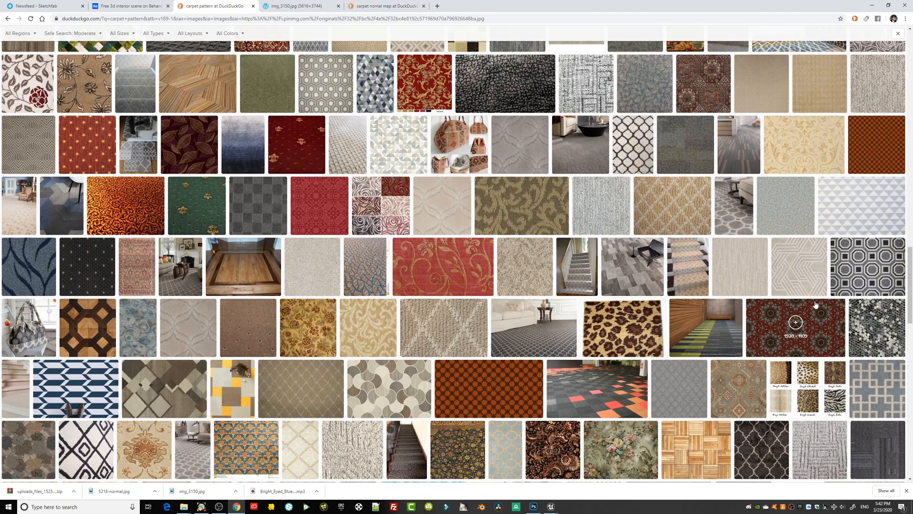
pyautogui.click(854, 275)
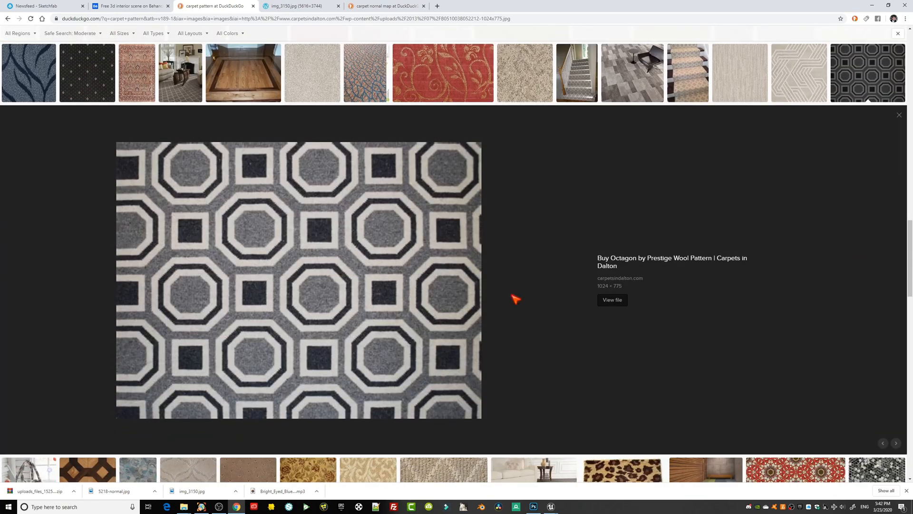
# Open the grey octagon wool carpet image at full size and save it into the project's maps folder.
pyautogui.scroll(-3, 785, 284)
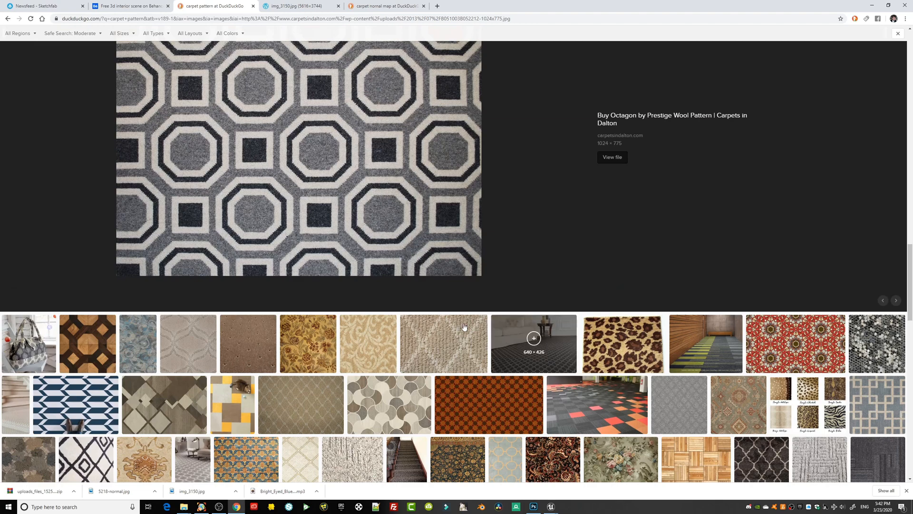
pyautogui.click(311, 144)
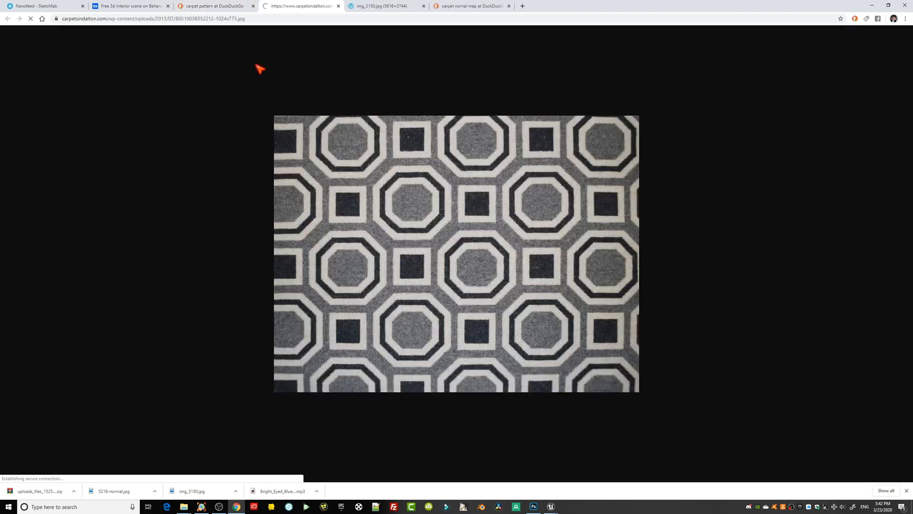
pyautogui.rightClick(419, 217)
pyautogui.click(420, 231)
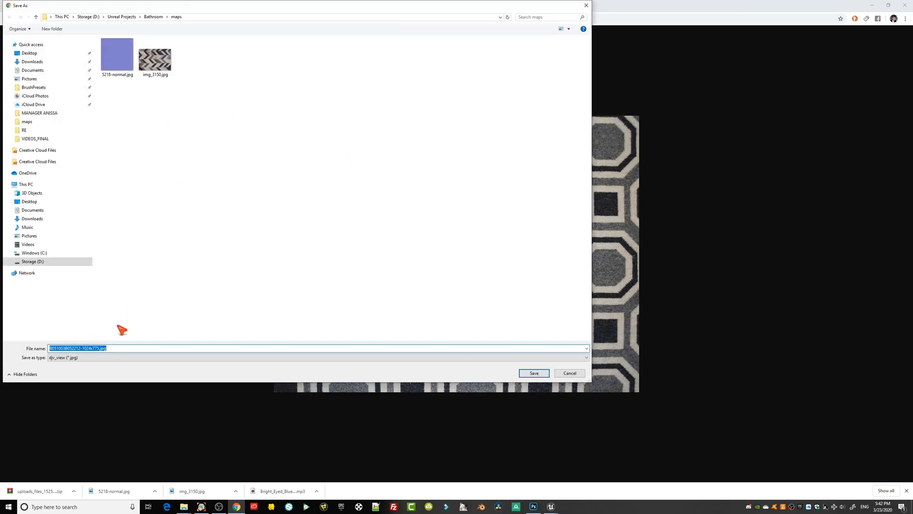
pyautogui.click(532, 373)
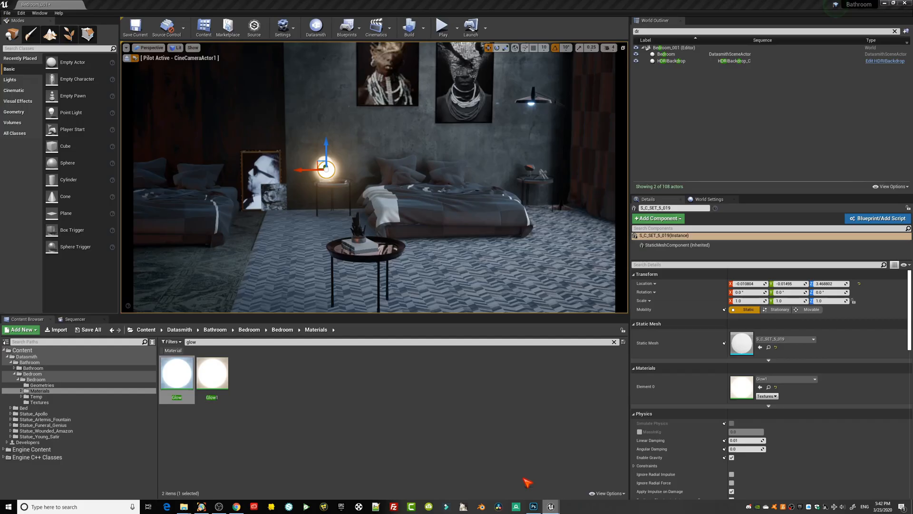
# Switch to Unreal Editor and import the octagon carpet image from the maps folder into the Materials folder.
pyautogui.click(526, 483)
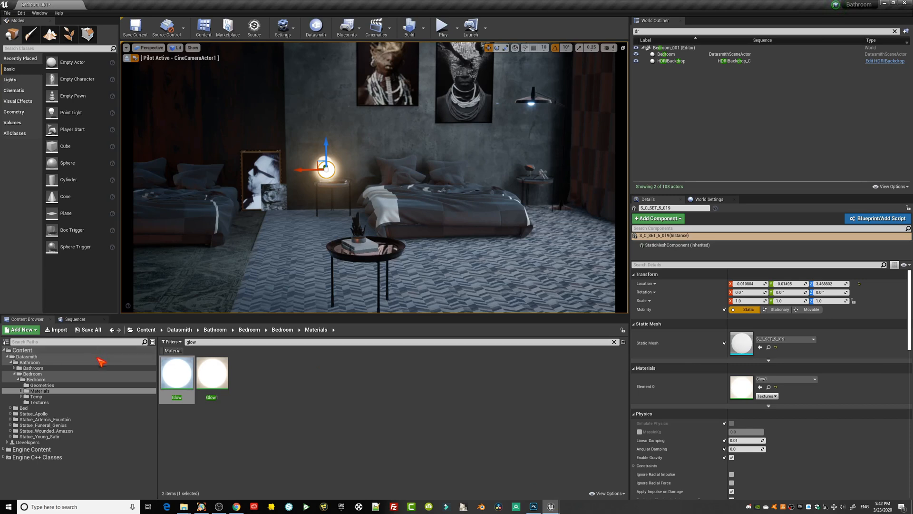
pyautogui.click(55, 330)
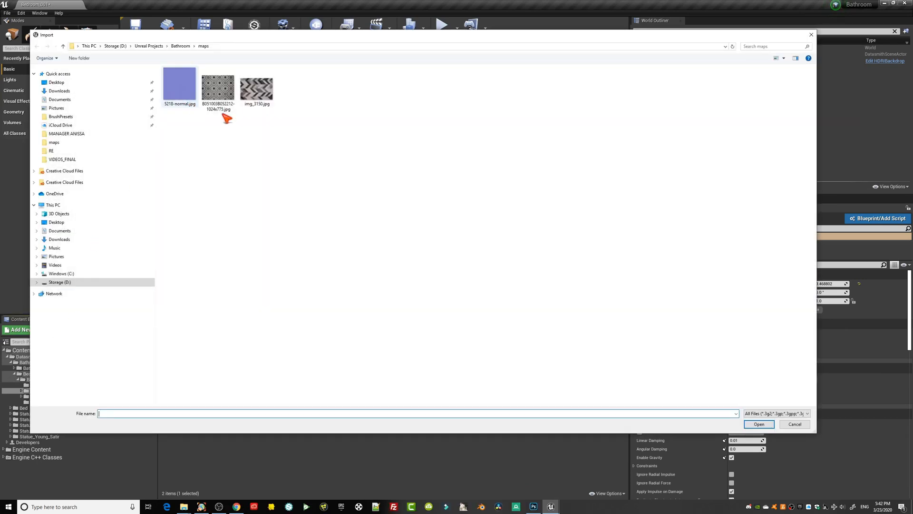
pyautogui.doubleClick(230, 107)
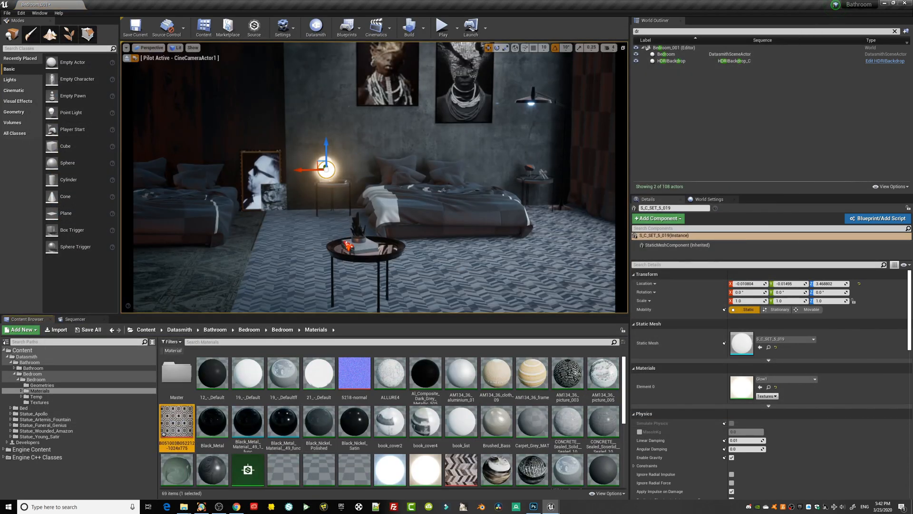
# Select the rug under the bed and open its Carpet_002 material for editing, keeping the viewport visible.
pyautogui.click(504, 280)
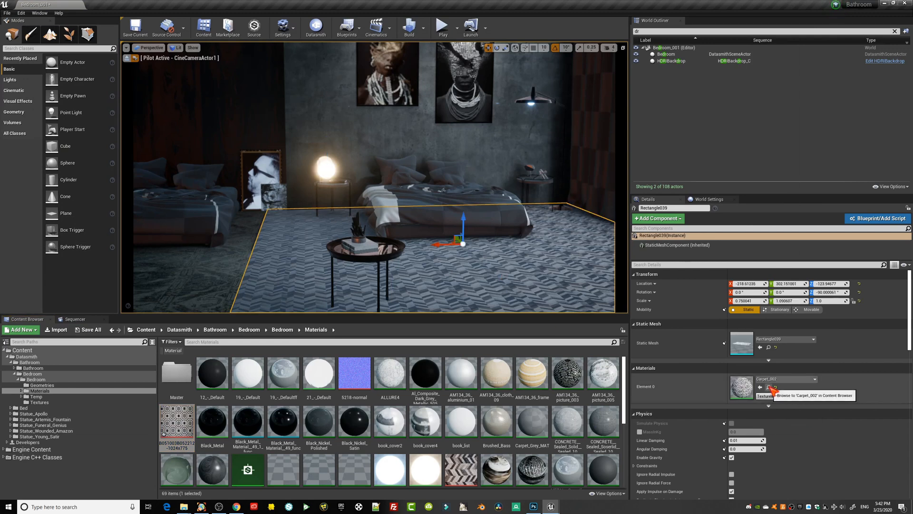
pyautogui.click(769, 388)
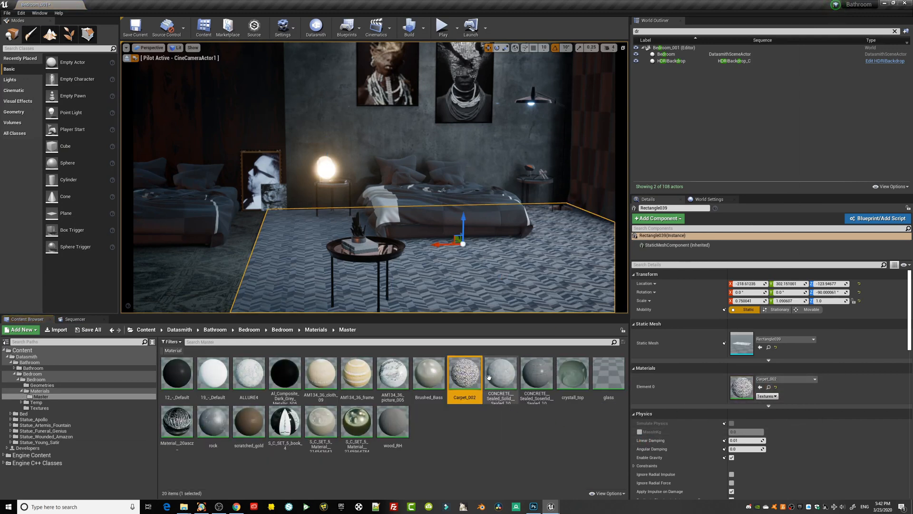
pyautogui.doubleClick(465, 375)
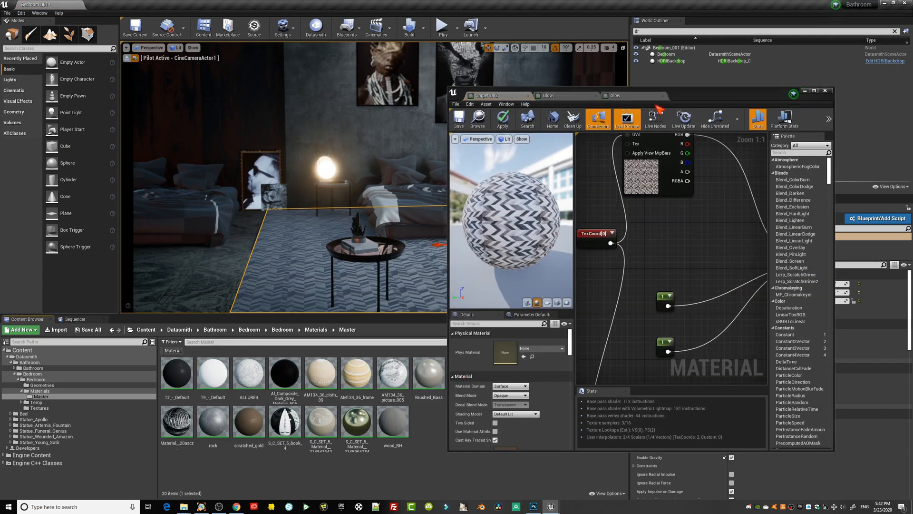
pyautogui.moveTo(659, 111); pyautogui.dragTo(880, 79)
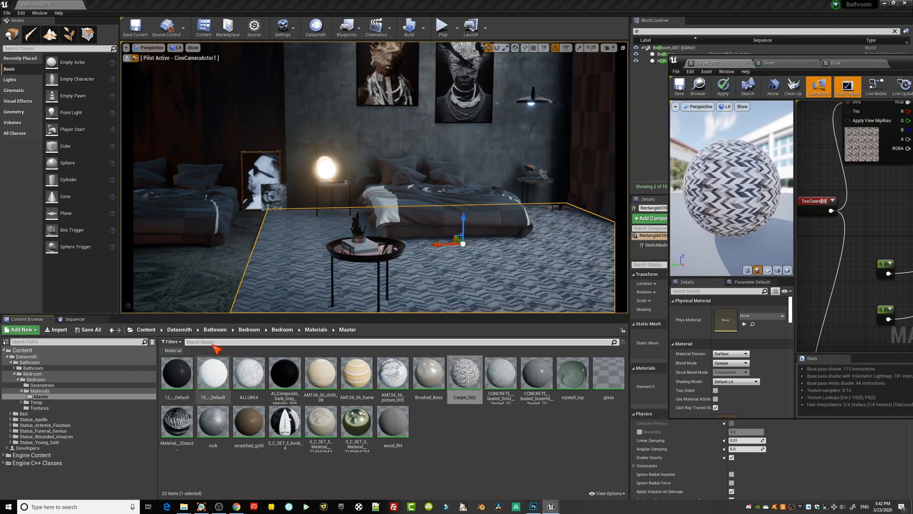
# Go back to the Materials folder and add the octagon carpet texture to the Carpet_002 graph as a texture sample.
pyautogui.click(173, 352)
pyautogui.click(467, 454)
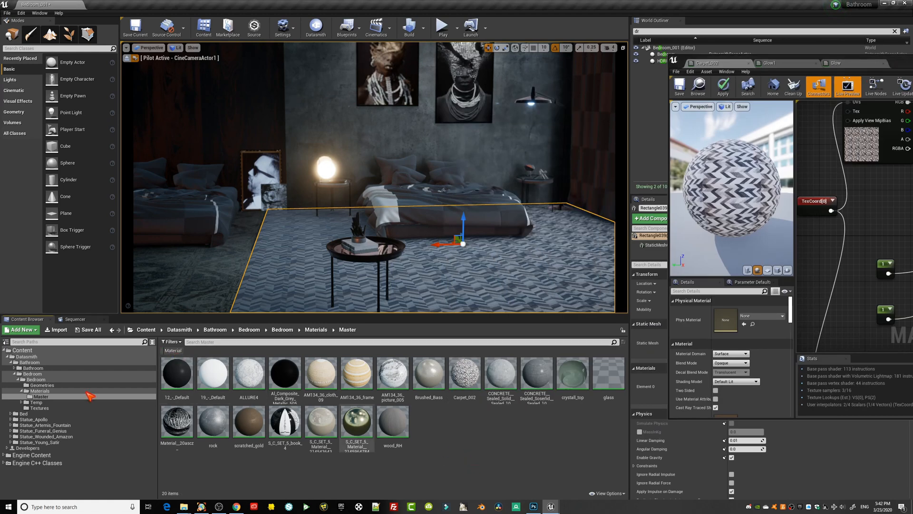
pyautogui.click(42, 390)
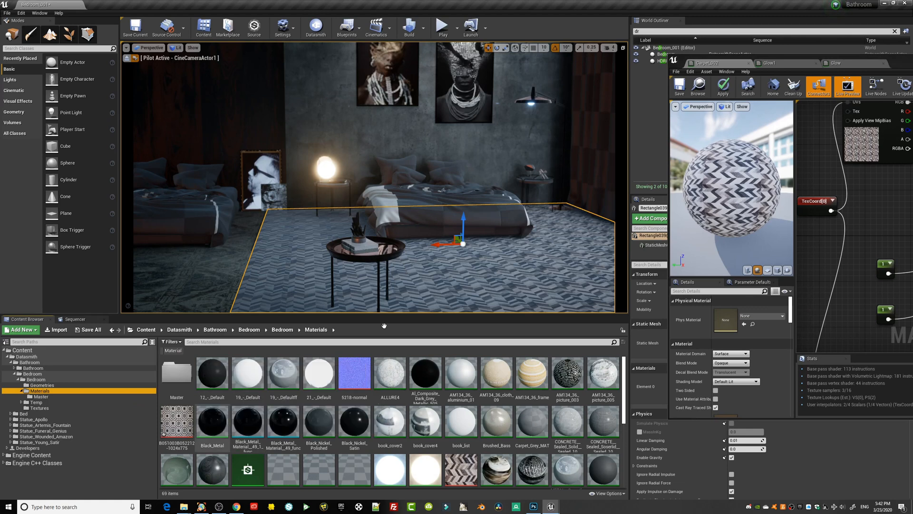
pyautogui.moveTo(890, 64); pyautogui.dragTo(592, 41)
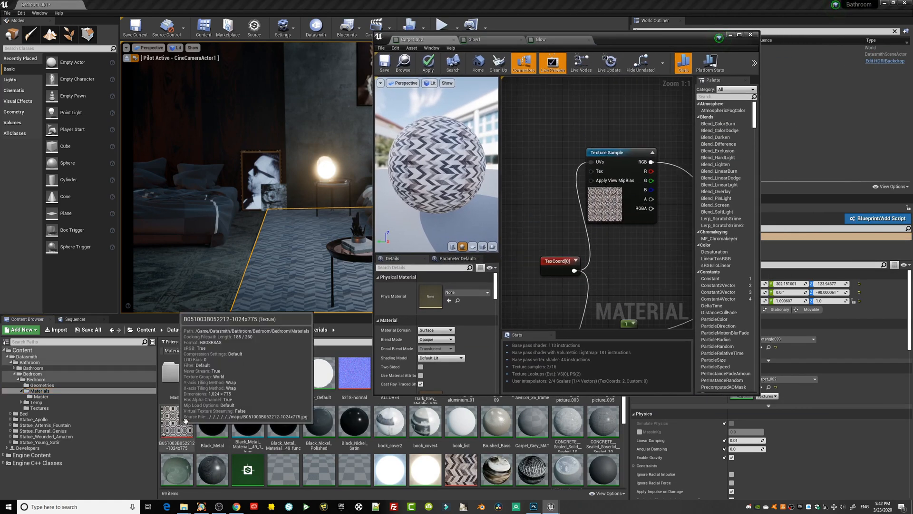
pyautogui.moveTo(176, 421); pyautogui.dragTo(548, 93)
pyautogui.moveTo(631, 271); pyautogui.dragTo(581, 281, button='right')
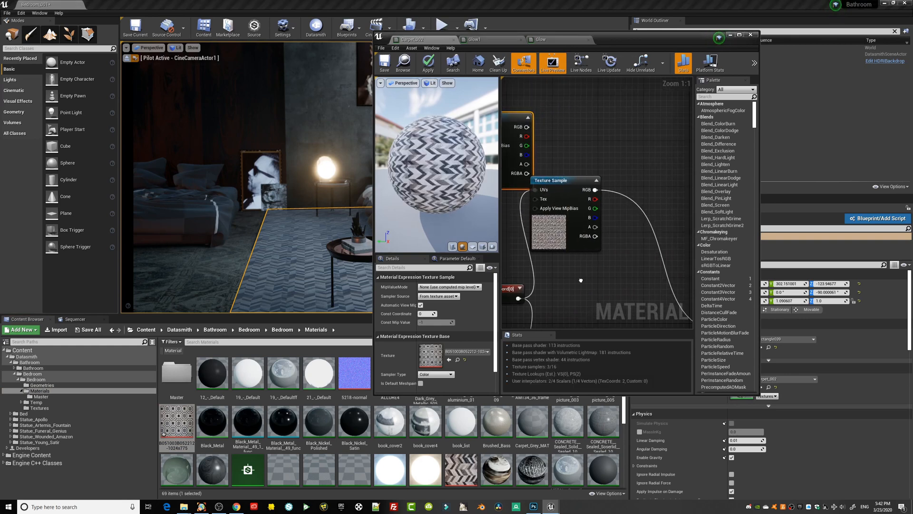
# Connect the octagon texture's RGB to Base Color, feed its UVs from the TexCoord node and save the material.
pyautogui.scroll(-3, 617, 166)
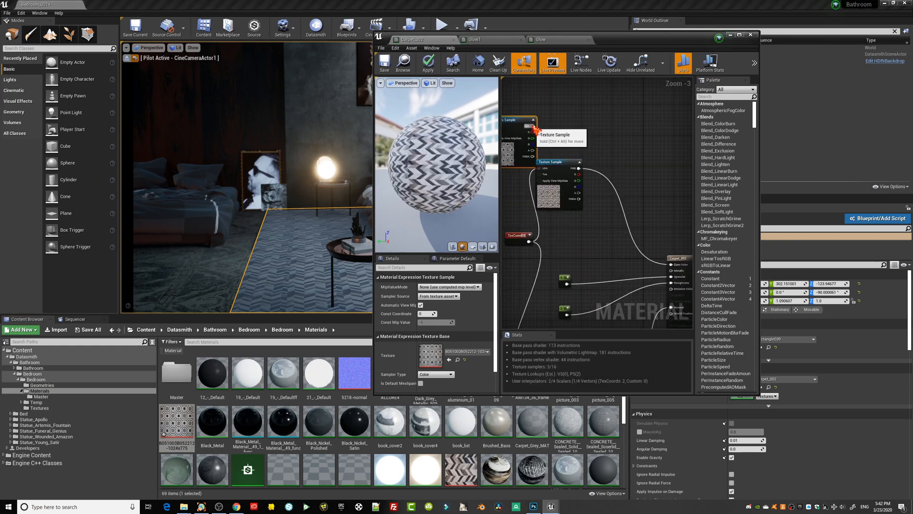
pyautogui.moveTo(532, 127); pyautogui.dragTo(673, 267)
pyautogui.moveTo(604, 120); pyautogui.dragTo(696, 128, button='right')
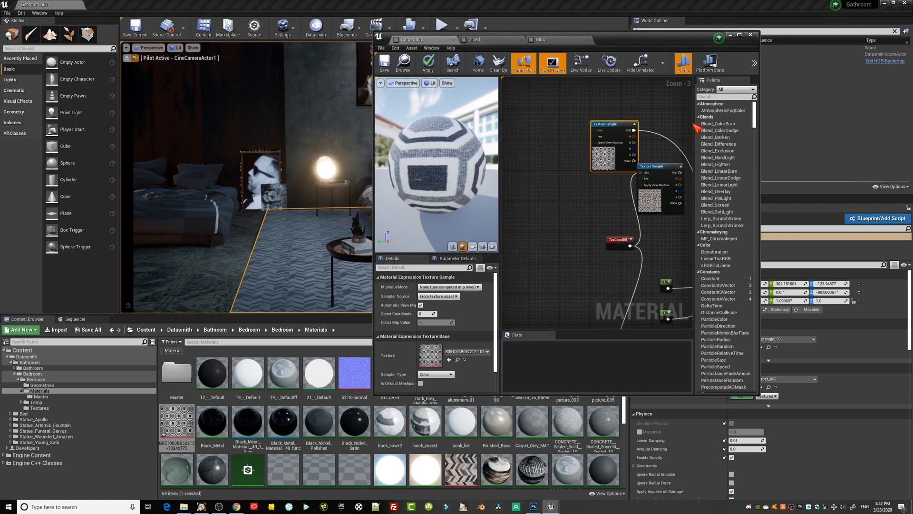
pyautogui.moveTo(604, 239); pyautogui.dragTo(596, 131)
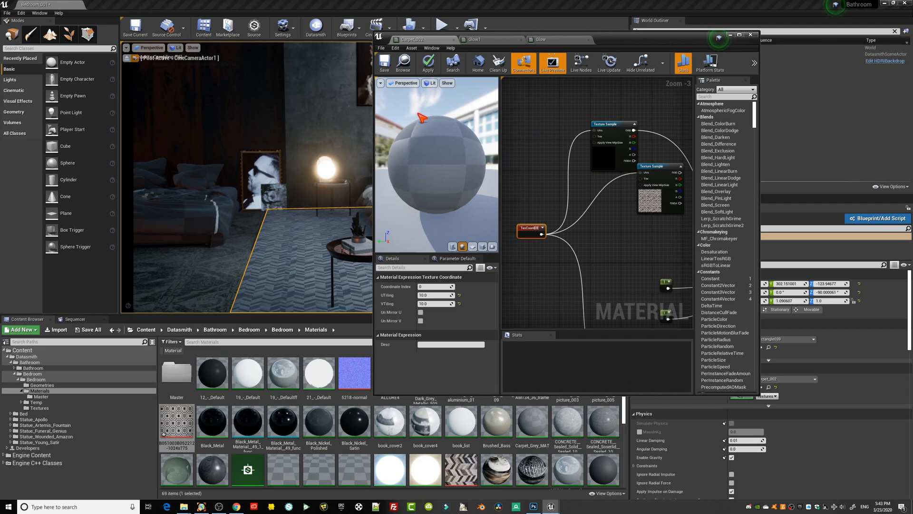
pyautogui.click(385, 62)
# Check the pattern on the rug up close, set the TexCoord U and V tiling to 1 and save the material.
pyautogui.moveTo(619, 44); pyautogui.dragTo(825, 66)
pyautogui.moveTo(547, 256); pyautogui.dragTo(505, 243, button='right')
pyautogui.press('w')
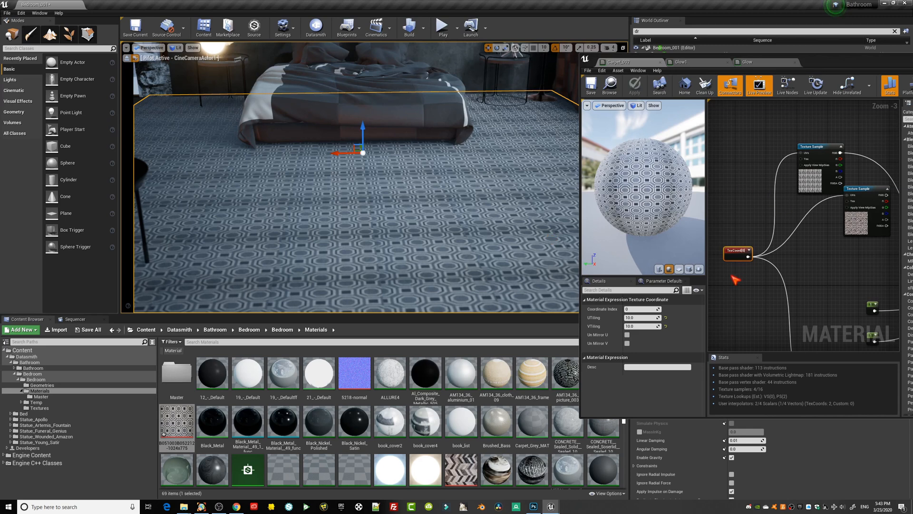
pyautogui.click(638, 318)
pyautogui.write('1')
pyautogui.press('Tab')
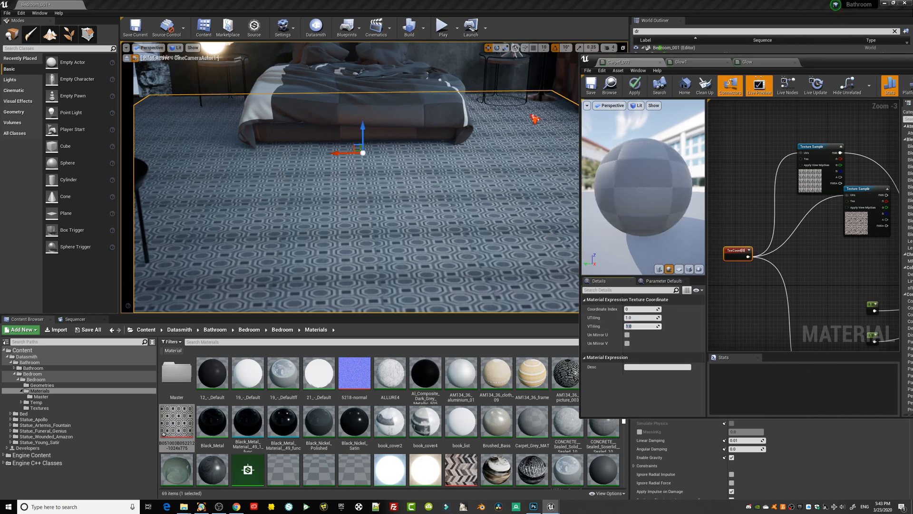
pyautogui.hotkey('ctrl', 's')
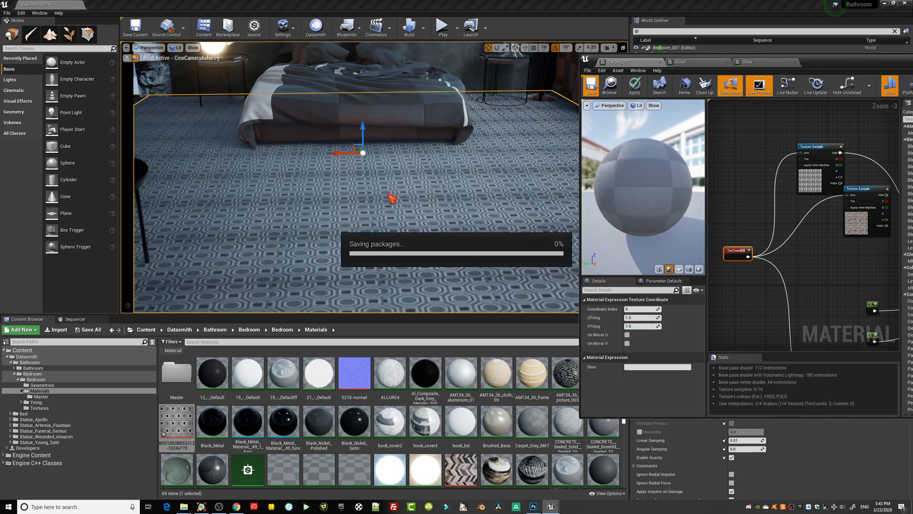
# Set the TexCoord U and V tiling to 2, save the material and inspect the rug pattern in the scene.
pyautogui.moveTo(389, 205)
pyautogui.mouseDown(button='right')
pyautogui.moveTo(378, 195)
pyautogui.moveTo(382, 216)
pyautogui.moveTo(387, 198)
pyautogui.mouseUp(button='right')
pyautogui.click(644, 319)
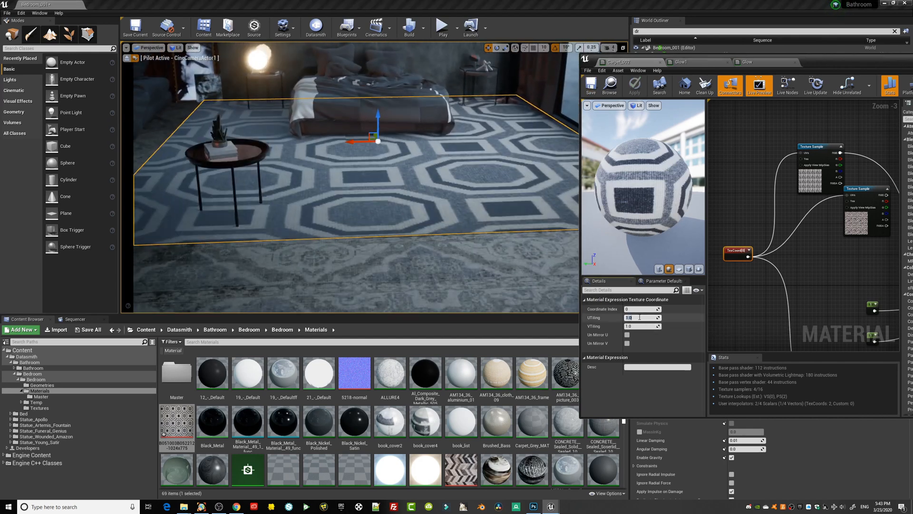
pyautogui.write('2')
pyautogui.press('Tab')
pyautogui.write('2')
pyautogui.press('Return')
pyautogui.click(591, 86)
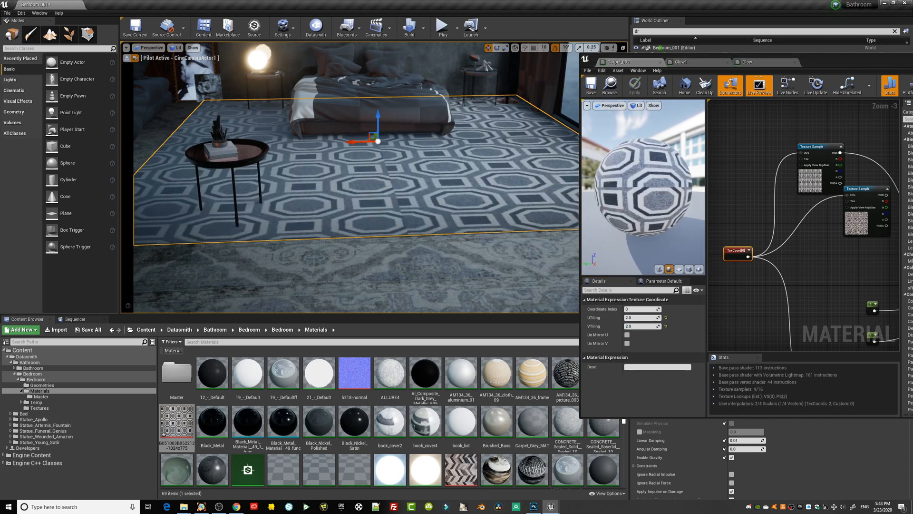
pyautogui.moveTo(404, 207)
pyautogui.mouseDown(button='right')
pyautogui.moveTo(400, 231)
pyautogui.moveTo(413, 177)
pyautogui.moveTo(400, 243)
pyautogui.moveTo(401, 209)
pyautogui.moveTo(403, 222)
pyautogui.mouseUp(button='right')
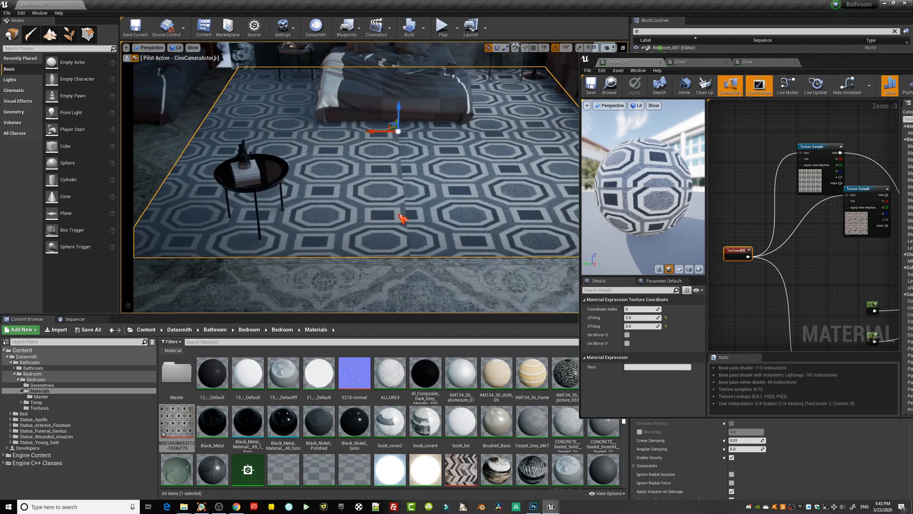
# Switch to Chrome and preview the geometric neutral rug image among the carpet pattern results.
pyautogui.click(236, 507)
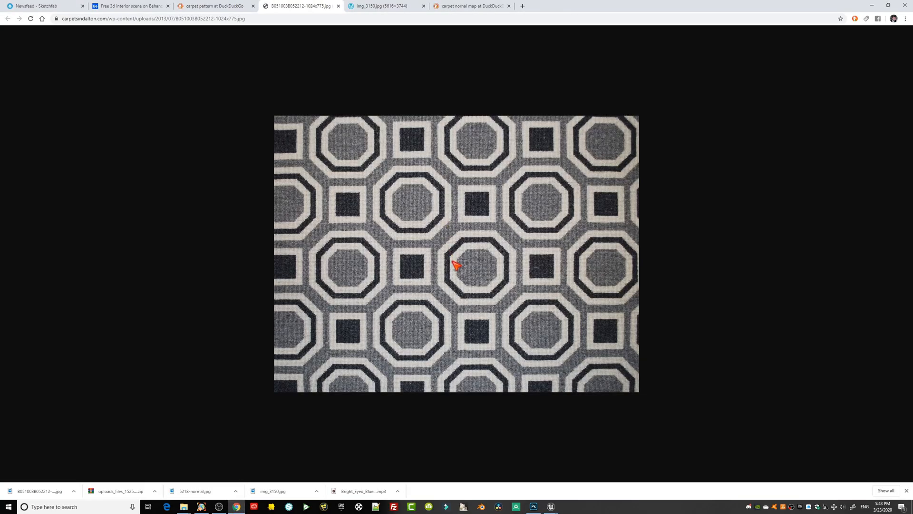
pyautogui.click(214, 6)
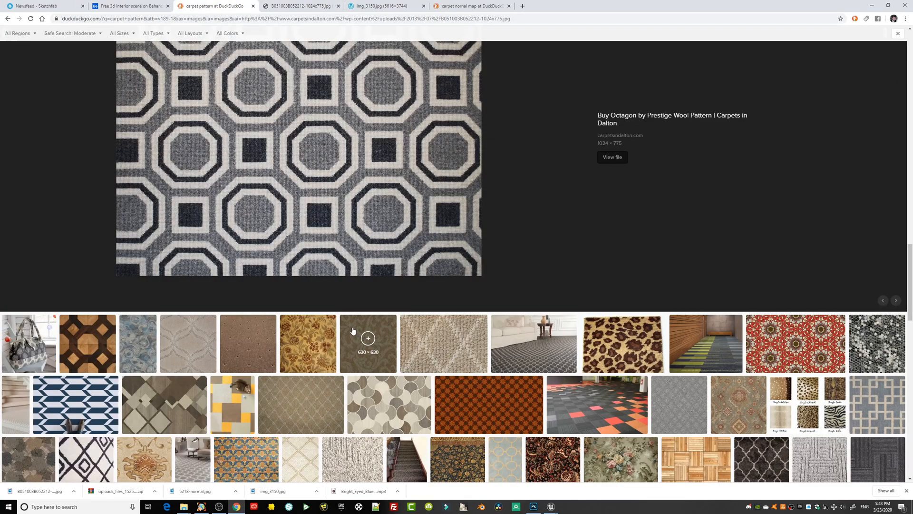
pyautogui.scroll(-4, 334, 324)
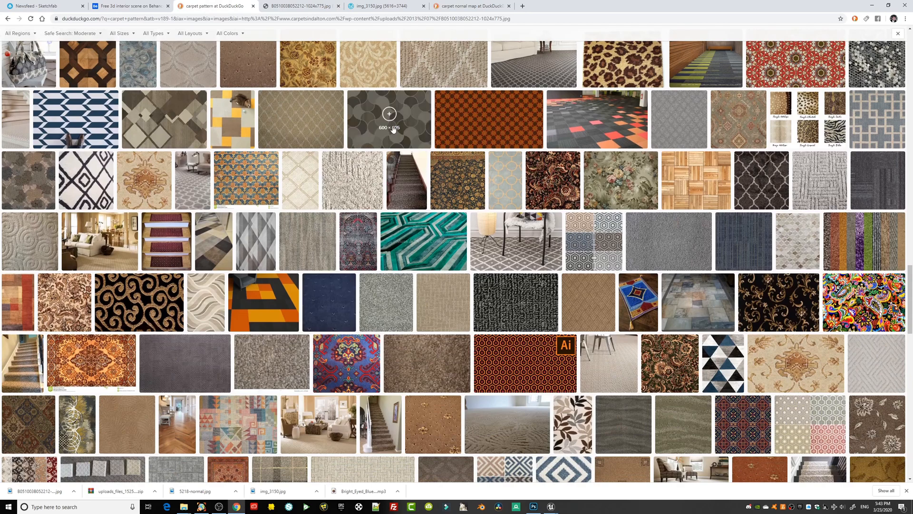
pyautogui.click(393, 130)
# Search the images for "carpet pattern tileable".
pyautogui.scroll(10, 397, 337)
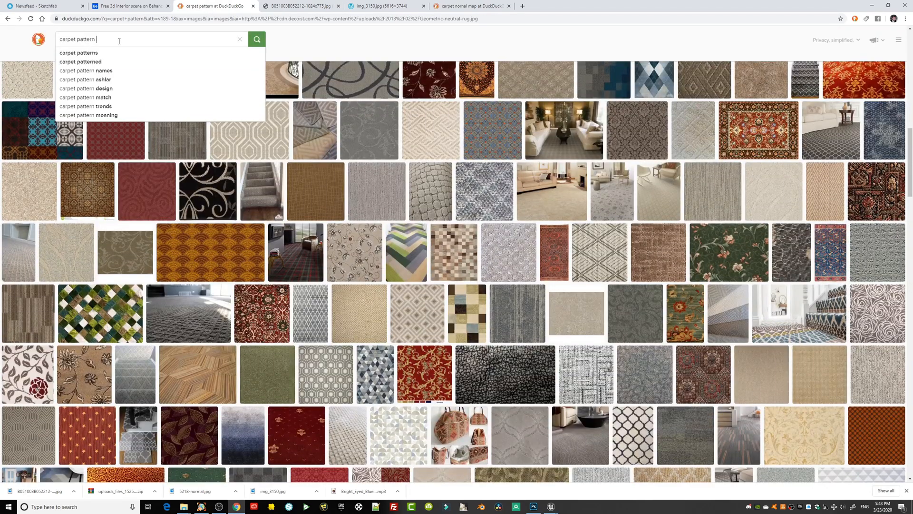
pyautogui.write('tileab')
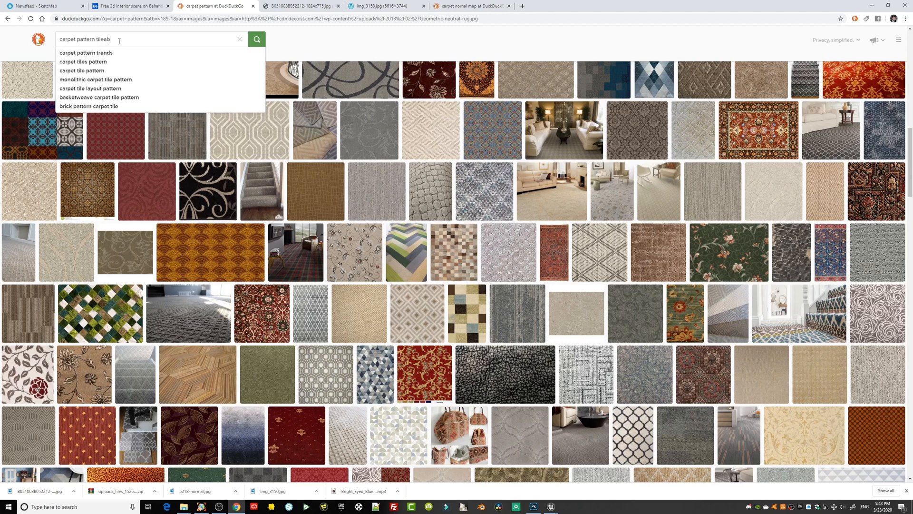
pyautogui.write('le')
pyautogui.press('Return')
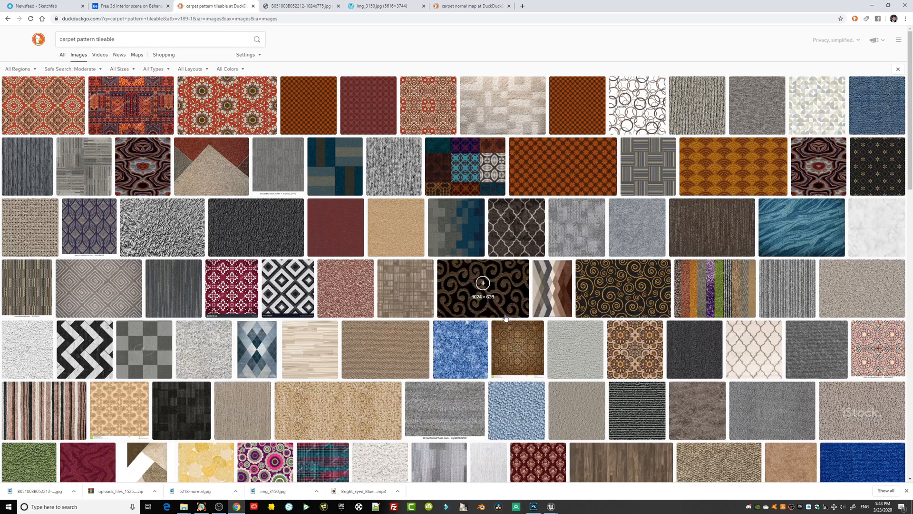
# Preview the seamless black and white marble chevron texture and browse further through the tileable carpet results.
pyautogui.scroll(-3, 413, 292)
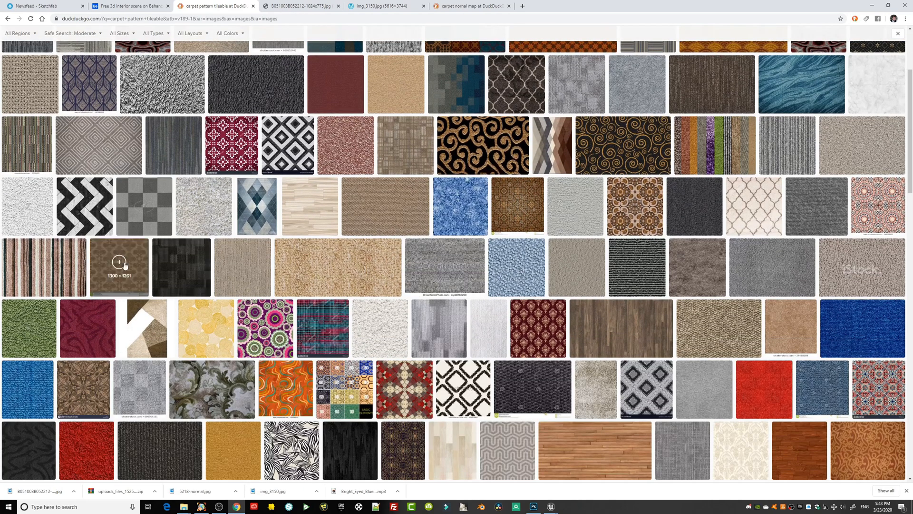
pyautogui.click(106, 232)
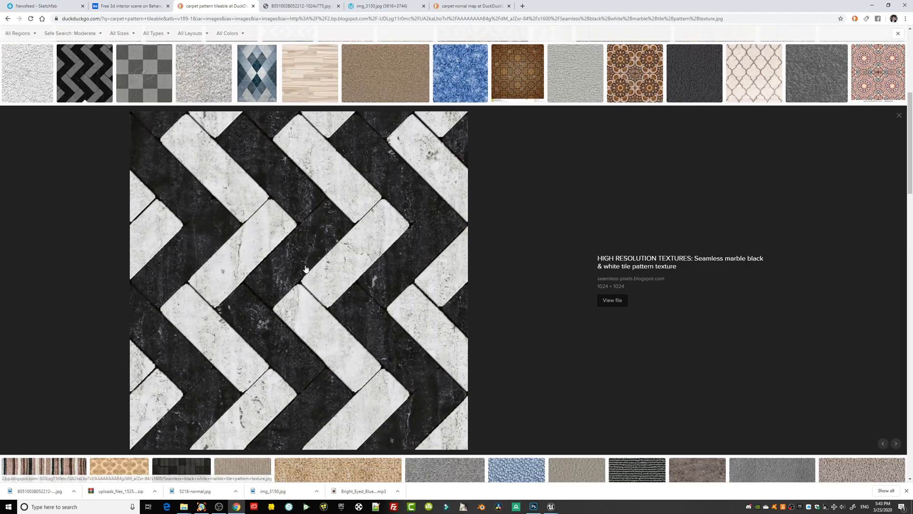
pyautogui.scroll(3, 258, 233)
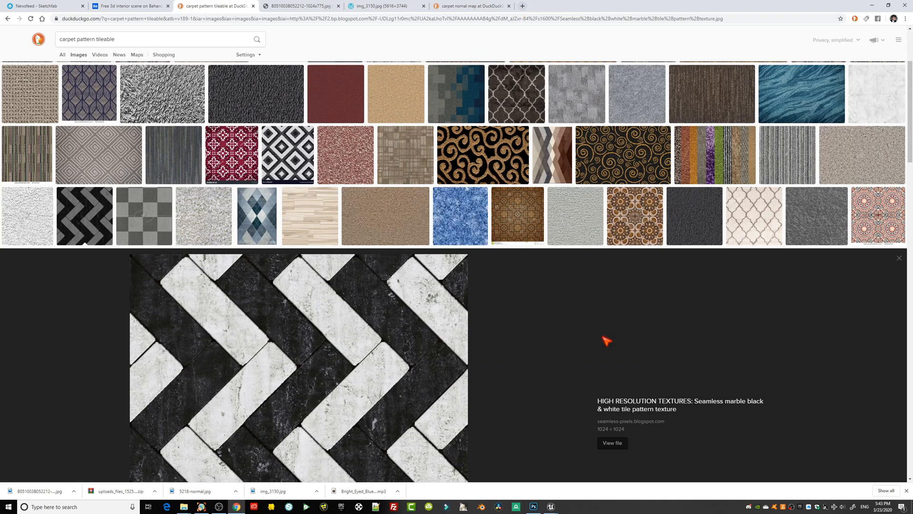
pyautogui.scroll(-8, 604, 341)
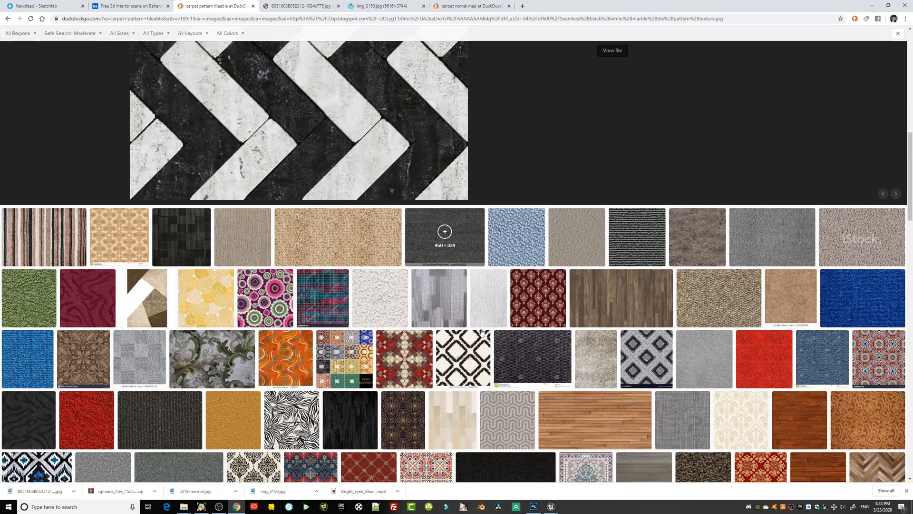
pyautogui.scroll(-4, 481, 314)
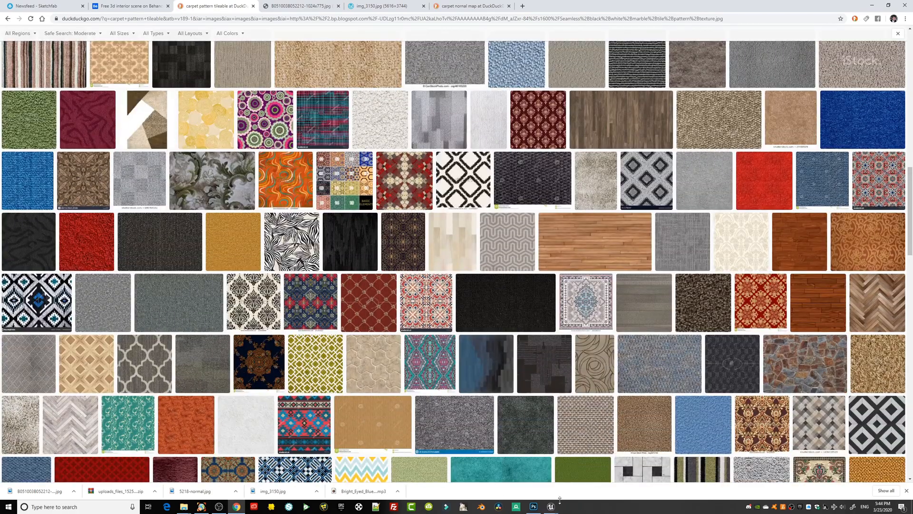
# Switch to Unreal Editor, put away the material editor window and view the patterned rug across the bedroom.
pyautogui.click(546, 477)
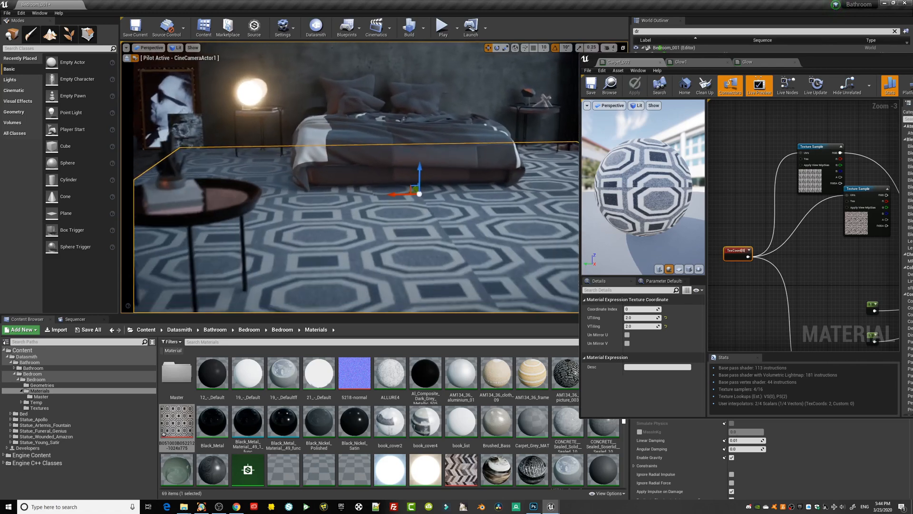
pyautogui.moveTo(849, 65); pyautogui.dragTo(492, 167)
pyautogui.click(612, 165)
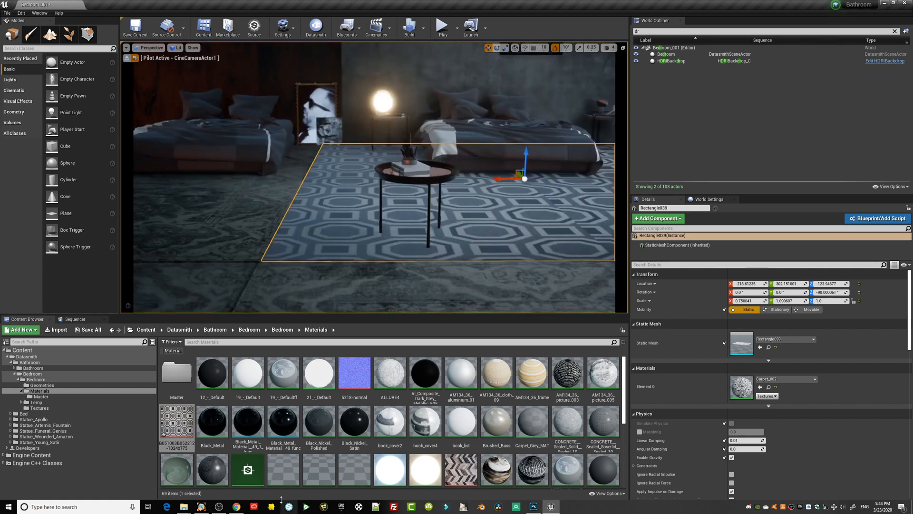
# Switch to Chrome and open source.substance3d.com in a new tab.
pyautogui.click(242, 506)
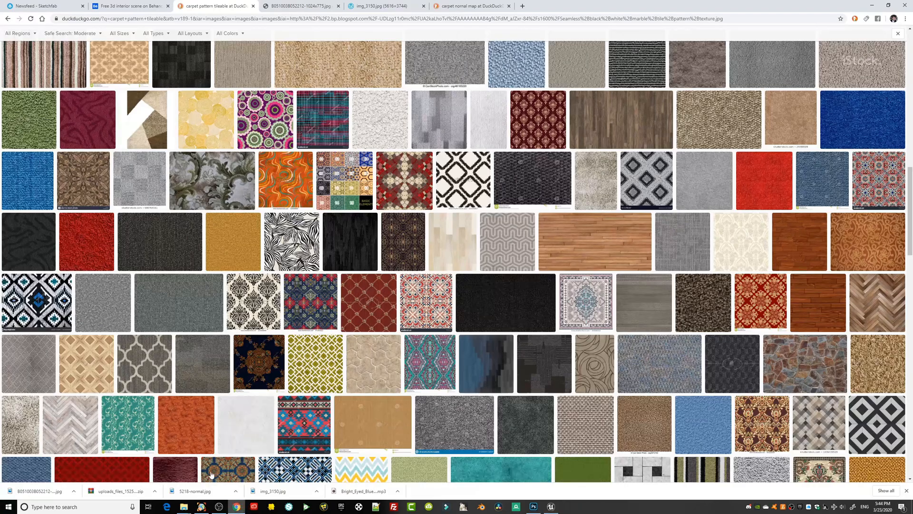
pyautogui.click(523, 5)
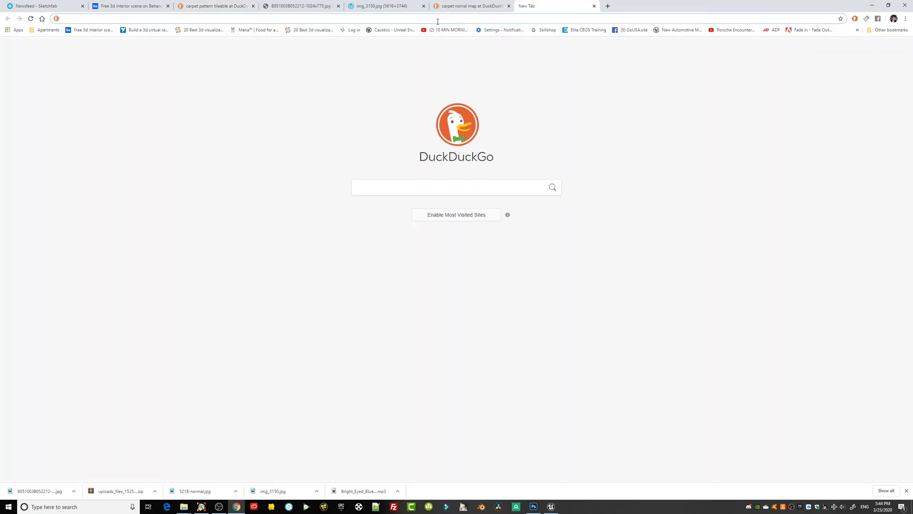
pyautogui.write('source.substance3d.com')
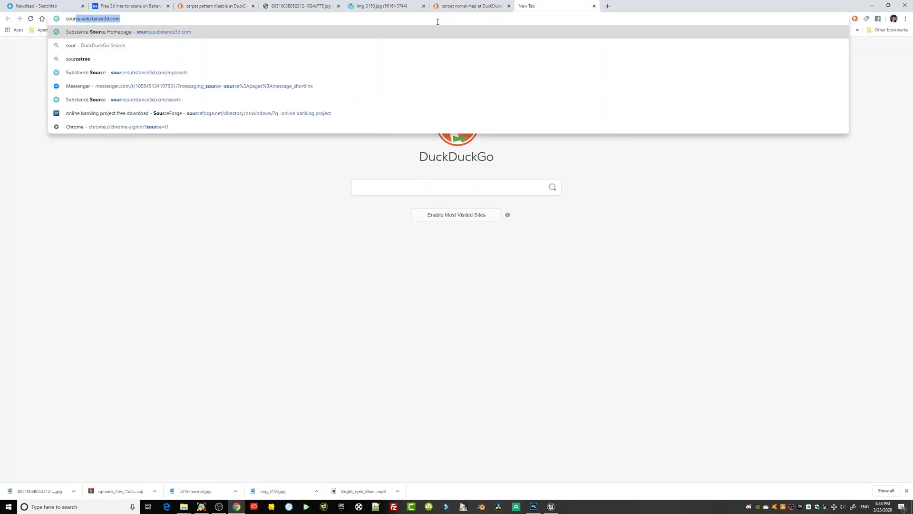
pyautogui.press('Return')
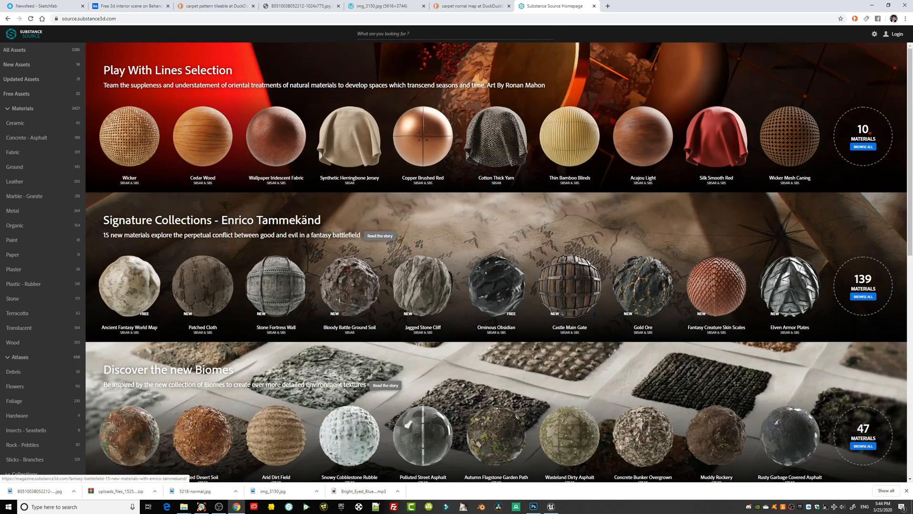
# Show the free assets and download the Jeans Fabric and Raw Grey Concrete materials.
pyautogui.scroll(-6, 365, 291)
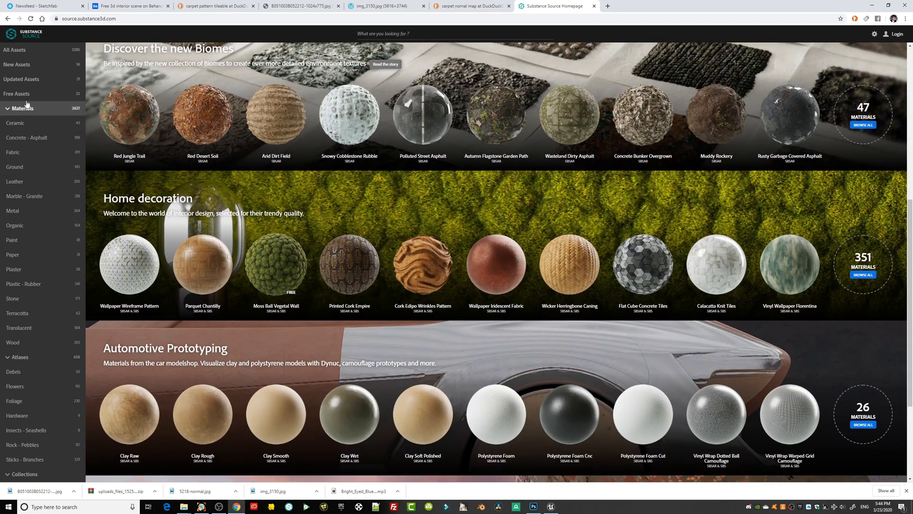
pyautogui.click(22, 94)
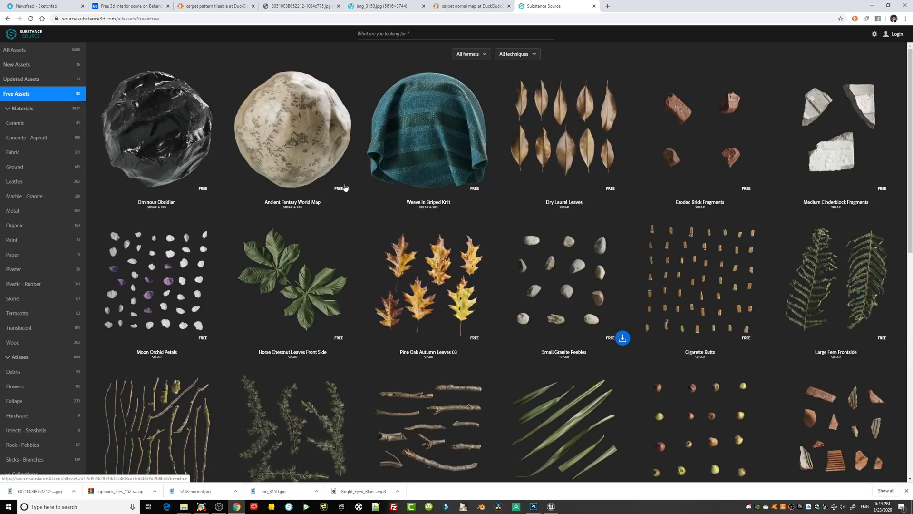
pyautogui.scroll(-10, 708, 335)
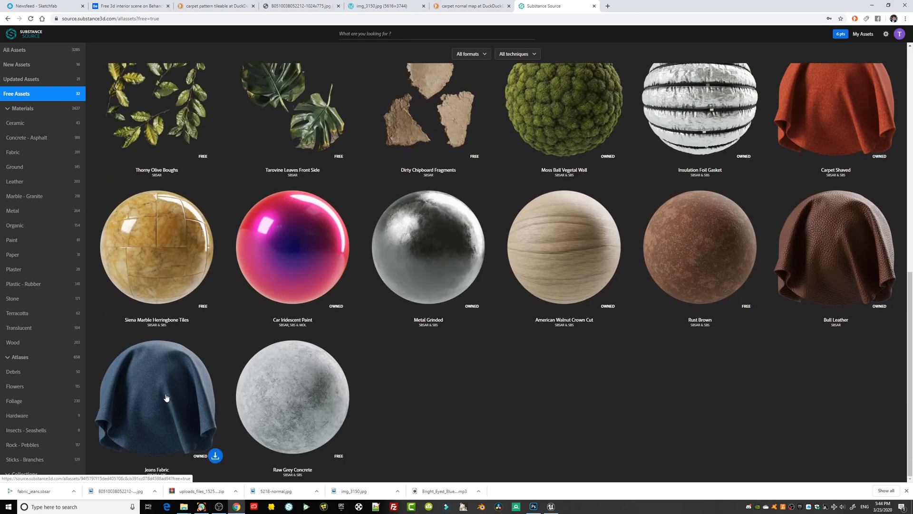
pyautogui.click(215, 455)
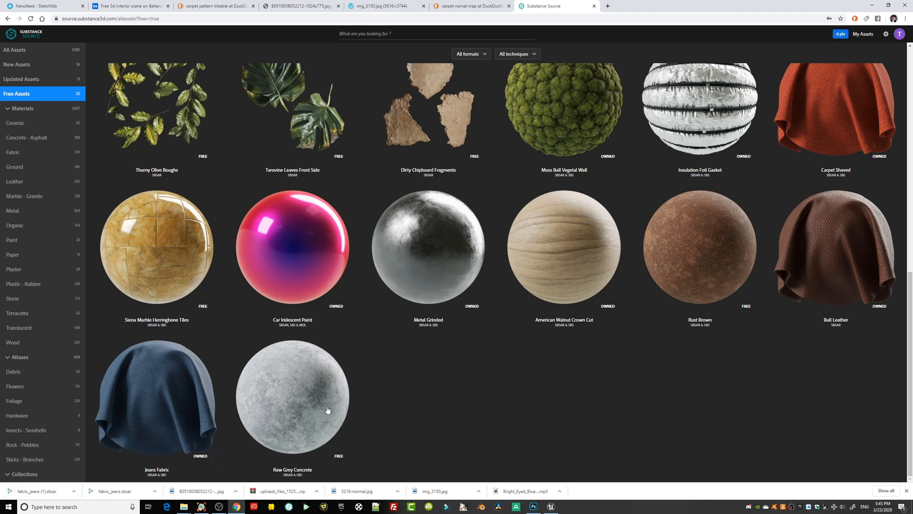
pyautogui.click(351, 456)
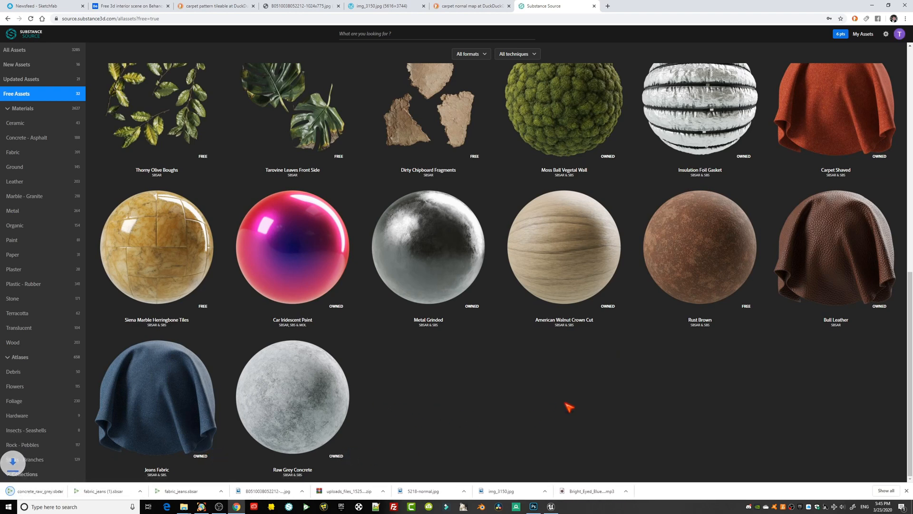
pyautogui.moveTo(281, 305)
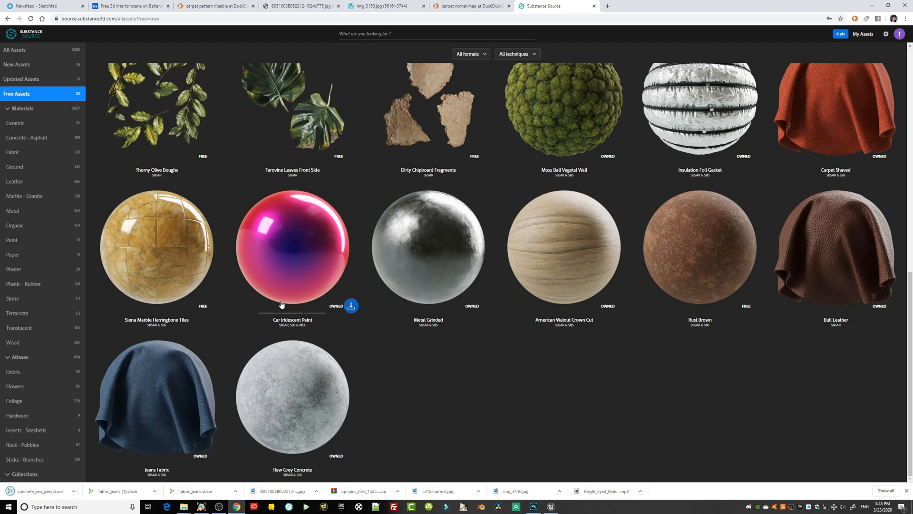
# Switch to Unreal Editor and shrink its window so the browser's downloaded files stay reachable beside it.
pyautogui.click(551, 507)
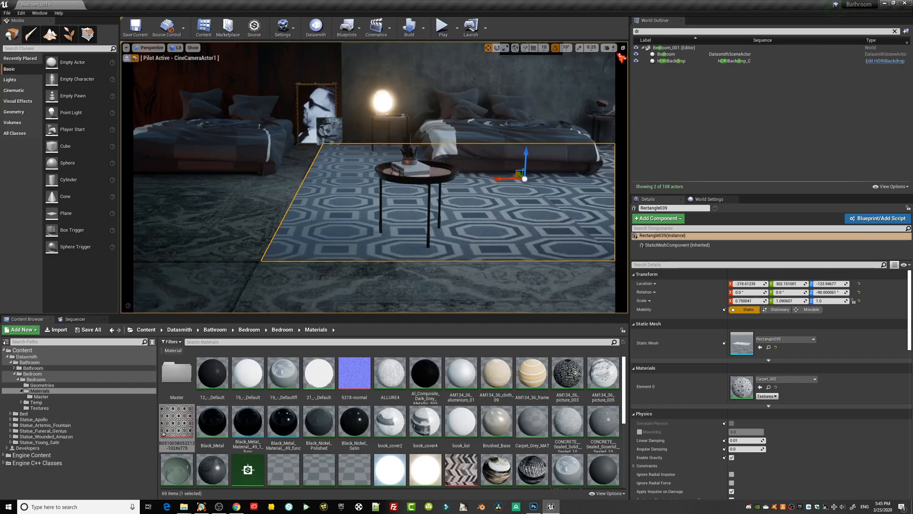
pyautogui.click(893, 3)
pyautogui.moveTo(353, 27); pyautogui.dragTo(744, 11)
pyautogui.moveTo(443, 366); pyautogui.dragTo(357, 427)
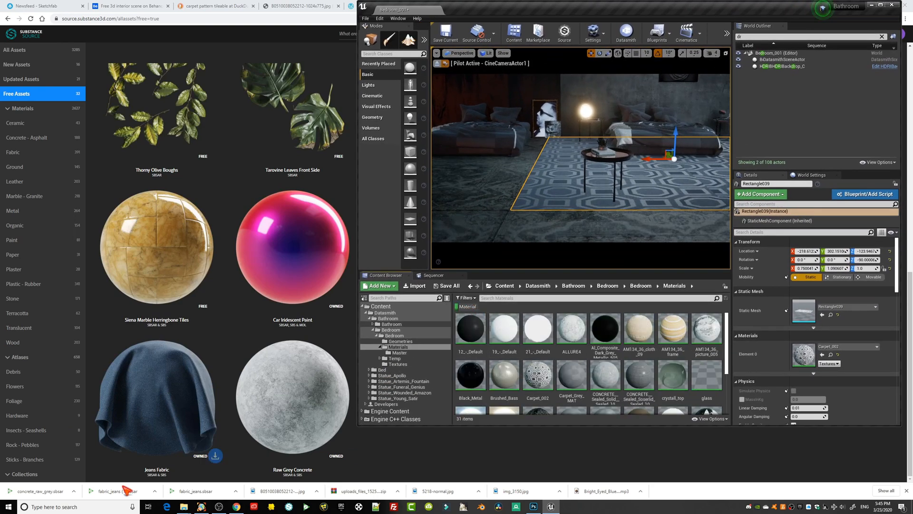
# Import concrete_raw_grey.sbsar into the Materials folder with its default instance and material.
pyautogui.moveTo(43, 490); pyautogui.dragTo(546, 351)
pyautogui.moveTo(548, 500); pyautogui.dragTo(557, 398)
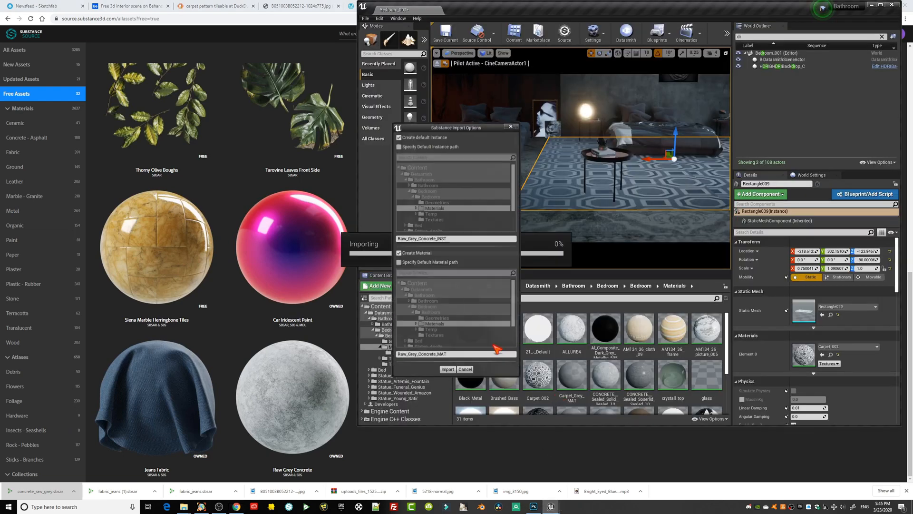
pyautogui.click(448, 371)
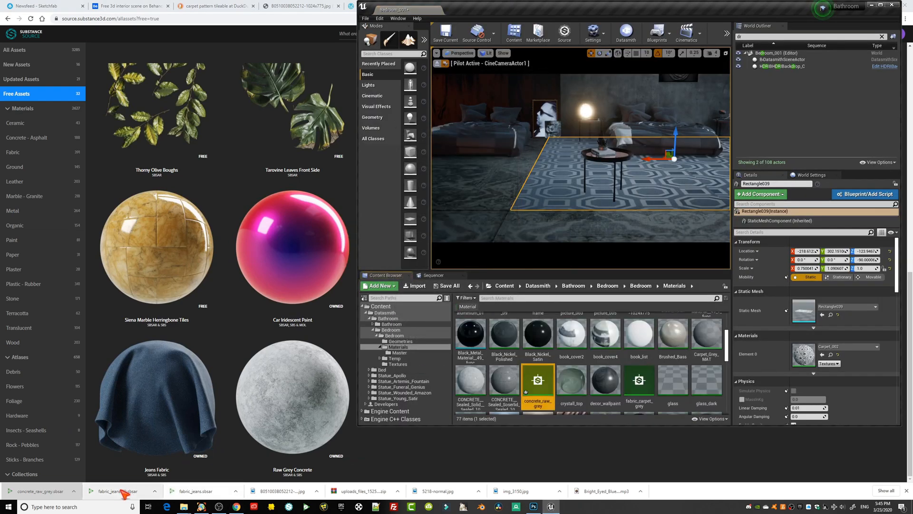
# Import fabric_jeans (1).sbsar into the Materials folder with its default instance and material, and restore the editor to full screen.
pyautogui.moveTo(111, 494); pyautogui.dragTo(566, 476)
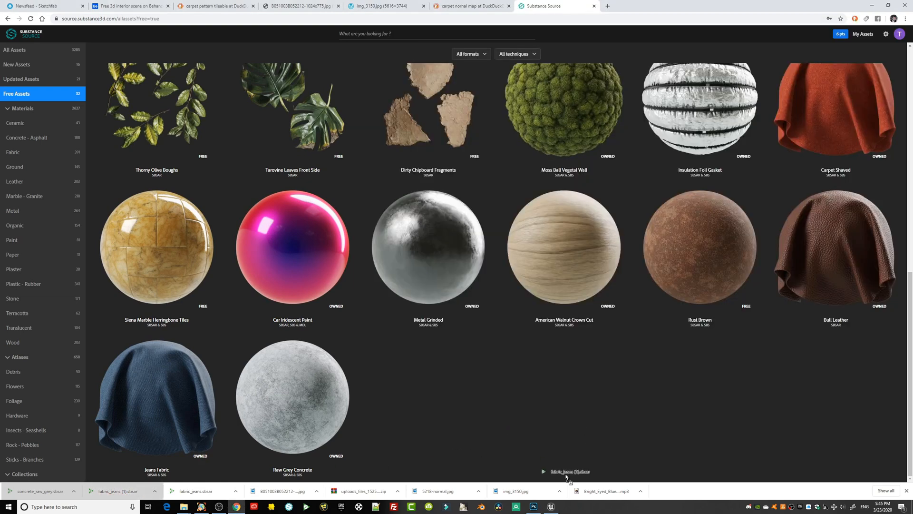
pyautogui.moveTo(551, 507); pyautogui.dragTo(555, 493)
pyautogui.moveTo(577, 404); pyautogui.dragTo(578, 404)
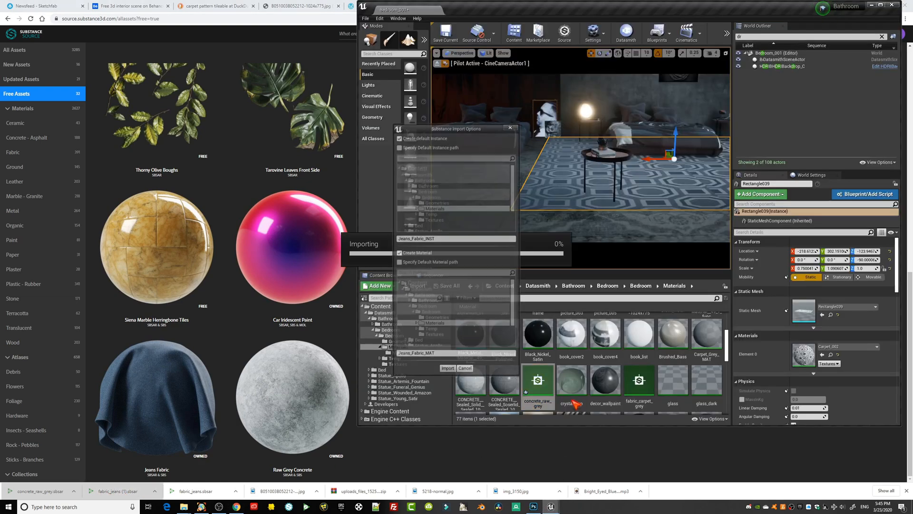
pyautogui.click(451, 372)
pyautogui.click(881, 5)
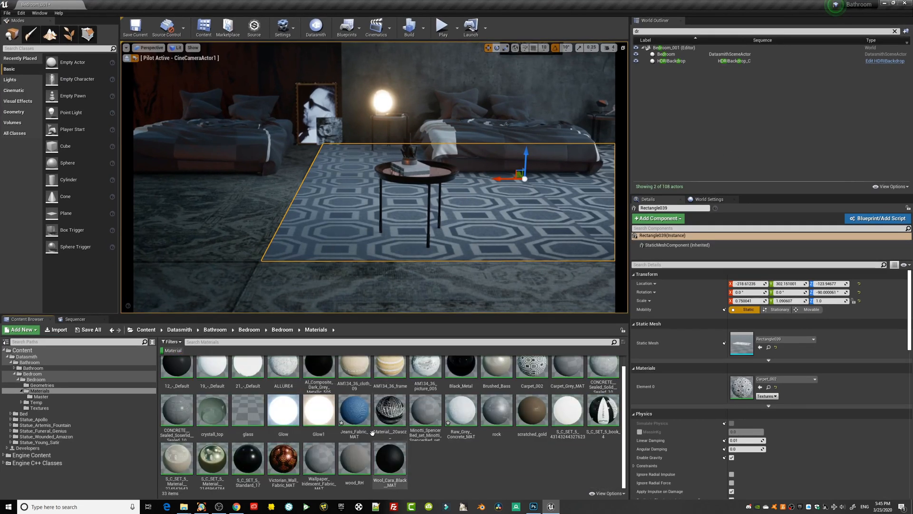
# Save all assets and apply Jeans_Fabric_MAT to the rug.
pyautogui.click(7, 14)
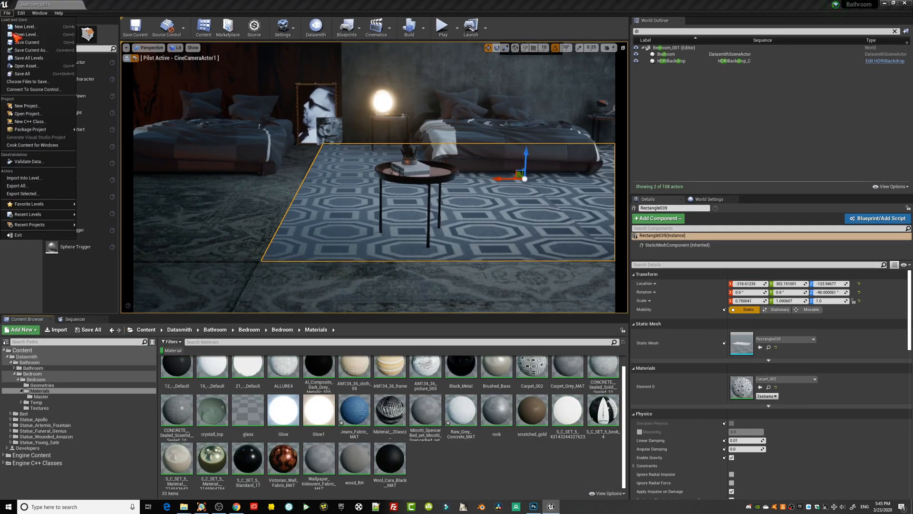
pyautogui.click(23, 75)
pyautogui.moveTo(355, 410); pyautogui.dragTo(351, 239)
pyautogui.moveTo(456, 259)
pyautogui.mouseDown(button='right')
pyautogui.moveTo(476, 259)
pyautogui.moveTo(468, 255)
pyautogui.moveTo(471, 285)
pyautogui.moveTo(464, 264)
pyautogui.mouseUp(button='right')
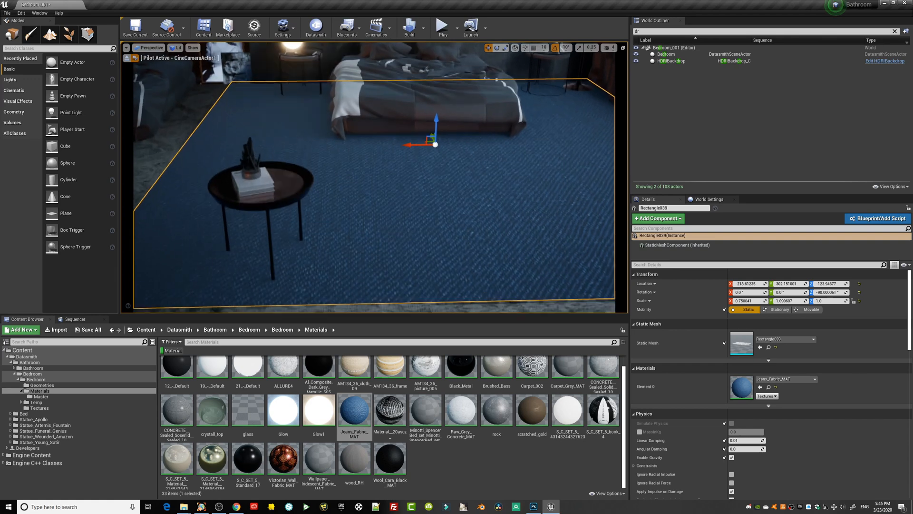
# Open Jeans_Fabric_MAT and connect a new TextureCoordinate node to the UVs of the basecolor, normal, roughness and metallic samples.
pyautogui.doubleClick(353, 414)
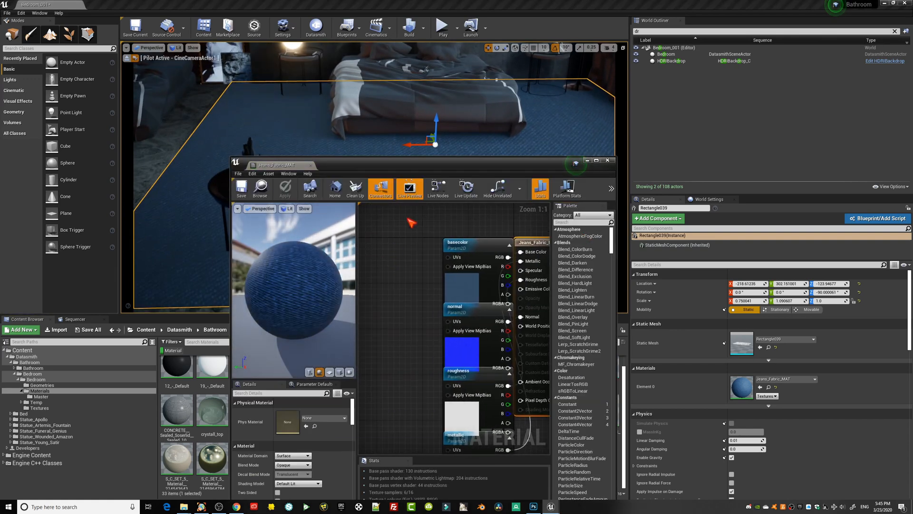
pyautogui.moveTo(404, 168); pyautogui.dragTo(711, 122)
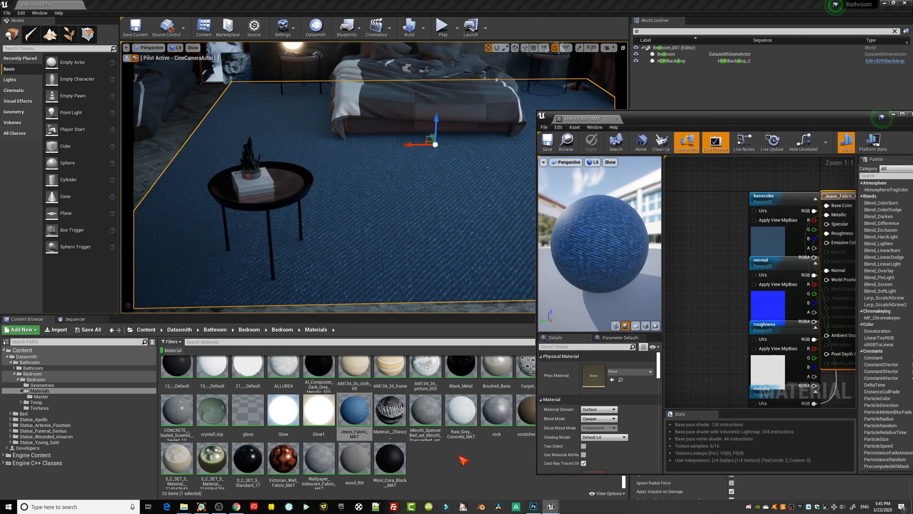
pyautogui.rightClick(685, 222)
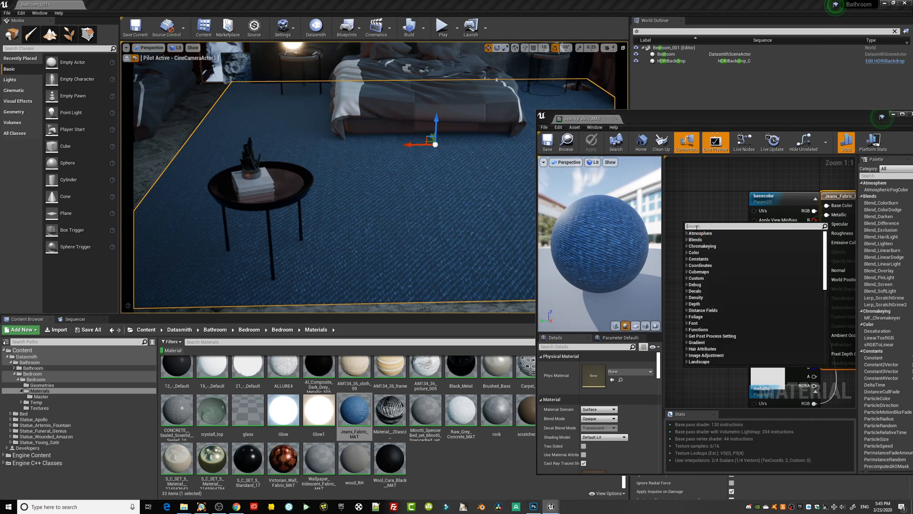
pyautogui.write('texture')
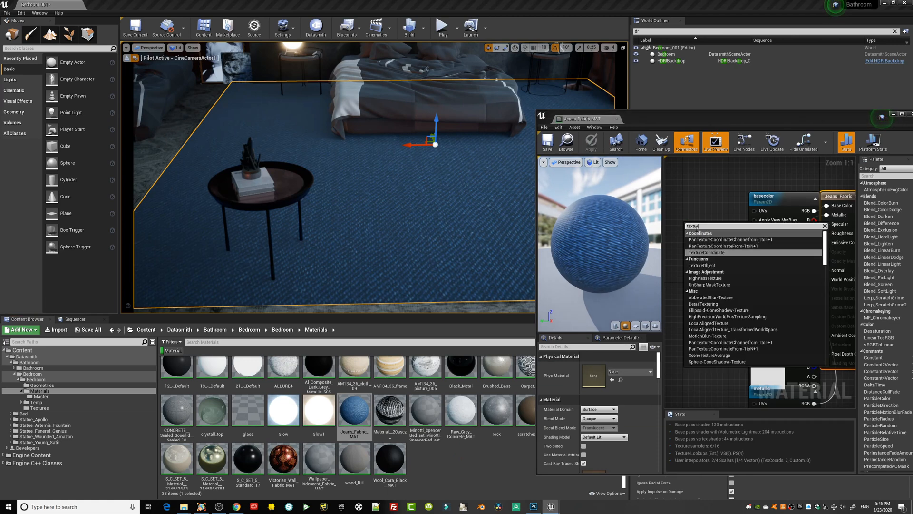
pyautogui.click(720, 253)
pyautogui.moveTo(718, 235); pyautogui.dragTo(754, 339)
pyautogui.moveTo(719, 235); pyautogui.dragTo(753, 347)
pyautogui.moveTo(690, 246); pyautogui.dragTo(713, 292, button='right')
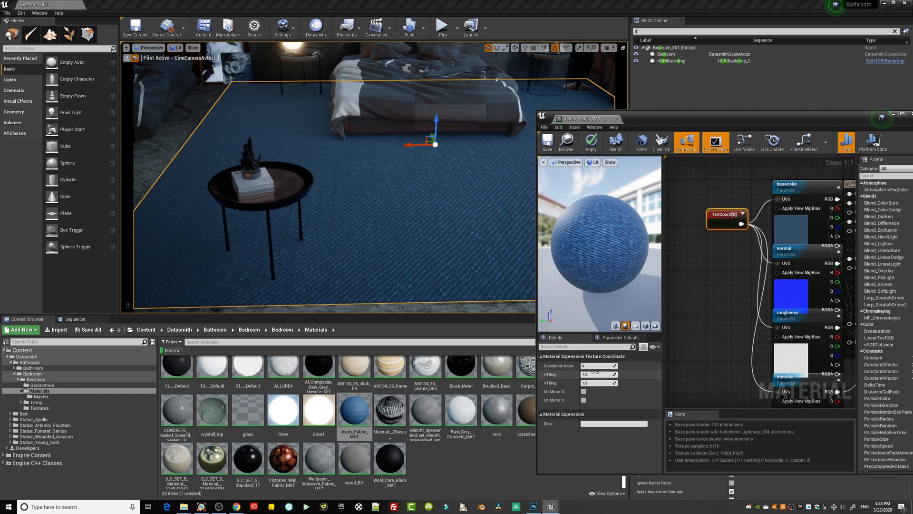
# Set the texture coordinate's U and V tiling to 10 and save the material.
pyautogui.write('10')
pyautogui.press('Tab')
pyautogui.write('10')
pyautogui.press('Return')
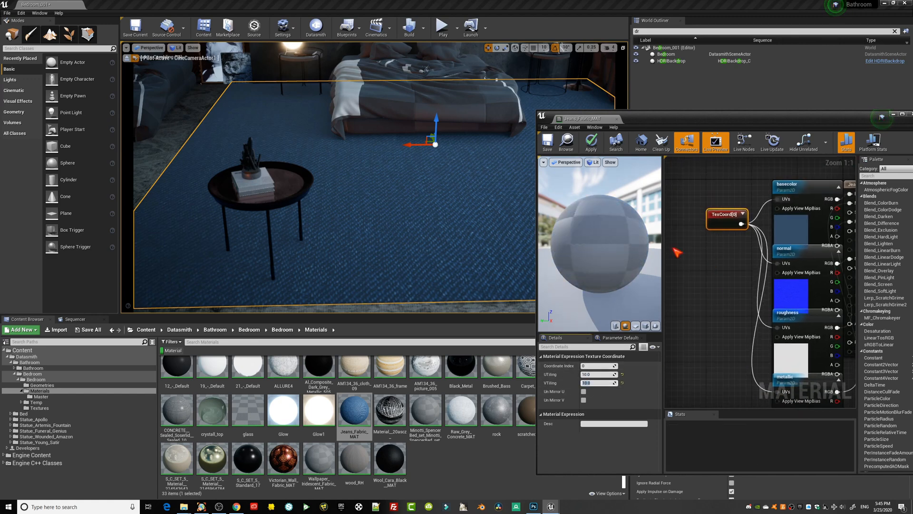
pyautogui.click(548, 144)
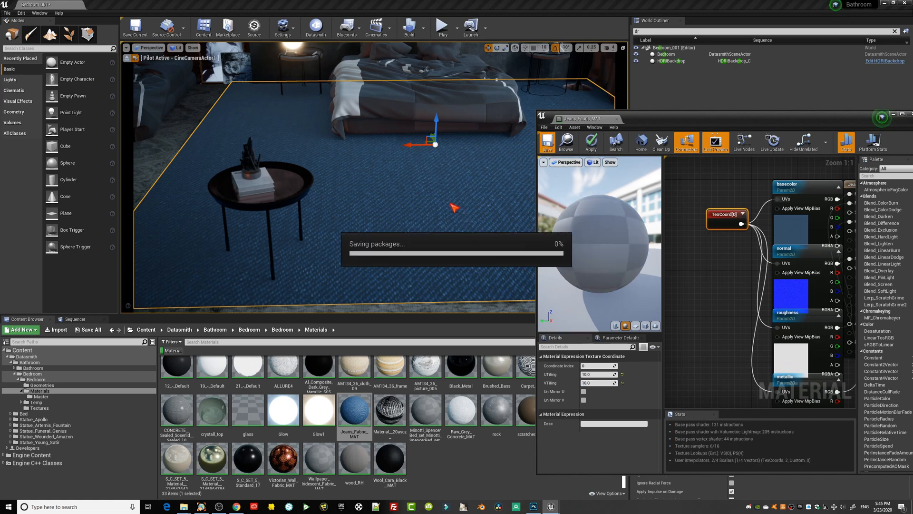
# Set the texture coordinate's U and V tiling to 4, save the material and inspect the rug's weave up close.
pyautogui.click(590, 374)
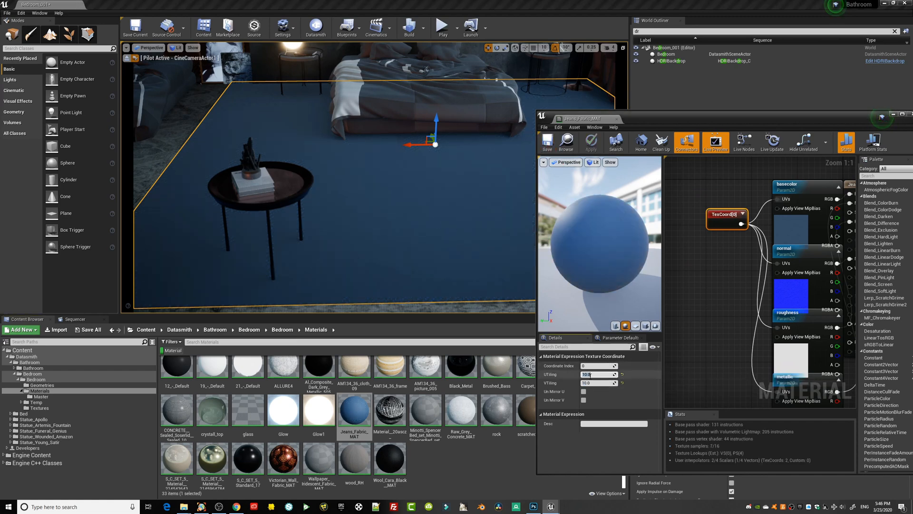
pyautogui.write('4')
pyautogui.press('Tab')
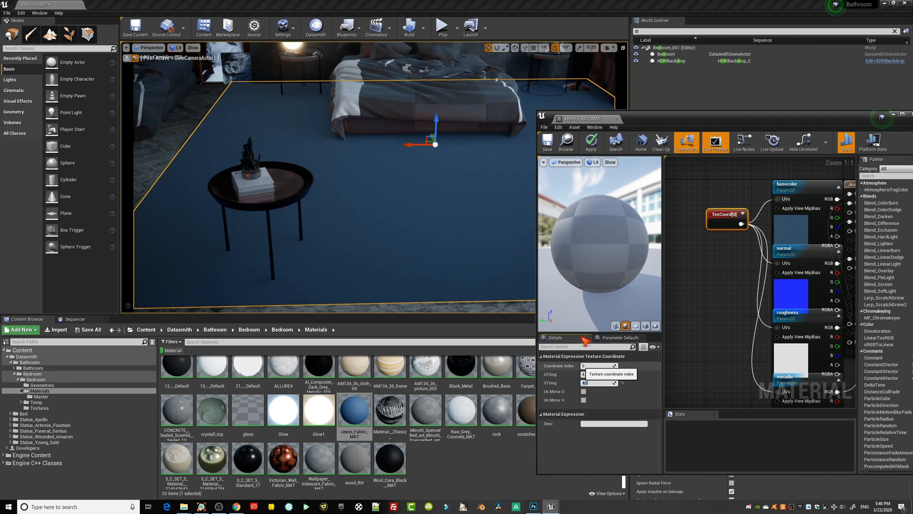
pyautogui.click(548, 145)
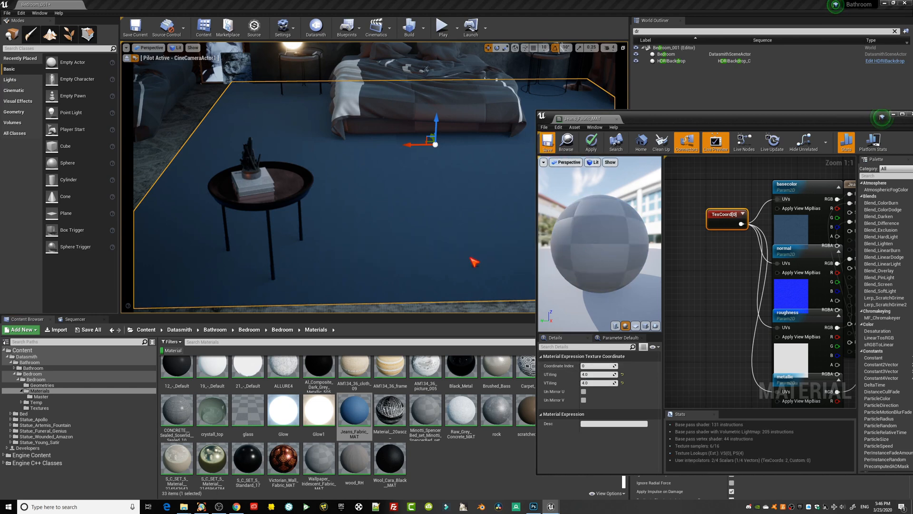
pyautogui.moveTo(426, 226); pyautogui.dragTo(426, 247, button='right')
pyautogui.moveTo(426, 226); pyautogui.dragTo(428, 207)
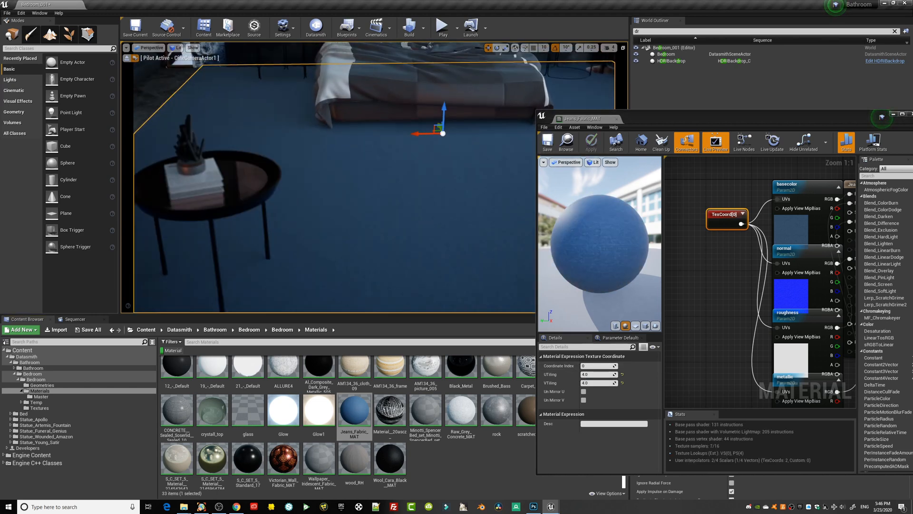
pyautogui.moveTo(436, 232); pyautogui.dragTo(436, 254, button='right')
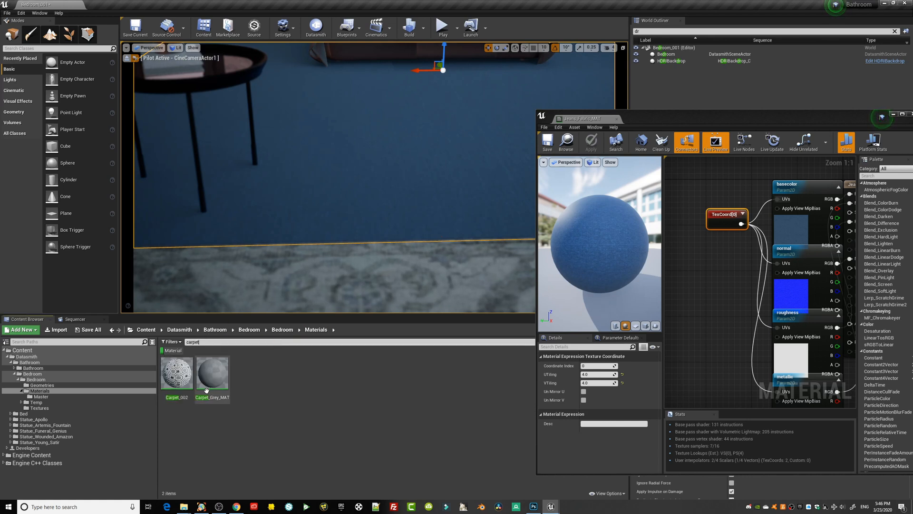
# Open the Carpet_002 material and copy its normal texture sample, FlattenNormal and flatness constant nodes.
pyautogui.doubleClick(177, 373)
pyautogui.moveTo(703, 277); pyautogui.dragTo(827, 217, button='right')
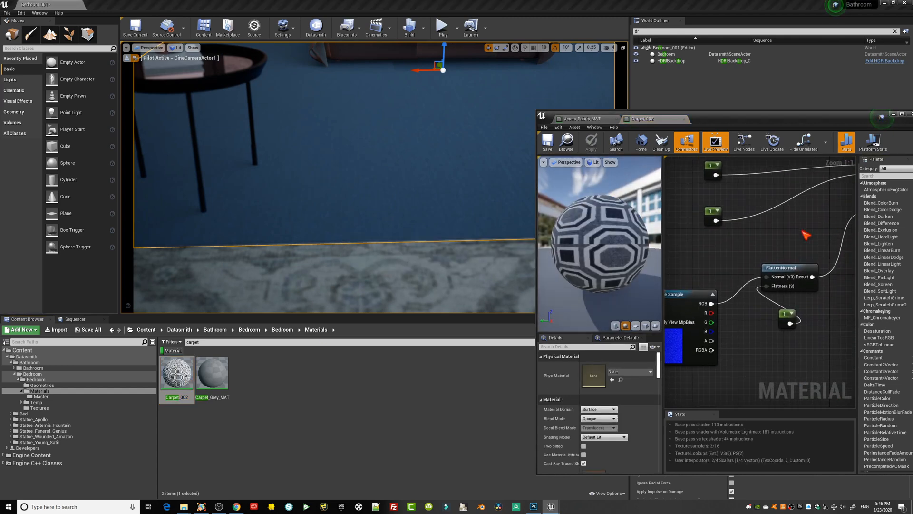
pyautogui.scroll(-2, 808, 230)
pyautogui.moveTo(819, 354); pyautogui.dragTo(718, 266)
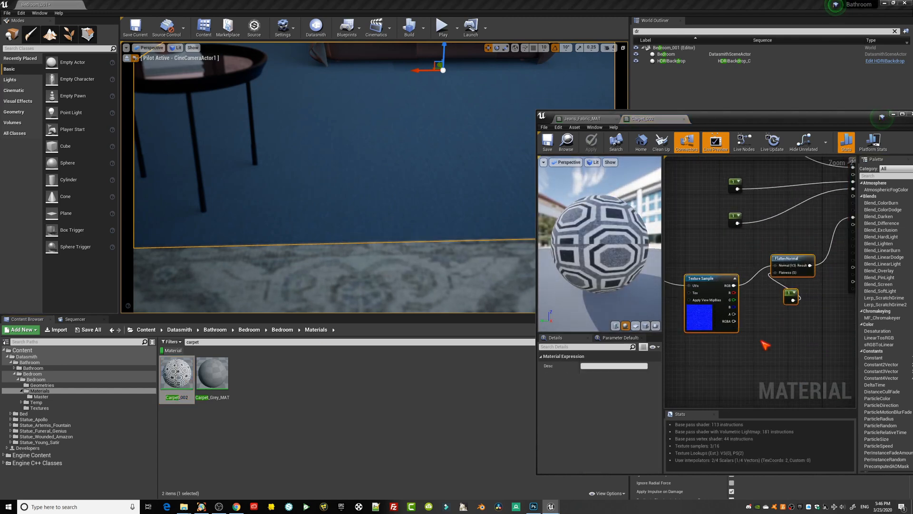
# Spread out the Jeans_Fabric_MAT graph to make room before the output node and paste the copied flatten-normal nodes there.
pyautogui.click(590, 119)
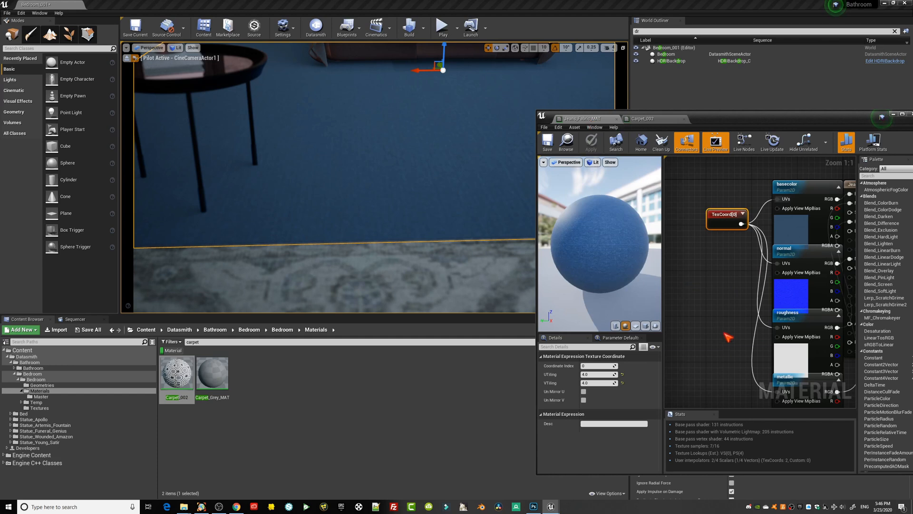
pyautogui.moveTo(806, 188)
pyautogui.mouseDown()
pyautogui.moveTo(729, 172)
pyautogui.moveTo(804, 183)
pyautogui.mouseUp()
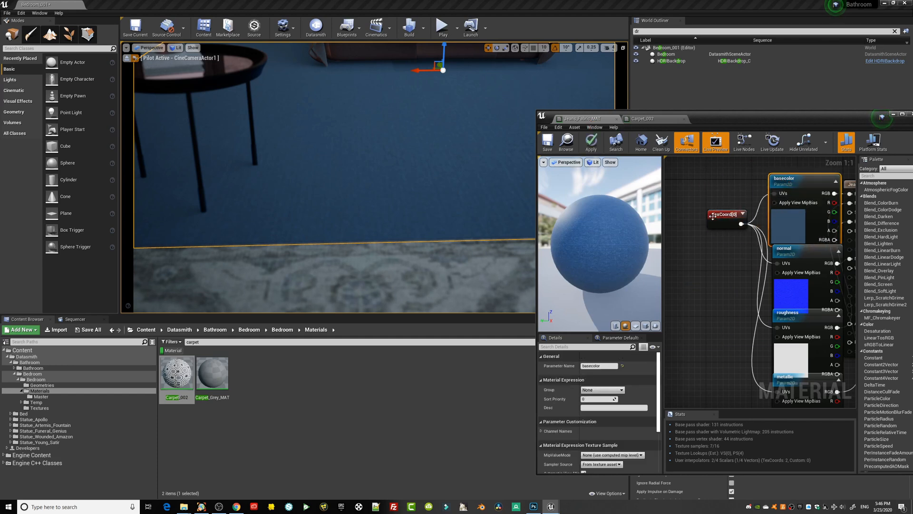
pyautogui.moveTo(714, 215); pyautogui.dragTo(656, 203)
pyautogui.moveTo(761, 122); pyautogui.dragTo(500, 98)
pyautogui.scroll(-4, 496, 310)
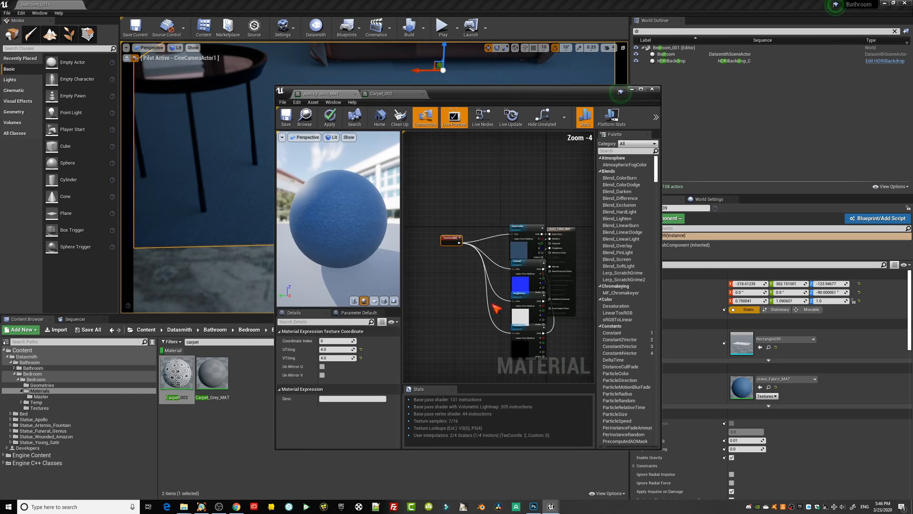
pyautogui.moveTo(557, 231); pyautogui.dragTo(611, 236)
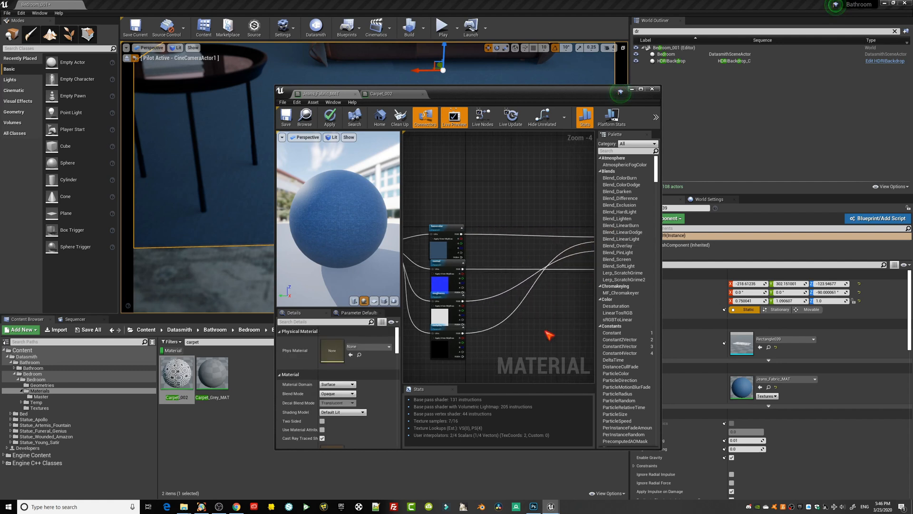
pyautogui.hotkey('ctrl', 'v')
pyautogui.moveTo(550, 313); pyautogui.dragTo(501, 283, button='right')
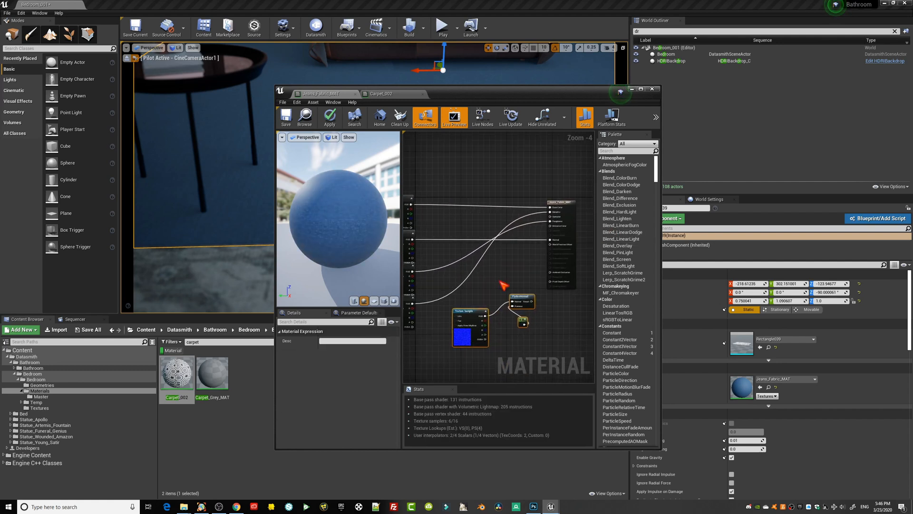
# Route the normal sample through FlattenNormal into Jeans_Fabric_MAT's Normal input and save the material.
pyautogui.moveTo(533, 303); pyautogui.dragTo(551, 240)
pyautogui.moveTo(476, 280); pyautogui.dragTo(545, 273, button='right')
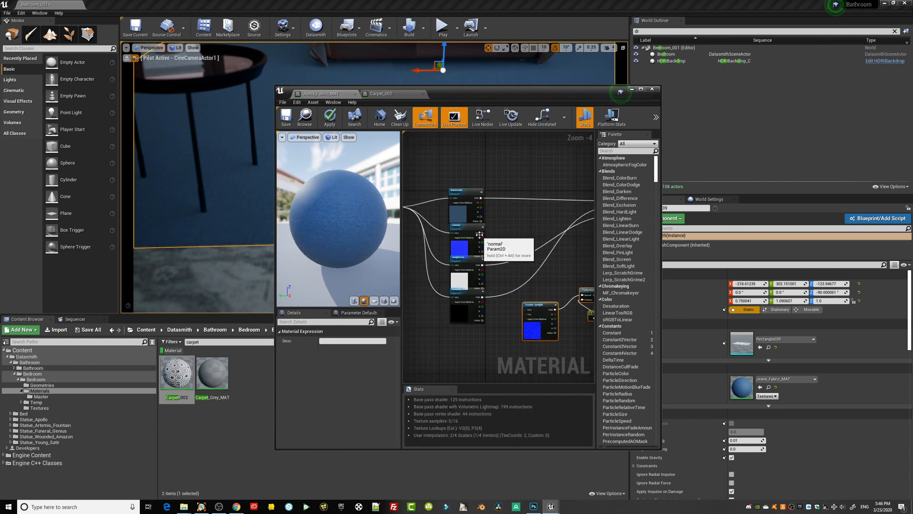
pyautogui.moveTo(486, 235); pyautogui.dragTo(583, 296)
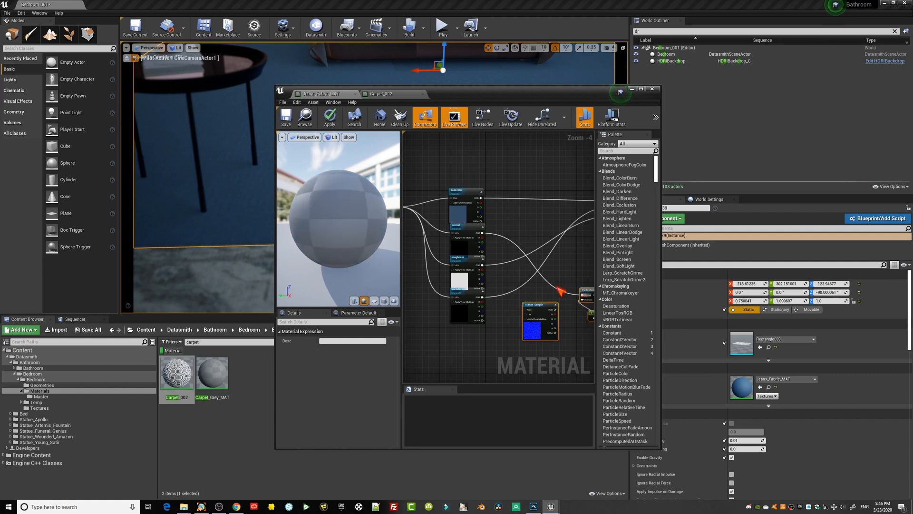
pyautogui.click(286, 121)
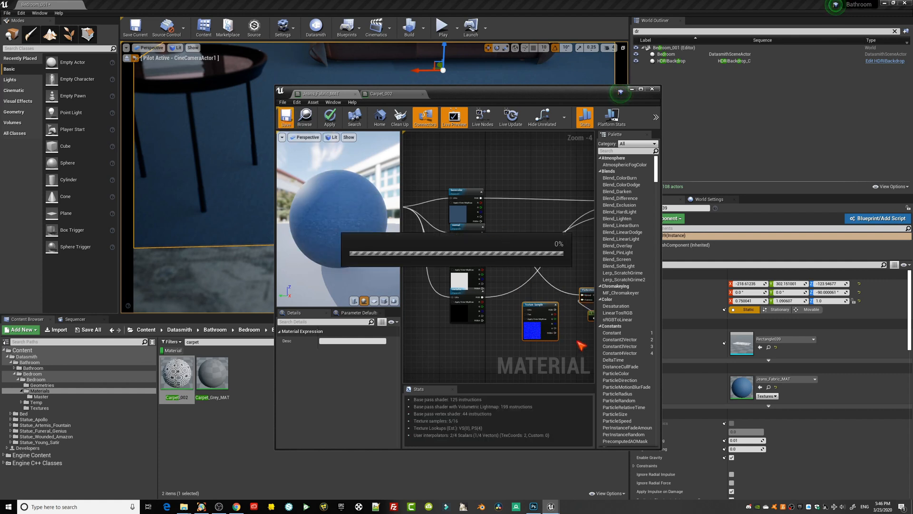
# Set the FlattenNormal flatness constant to 10, save the material and inspect the rug's bump up close.
pyautogui.moveTo(576, 347); pyautogui.dragTo(516, 348, button='right')
pyautogui.click(526, 309)
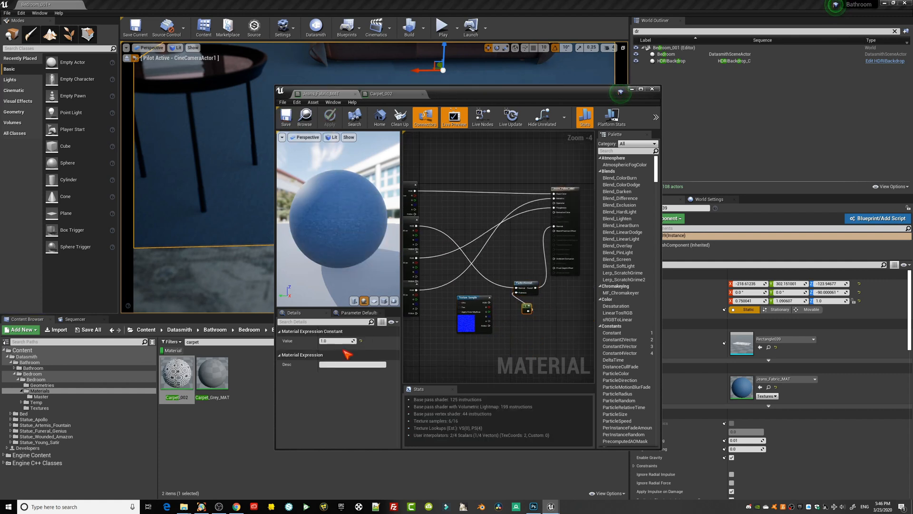
pyautogui.click(335, 341)
pyautogui.write('10')
pyautogui.press('Return')
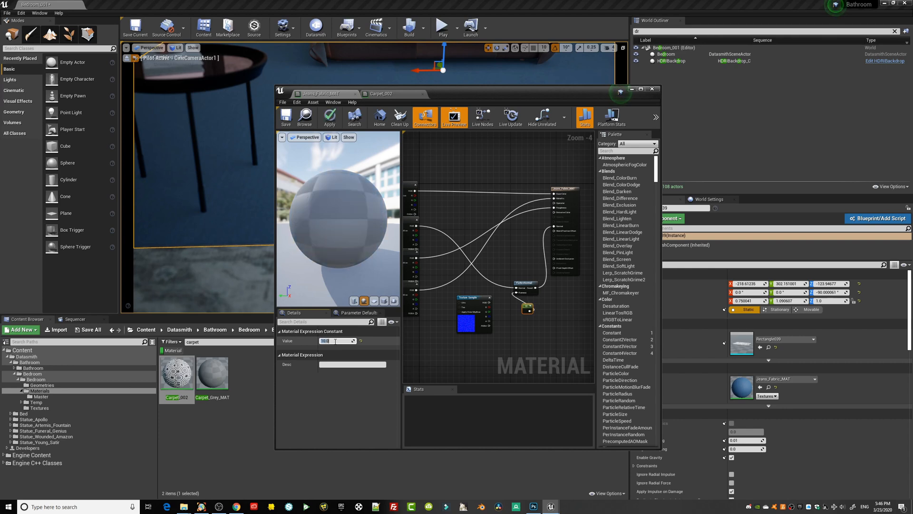
pyautogui.click(291, 123)
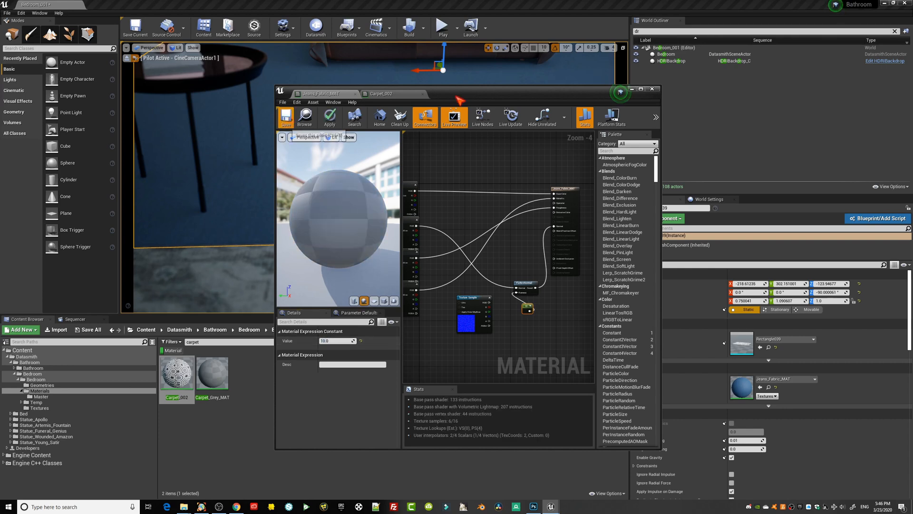
pyautogui.moveTo(466, 90); pyautogui.dragTo(698, 124)
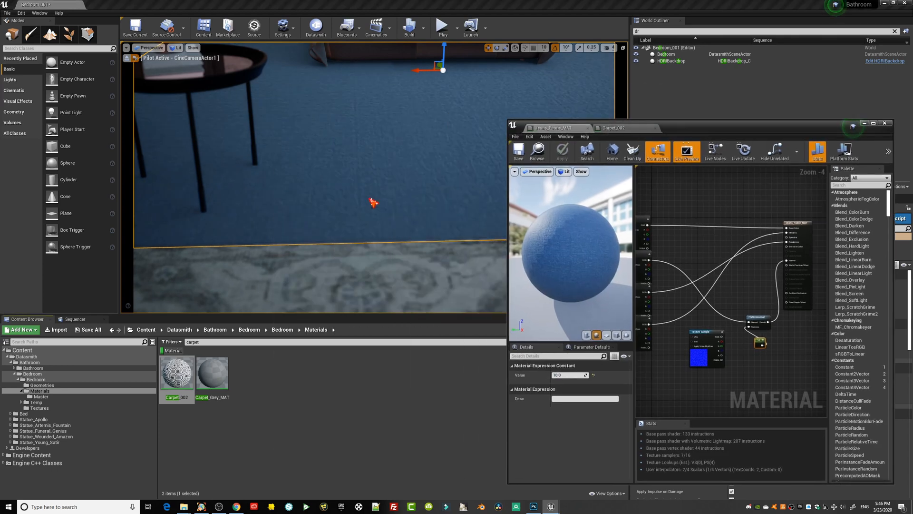
pyautogui.moveTo(372, 200)
pyautogui.mouseDown(button='right')
pyautogui.moveTo(376, 243)
pyautogui.moveTo(387, 190)
pyautogui.moveTo(386, 207)
pyautogui.mouseUp(button='right')
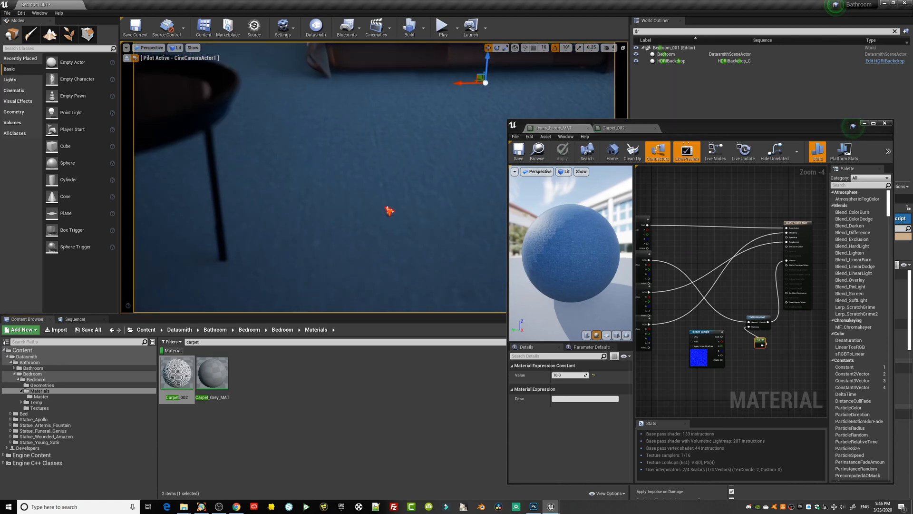
# Tune CineCameraActor1's Exposure Compensation to about 10.84 in the sequence while checking the rug and room brightness.
pyautogui.click(76, 320)
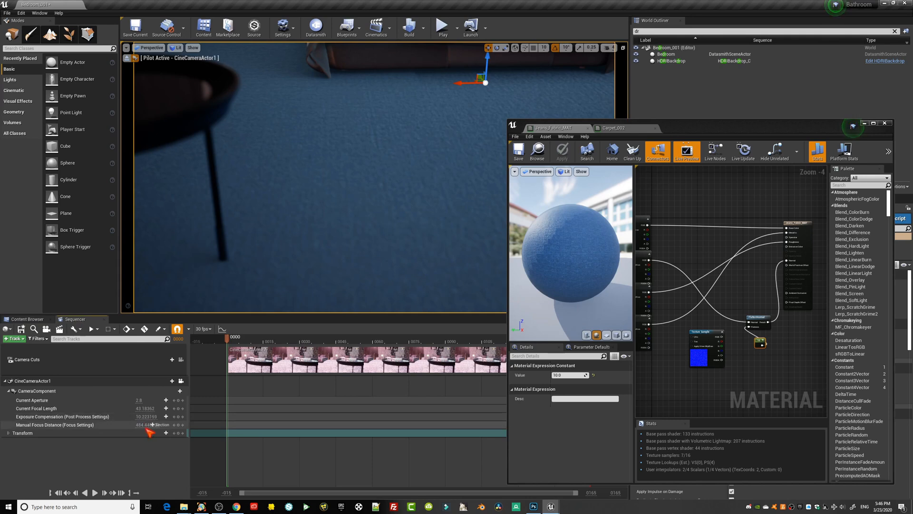
pyautogui.moveTo(257, 210); pyautogui.dragTo(254, 188, button='right')
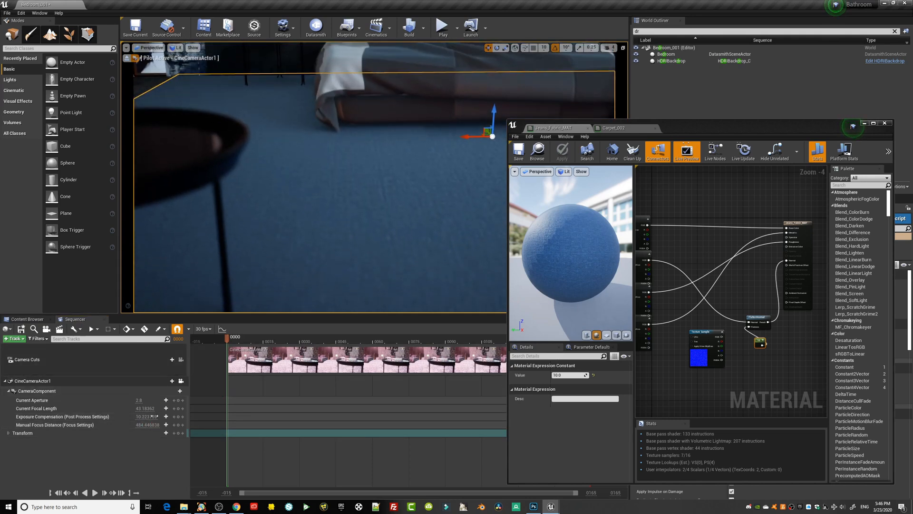
pyautogui.moveTo(142, 417)
pyautogui.mouseDown()
pyautogui.moveTo(129, 418)
pyautogui.moveTo(161, 418)
pyautogui.moveTo(151, 416)
pyautogui.mouseUp()
pyautogui.moveTo(695, 127); pyautogui.dragTo(800, 104)
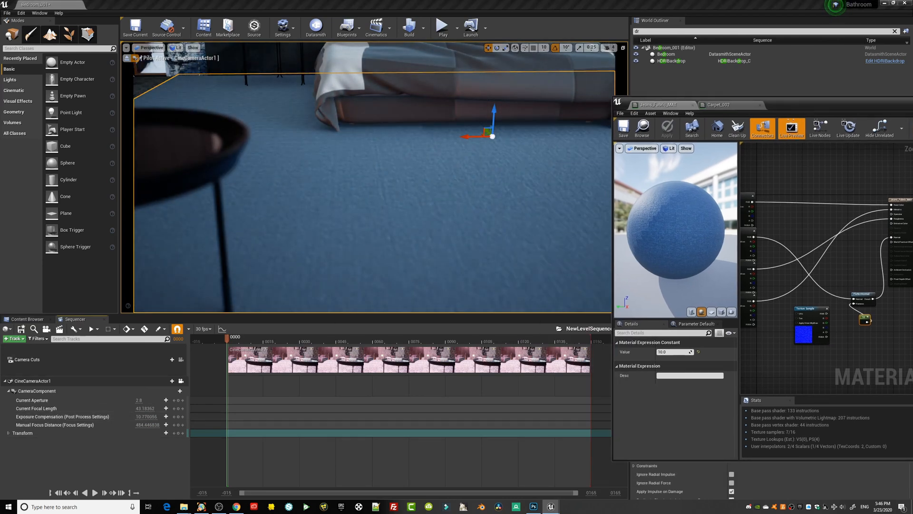
pyautogui.moveTo(408, 192)
pyautogui.mouseDown()
pyautogui.moveTo(408, 200)
pyautogui.moveTo(408, 193)
pyautogui.mouseUp()
pyautogui.moveTo(408, 192); pyautogui.dragTo(431, 162, button='right')
pyautogui.moveTo(389, 258); pyautogui.dragTo(428, 257, button='right')
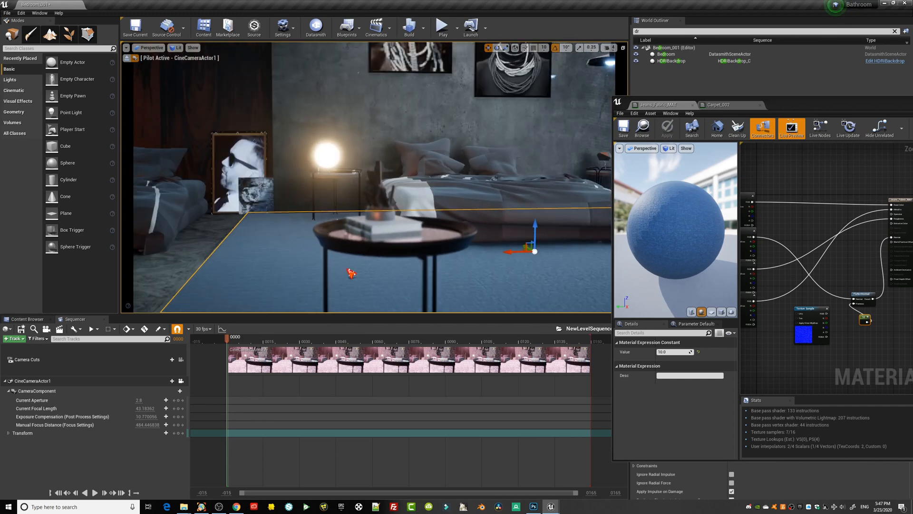
pyautogui.moveTo(348, 267); pyautogui.dragTo(309, 263, button='middle')
pyautogui.moveTo(146, 416)
pyautogui.mouseDown()
pyautogui.moveTo(131, 416)
pyautogui.moveTo(153, 416)
pyautogui.mouseUp()
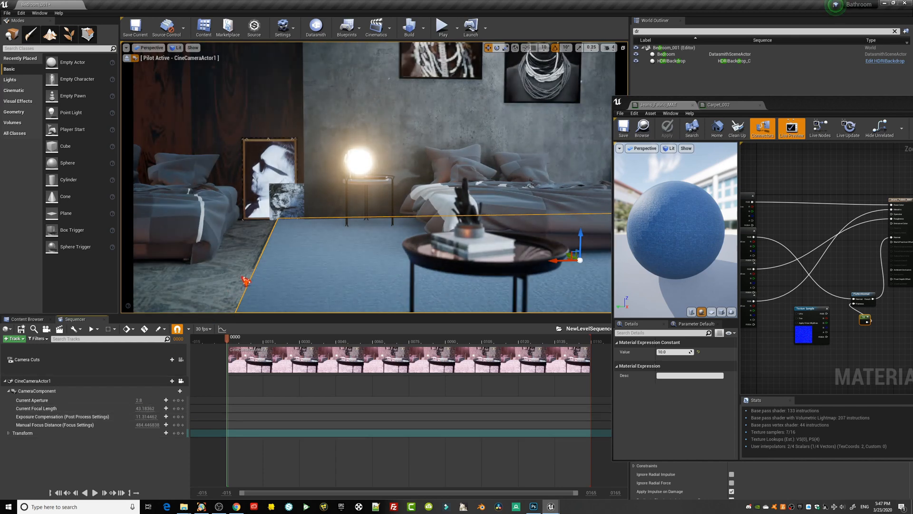
pyautogui.moveTo(390, 257); pyautogui.dragTo(338, 259, button='right')
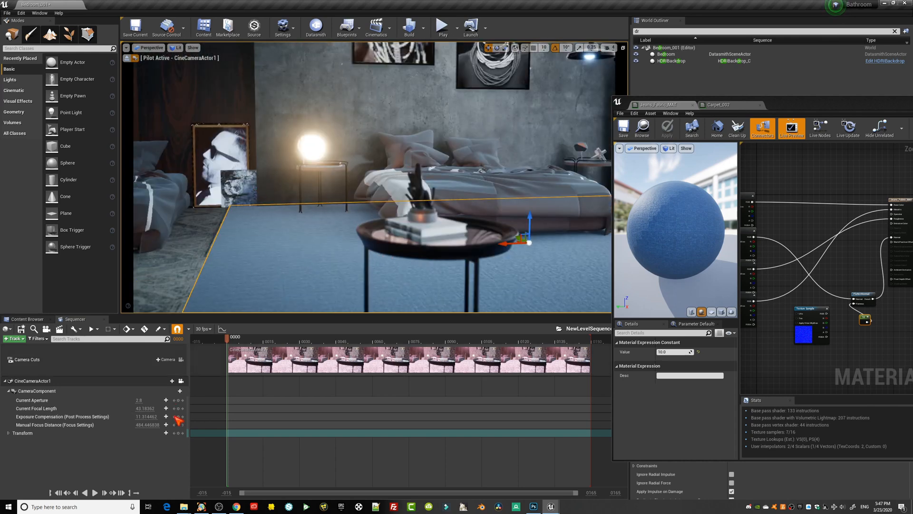
pyautogui.moveTo(143, 417)
pyautogui.mouseDown()
pyautogui.moveTo(119, 417)
pyautogui.moveTo(135, 418)
pyautogui.mouseUp()
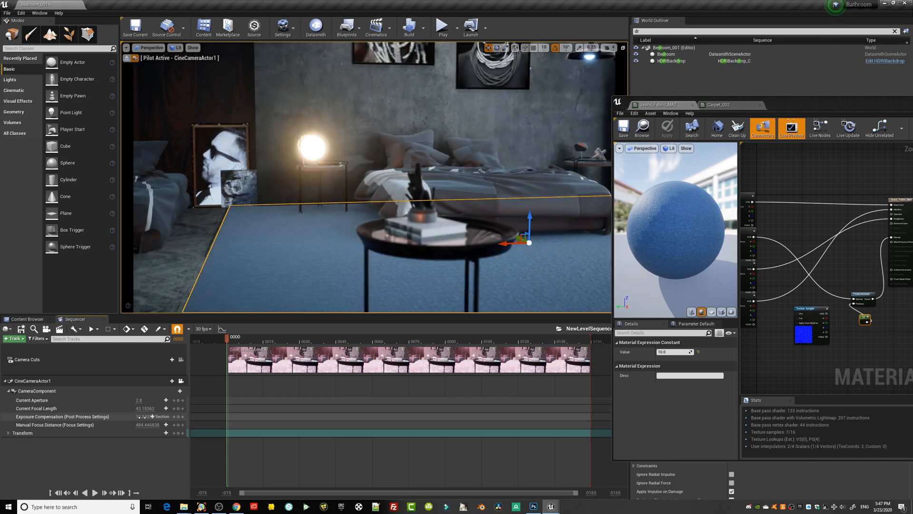
# Examine the blue rug and both beds from several viewpoints around the room.
pyautogui.moveTo(269, 221); pyautogui.dragTo(276, 220, button='right')
pyautogui.press('d')
pyautogui.moveTo(461, 244)
pyautogui.mouseDown(button='right')
pyautogui.moveTo(440, 244)
pyautogui.moveTo(461, 244)
pyautogui.mouseUp(button='right')
pyautogui.press('s')
pyautogui.press('w')
pyautogui.moveTo(374, 177); pyautogui.dragTo(366, 205, button='right')
pyautogui.moveTo(495, 248); pyautogui.dragTo(501, 296)
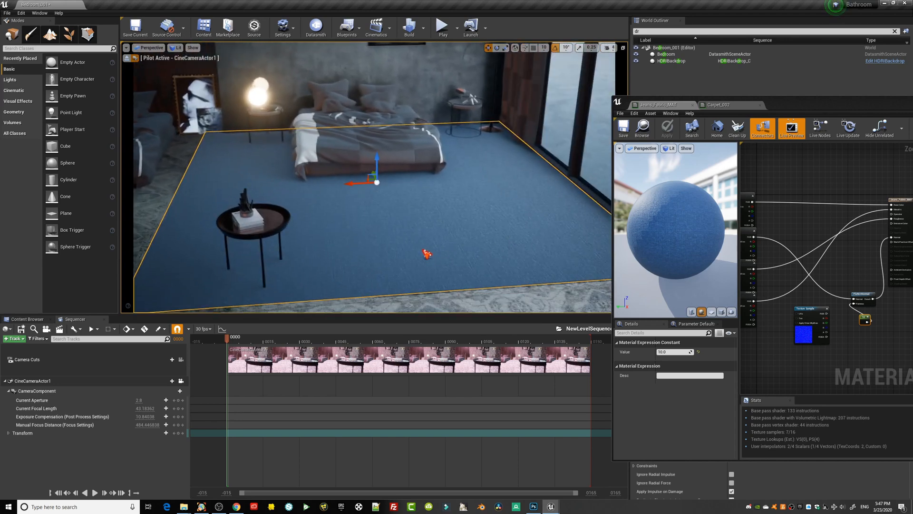
pyautogui.moveTo(422, 234); pyautogui.dragTo(471, 181, button='right')
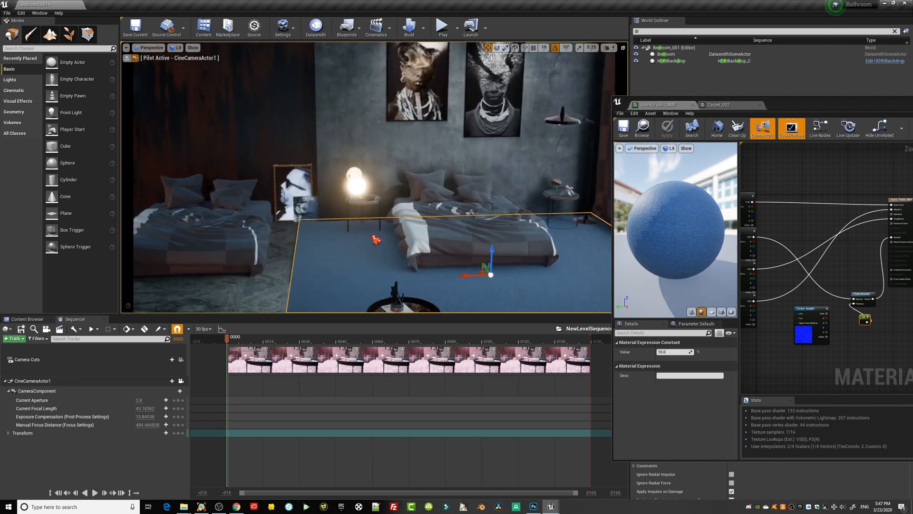
pyautogui.moveTo(374, 238); pyautogui.dragTo(345, 238)
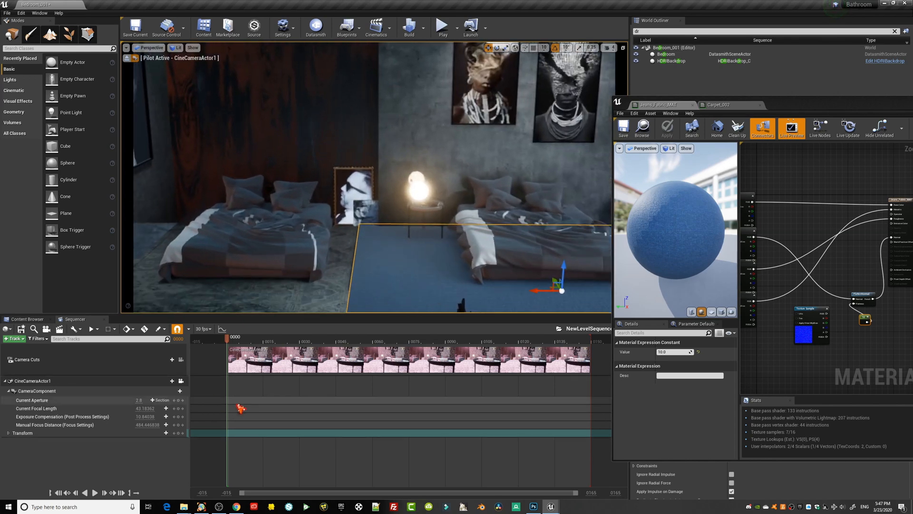
pyautogui.click(291, 261)
pyautogui.moveTo(431, 267); pyautogui.dragTo(451, 282, button='right')
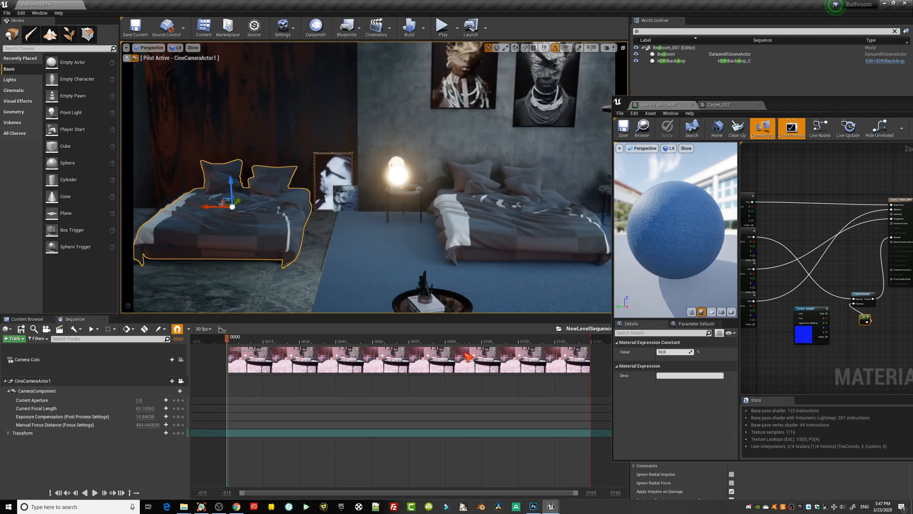
# Switch to the browser and review the Behance interior reference and the Bed HD model on Sketchfab.
pyautogui.click(237, 506)
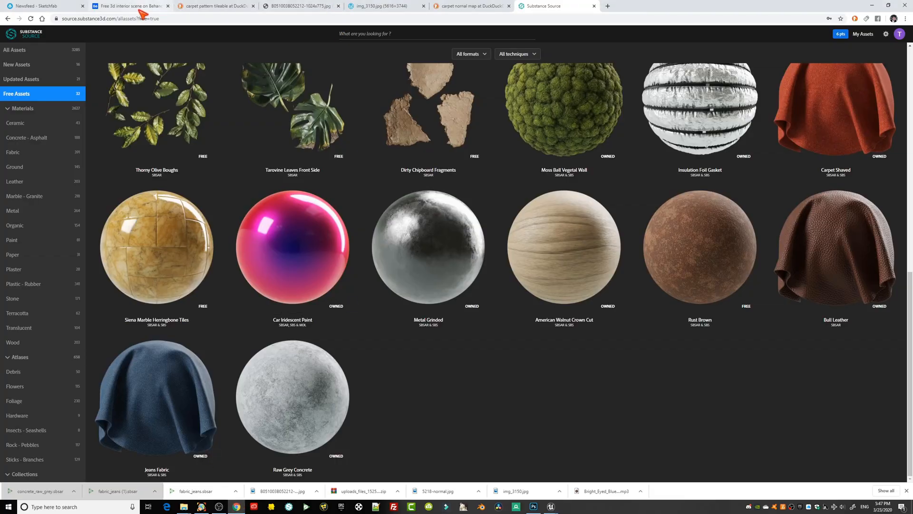
pyautogui.click(134, 6)
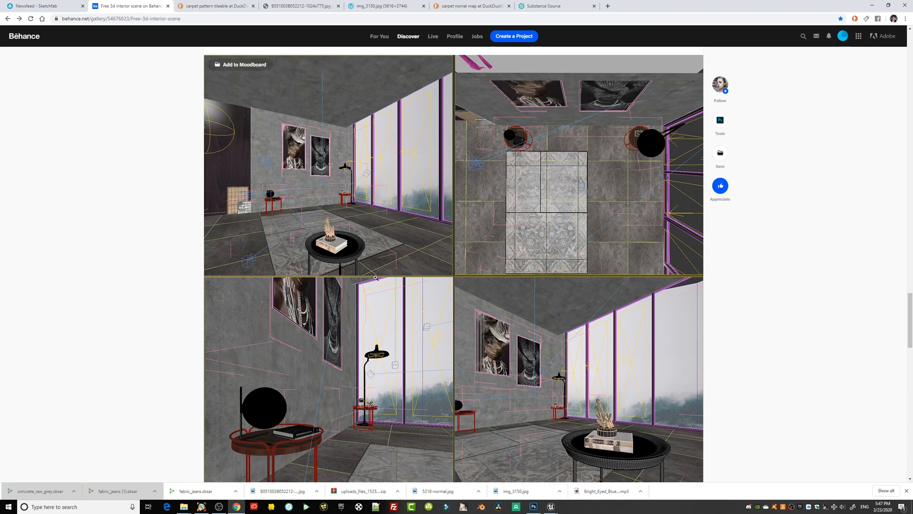
pyautogui.click(31, 7)
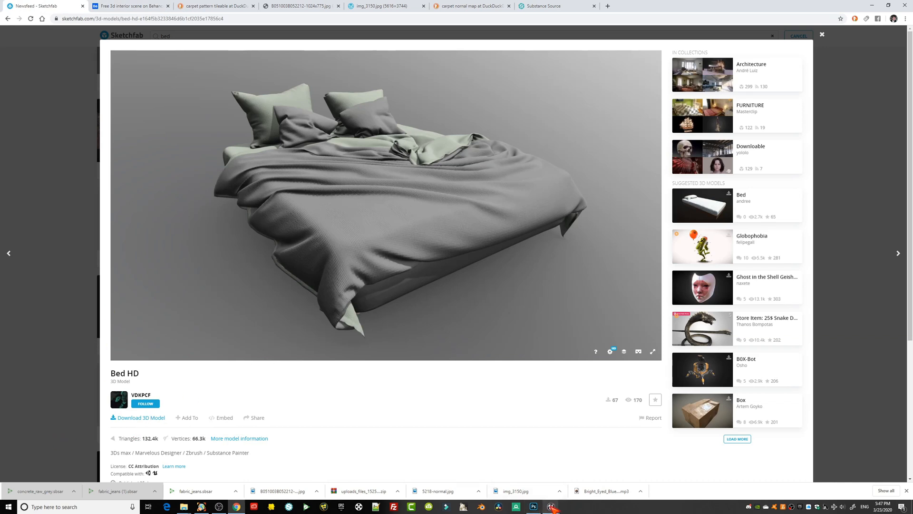
pyautogui.moveTo(550, 506)
pyautogui.click(549, 471)
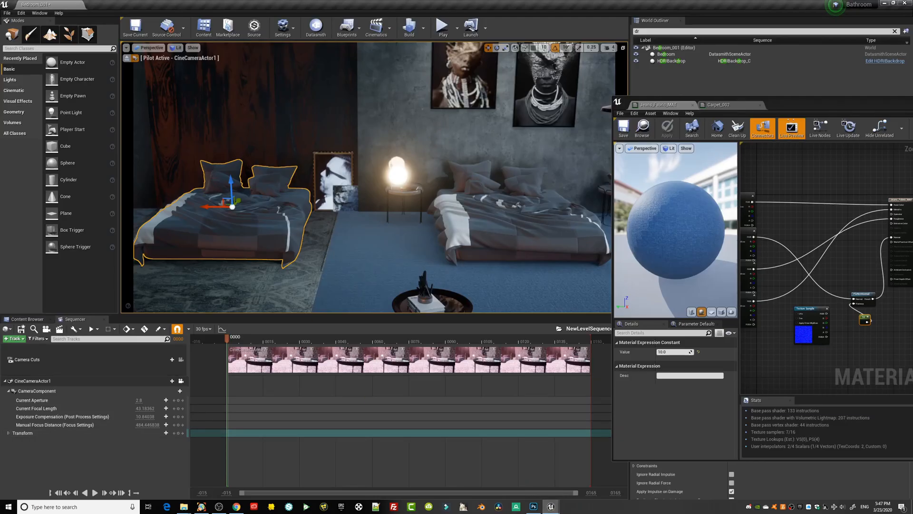
# Apply the Carpet_002 material to the bed standing on the blue rug between the two side tables.
pyautogui.moveTo(465, 263); pyautogui.dragTo(437, 252, button='right')
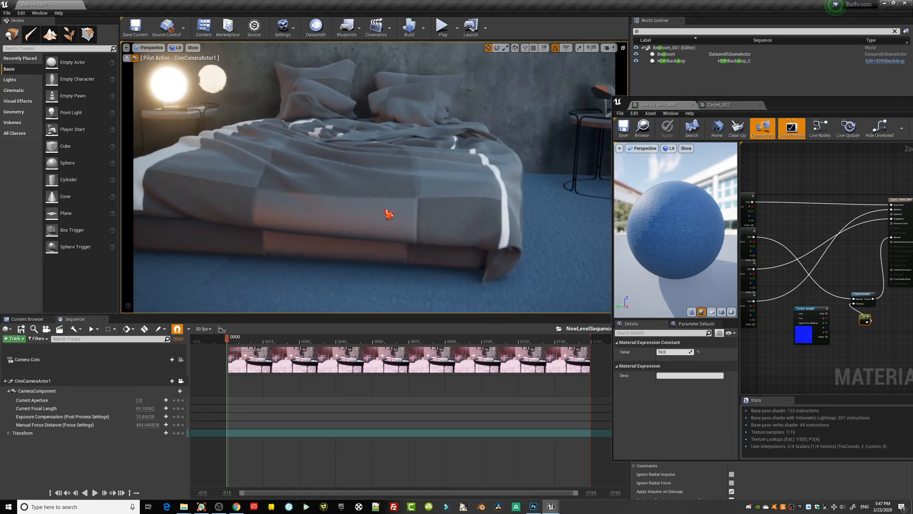
pyautogui.moveTo(389, 214); pyautogui.dragTo(401, 227, button='right')
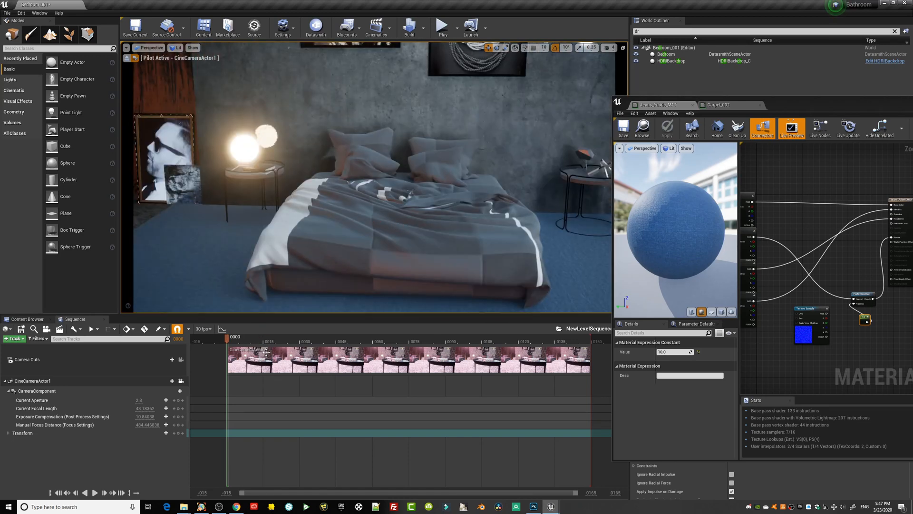
pyautogui.click(27, 319)
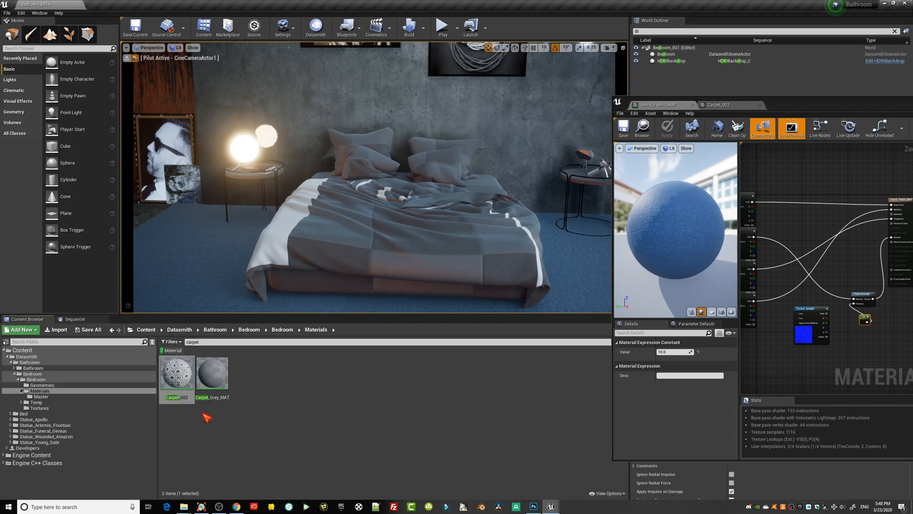
pyautogui.moveTo(177, 374); pyautogui.dragTo(381, 238)
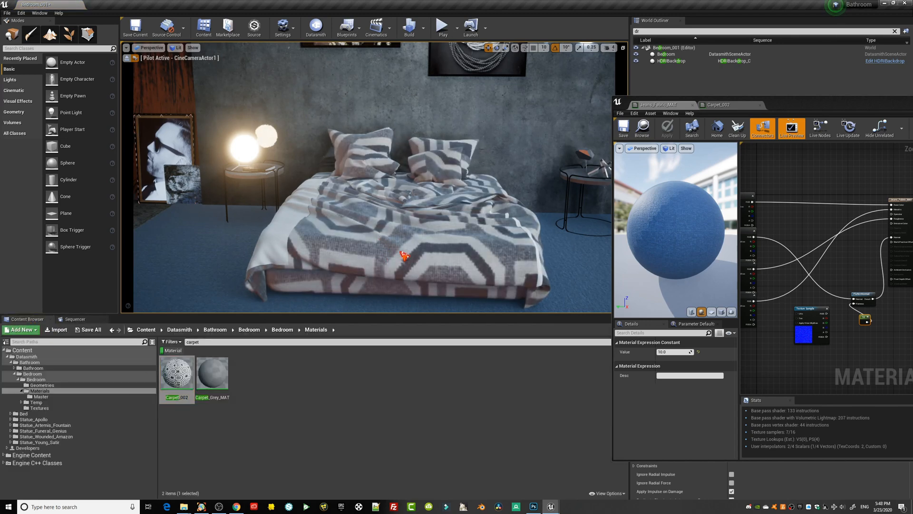
pyautogui.moveTo(815, 103); pyautogui.dragTo(566, 137)
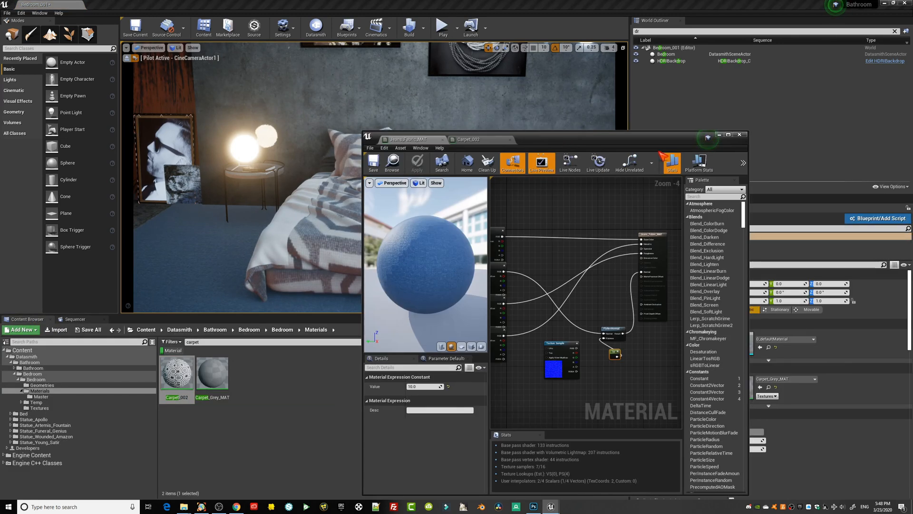
# Set the Carpet_002 material's texture coordinate U and V tiling to 4 and save the material.
pyautogui.click(719, 135)
pyautogui.doubleClick(176, 374)
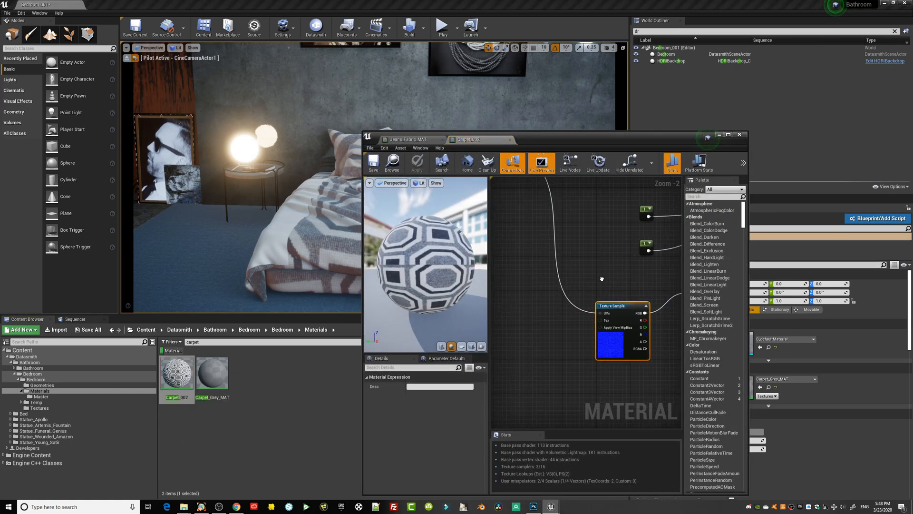
pyautogui.scroll(-2, 602, 278)
pyautogui.scroll(-1, 564, 259)
pyautogui.click(532, 243)
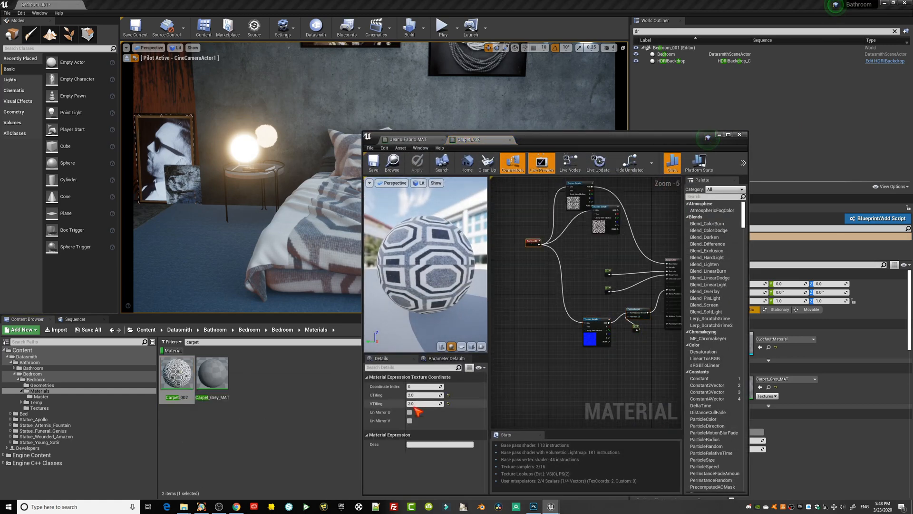
pyautogui.click(420, 394)
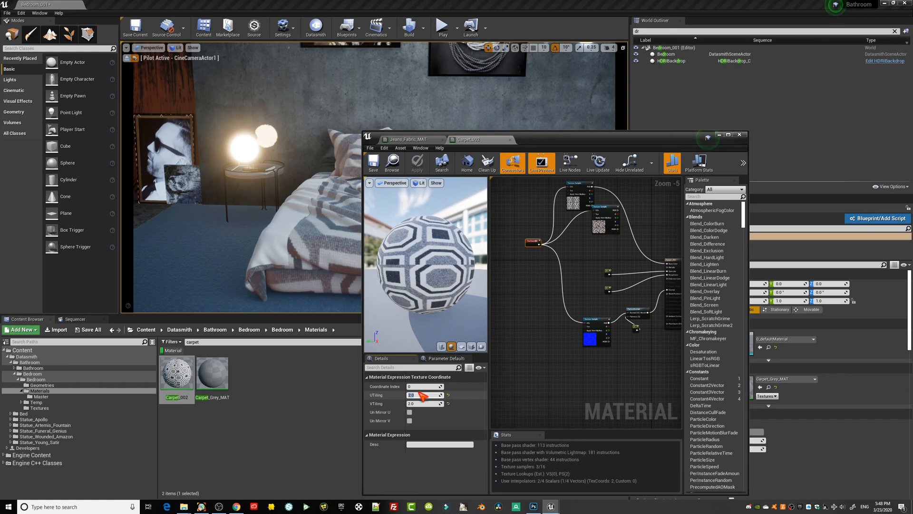
pyautogui.write('4')
pyautogui.press('Tab')
pyautogui.write('4')
pyautogui.press('Return')
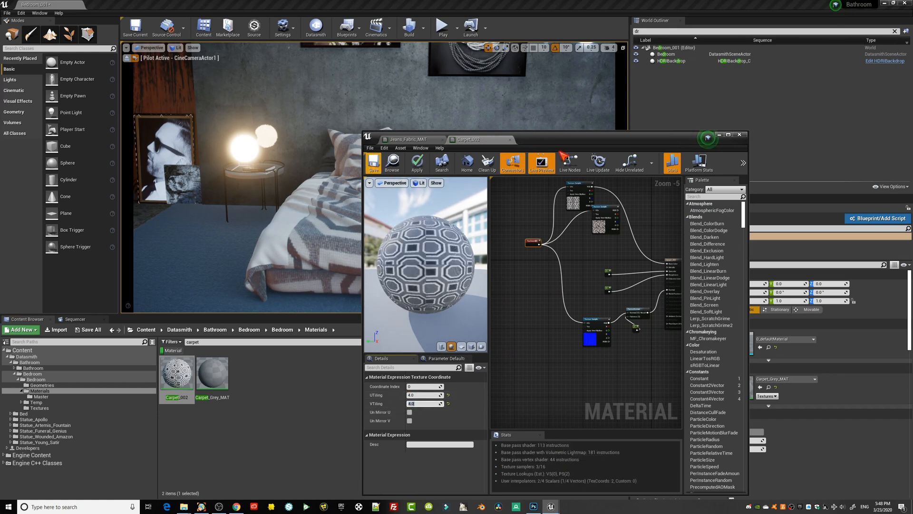
pyautogui.hotkey('ctrl', 's')
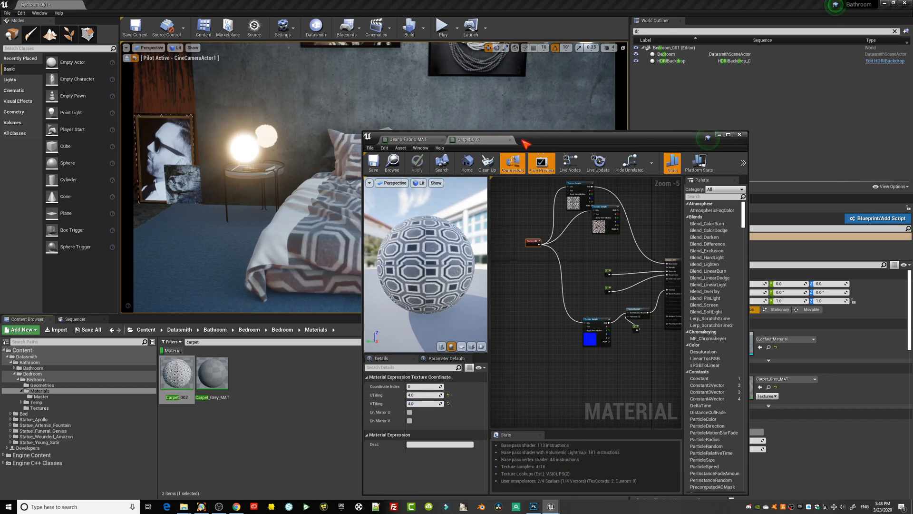
# Examine the patterned bedding, the neighbouring bed and the leaning portrait from several viewpoints with the material editor moved aside.
pyautogui.moveTo(523, 141); pyautogui.dragTo(766, 135)
pyautogui.moveTo(408, 214); pyautogui.dragTo(443, 222, button='right')
pyautogui.press('s')
pyautogui.press('w')
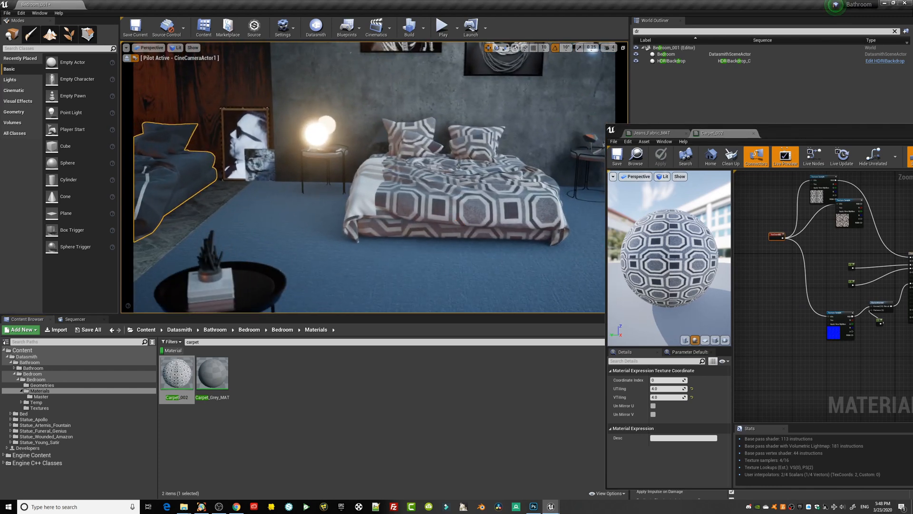
pyautogui.moveTo(442, 256); pyautogui.dragTo(485, 230, button='right')
pyautogui.press('s')
pyautogui.press('w')
pyautogui.press('s')
pyautogui.press('w')
pyautogui.click(365, 220)
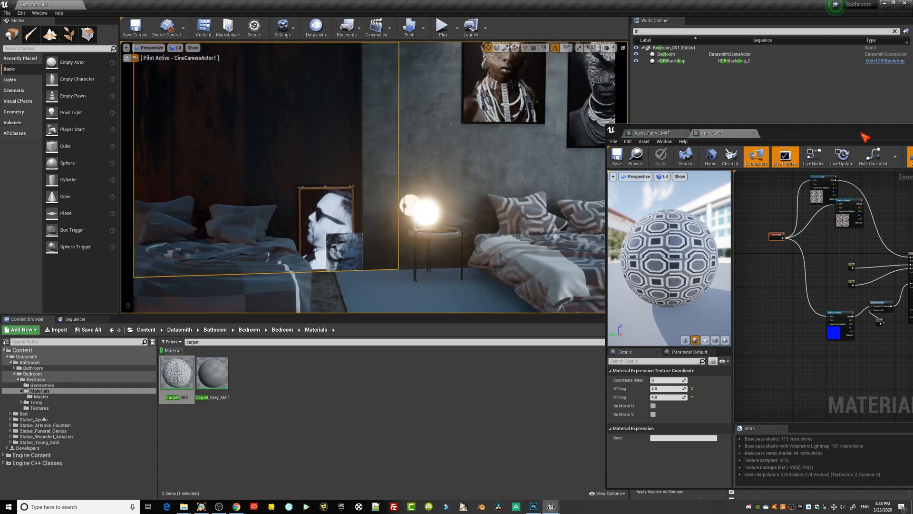
pyautogui.moveTo(862, 133); pyautogui.dragTo(745, 382)
pyautogui.moveTo(468, 290); pyautogui.dragTo(421, 267, button='right')
pyautogui.press('w')
# Locate the leaning portrait's image material and apply it to the wall picture nearest the black floor lamp.
pyautogui.click(423, 234)
pyautogui.moveTo(423, 234); pyautogui.dragTo(570, 245, button='right')
pyautogui.press('s')
pyautogui.moveTo(711, 389); pyautogui.dragTo(543, 225)
pyautogui.click(705, 219)
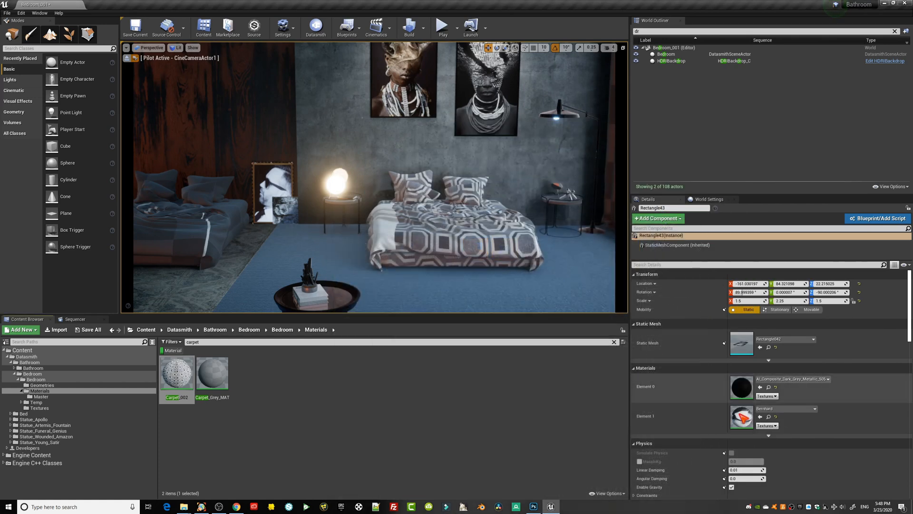
pyautogui.click(769, 417)
pyautogui.moveTo(390, 374); pyautogui.dragTo(488, 97)
# Shorten the portrait on the wall to a Y scale of about 1.14 and raise it to about Z 34.45.
pyautogui.moveTo(476, 195)
pyautogui.mouseDown(button='right')
pyautogui.moveTo(505, 174)
pyautogui.moveTo(470, 196)
pyautogui.mouseUp(button='right')
pyautogui.press('w')
pyautogui.click(468, 199)
pyautogui.press('e')
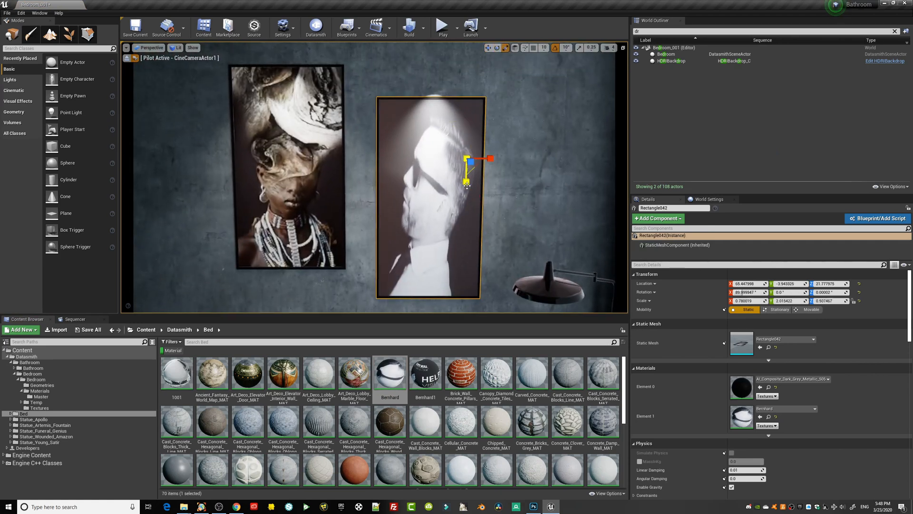
pyautogui.moveTo(467, 185); pyautogui.dragTo(467, 181)
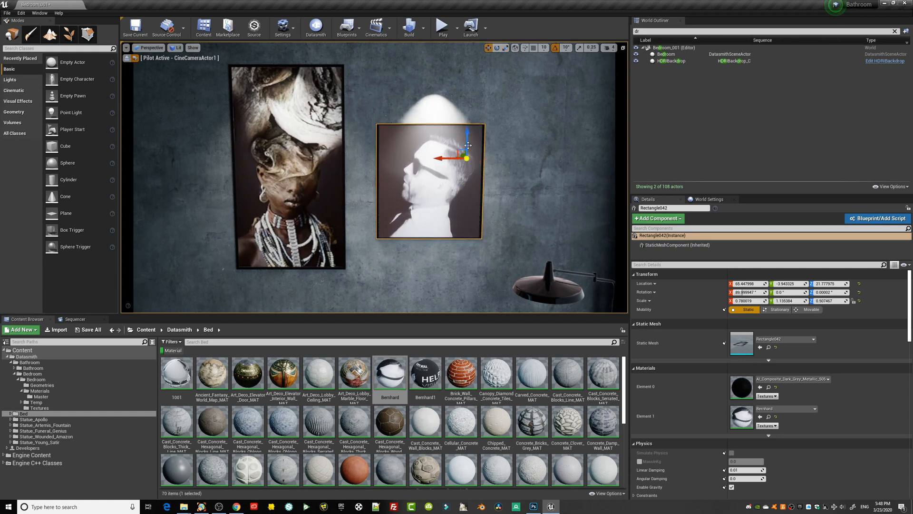
pyautogui.moveTo(468, 123); pyautogui.dragTo(469, 95)
pyautogui.scroll(-6, 463, 212)
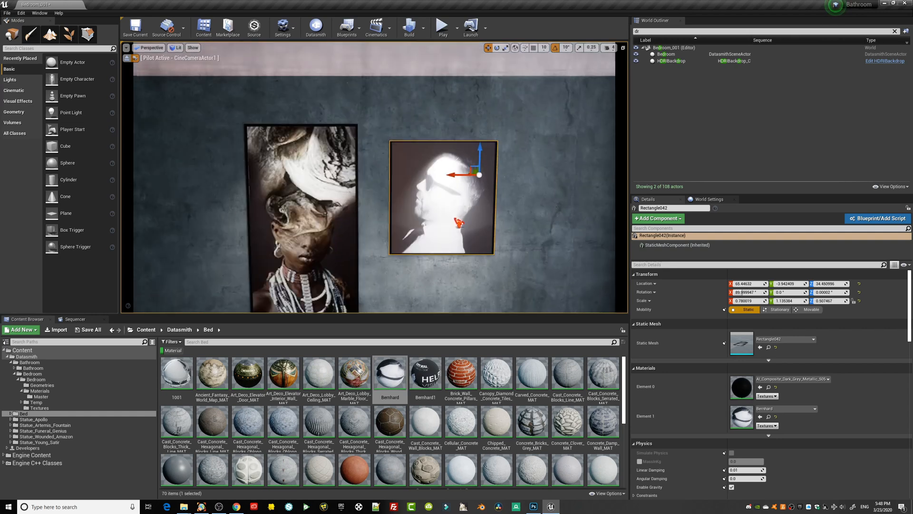
# Reposition the spotlight above the shortened portrait to about X -276, Y 494, Z 172.
pyautogui.moveTo(410, 220); pyautogui.dragTo(350, 229, button='right')
pyautogui.click(349, 119)
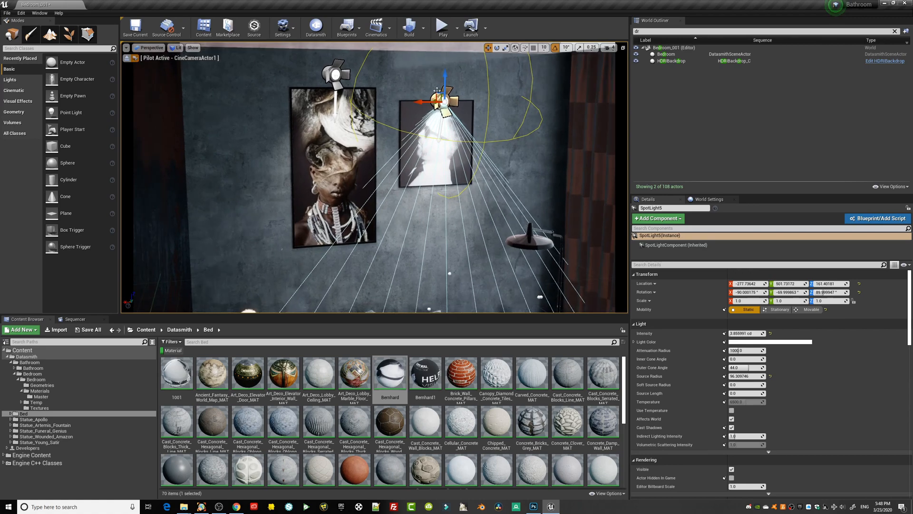
pyautogui.moveTo(443, 81)
pyautogui.mouseDown()
pyautogui.moveTo(442, 53)
pyautogui.moveTo(443, 70)
pyautogui.mouseUp()
pyautogui.moveTo(442, 72)
pyautogui.mouseDown(button='right')
pyautogui.moveTo(495, 88)
pyautogui.moveTo(461, 72)
pyautogui.moveTo(434, 74)
pyautogui.mouseUp(button='right')
pyautogui.press('s')
pyautogui.press('w')
pyautogui.moveTo(350, 98)
pyautogui.mouseDown()
pyautogui.moveTo(364, 96)
pyautogui.moveTo(346, 98)
pyautogui.mouseUp()
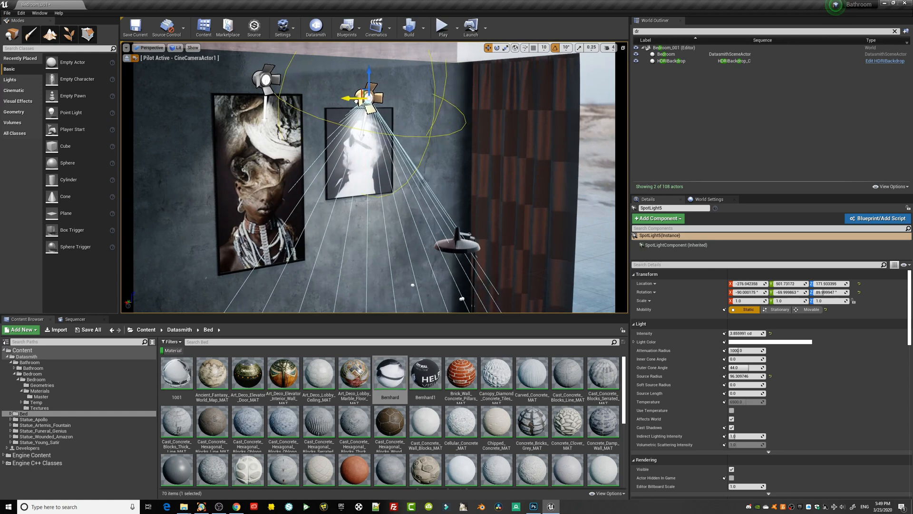
pyautogui.moveTo(381, 143); pyautogui.dragTo(306, 141, button='right')
pyautogui.press('s')
pyautogui.press('w')
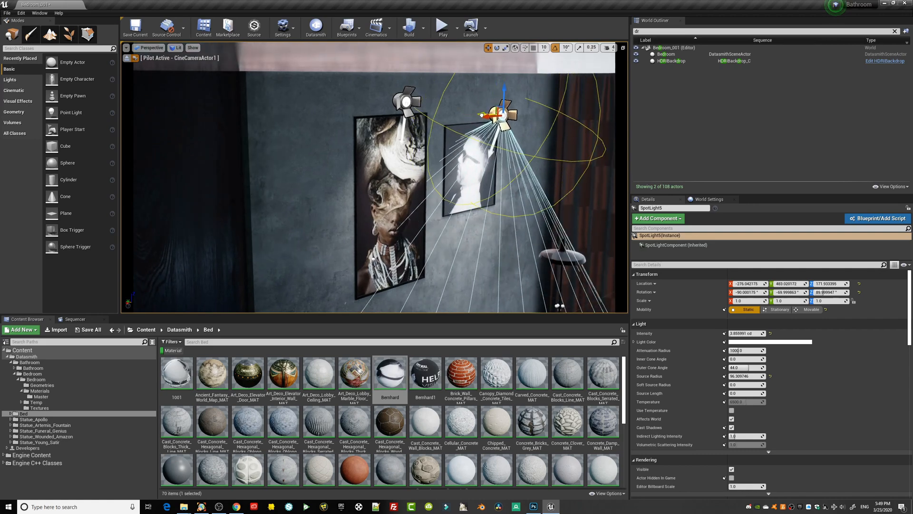
pyautogui.moveTo(469, 126); pyautogui.dragTo(454, 143, button='right')
# Examine the wall pictures, patterned bed, blue rug and lighting around the room with the editor icons hidden.
pyautogui.press('d')
pyautogui.press('s')
pyautogui.moveTo(443, 180); pyautogui.dragTo(414, 233, button='right')
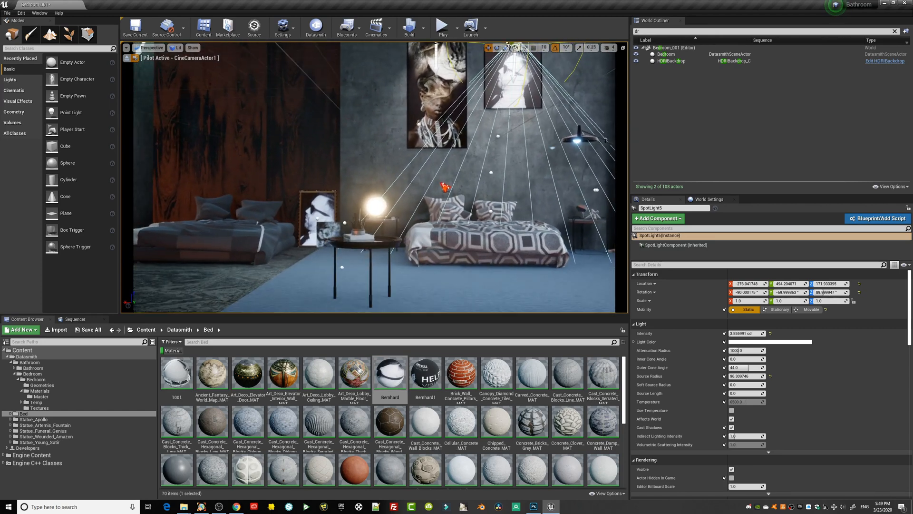
pyautogui.press('s')
pyautogui.moveTo(469, 202); pyautogui.dragTo(491, 217, button='right')
pyautogui.press('a')
pyautogui.press('g')
pyautogui.press('d')
pyautogui.press('a')
pyautogui.press('d')
pyautogui.press('w')
pyautogui.press('w')
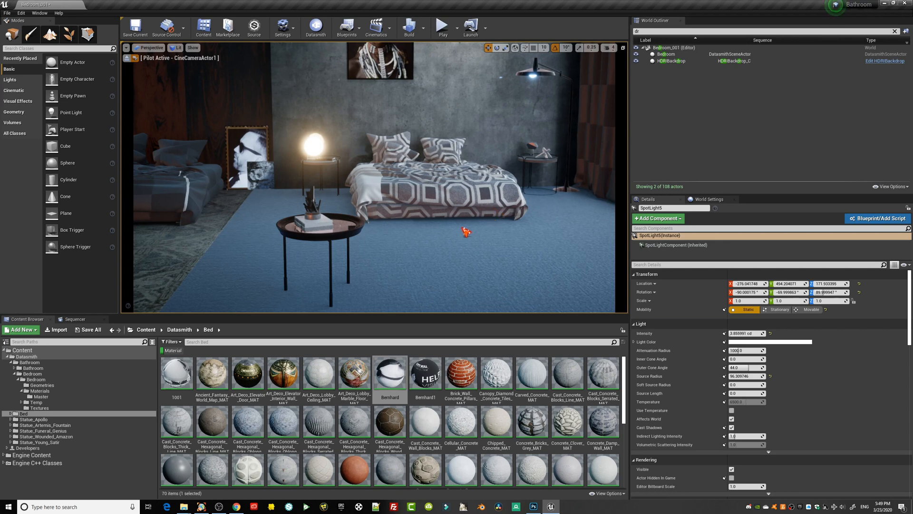
pyautogui.press('d')
pyautogui.moveTo(461, 251)
pyautogui.mouseDown(button='right')
pyautogui.moveTo(487, 242)
pyautogui.moveTo(465, 245)
pyautogui.mouseUp(button='right')
pyautogui.press('w')
# Search the whole Content folder for glow materials and apply one to the black floor lamp's shade.
pyautogui.click(233, 177)
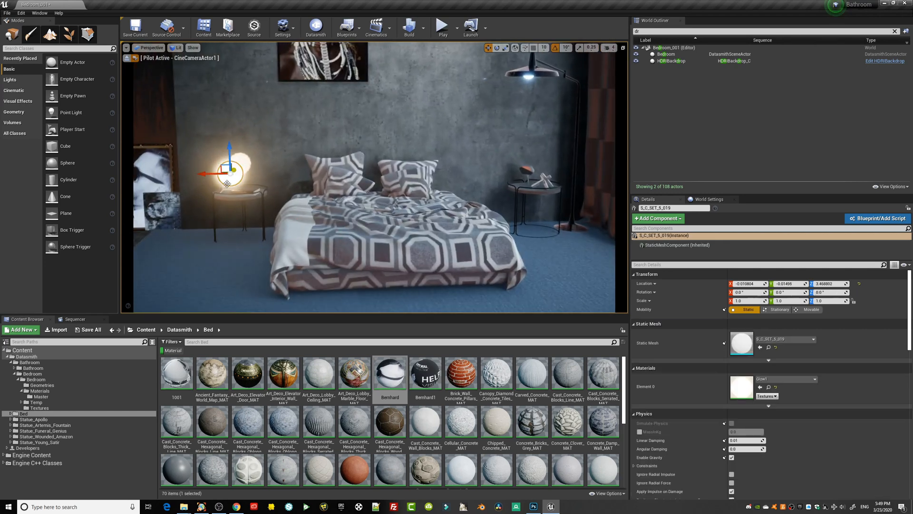
pyautogui.click(769, 348)
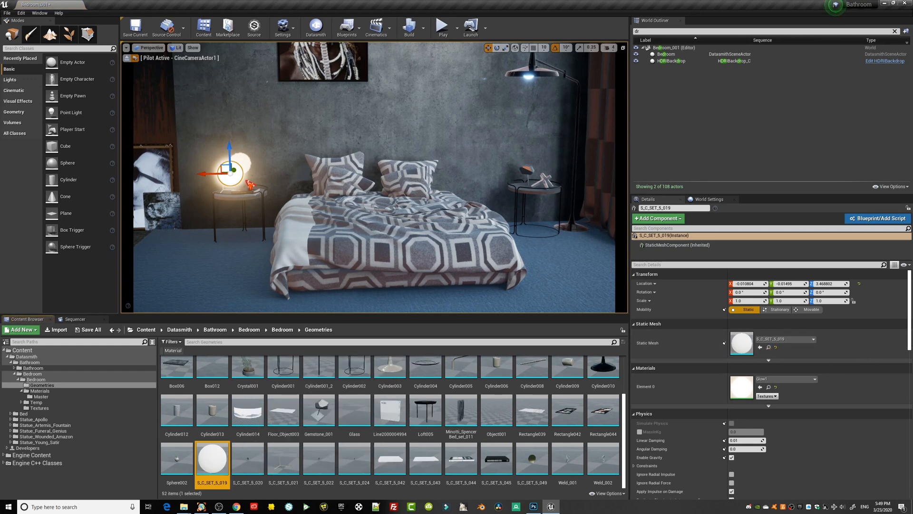
pyautogui.press('a')
pyautogui.moveTo(329, 251)
pyautogui.mouseDown(button='right')
pyautogui.moveTo(299, 250)
pyautogui.moveTo(325, 245)
pyautogui.mouseUp(button='right')
pyautogui.press('w')
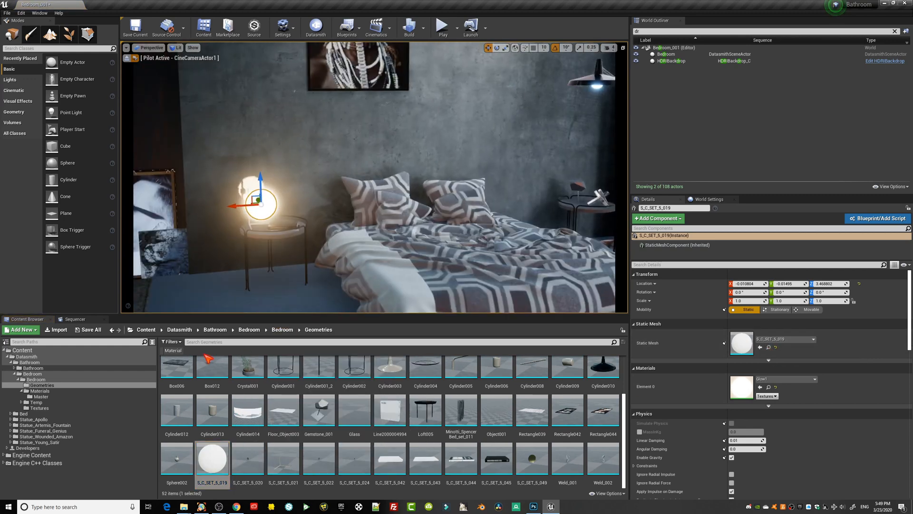
pyautogui.click(173, 352)
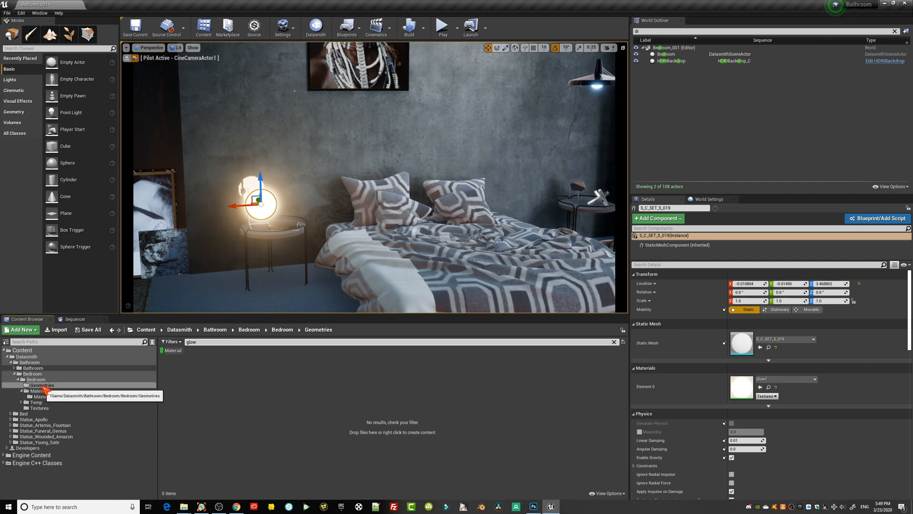
pyautogui.click(22, 350)
pyautogui.moveTo(212, 376); pyautogui.dragTo(600, 91)
# Move the camera back and low so the round coffee table stands in front of the glowing lamp and bed.
pyautogui.moveTo(520, 187); pyautogui.dragTo(468, 194, button='right')
pyautogui.press('s')
pyautogui.press('s')
pyautogui.press('s')
pyautogui.press('w')
pyautogui.press('e')
pyautogui.moveTo(392, 221); pyautogui.dragTo(368, 210, button='right')
# Set CineCameraActor1's Exposure Compensation to about 9.99 and focus on the books at a Manual Focus Distance of about 69.
pyautogui.click(76, 319)
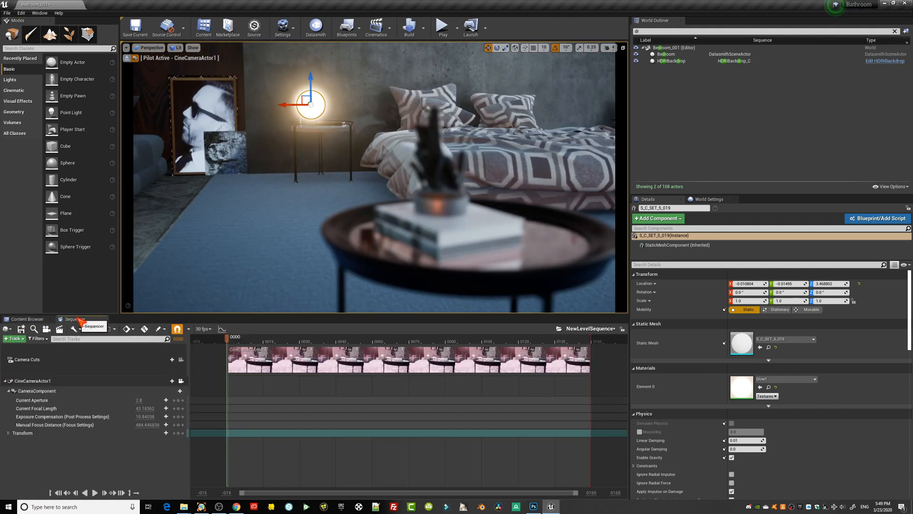
pyautogui.moveTo(142, 416)
pyautogui.mouseDown()
pyautogui.moveTo(128, 416)
pyautogui.moveTo(140, 417)
pyautogui.moveTo(131, 425)
pyautogui.mouseUp()
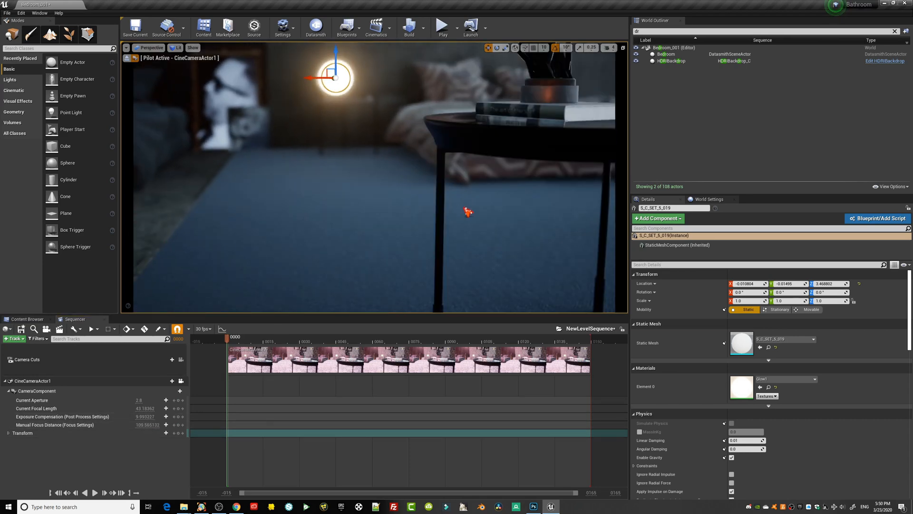
pyautogui.moveTo(467, 209); pyautogui.dragTo(467, 209, button='right')
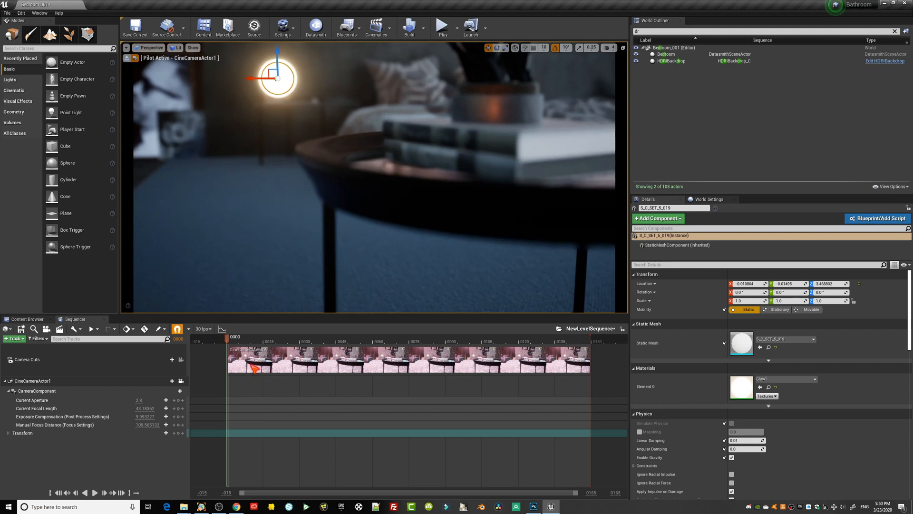
pyautogui.moveTo(143, 425)
pyautogui.mouseDown()
pyautogui.moveTo(152, 424)
pyautogui.moveTo(136, 425)
pyautogui.mouseUp()
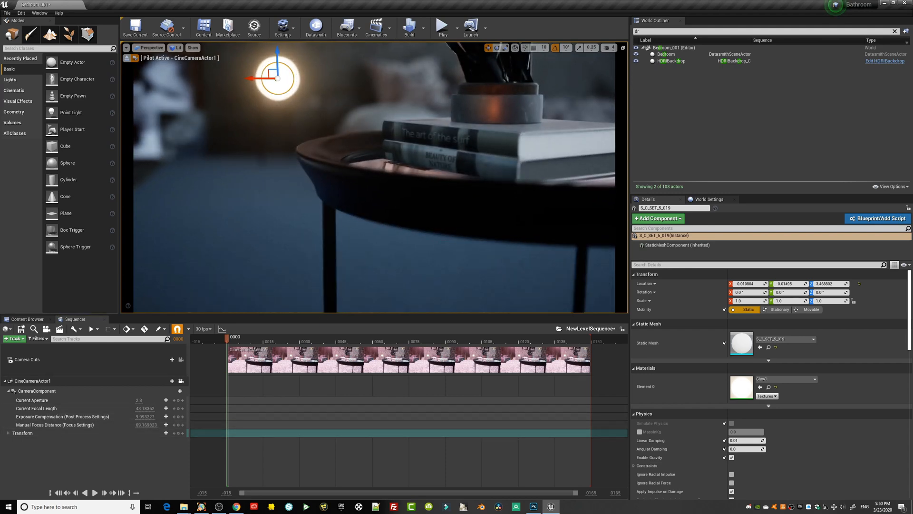
pyautogui.moveTo(374, 191); pyautogui.dragTo(375, 190, button='middle')
pyautogui.moveTo(433, 251); pyautogui.dragTo(433, 251, button='right')
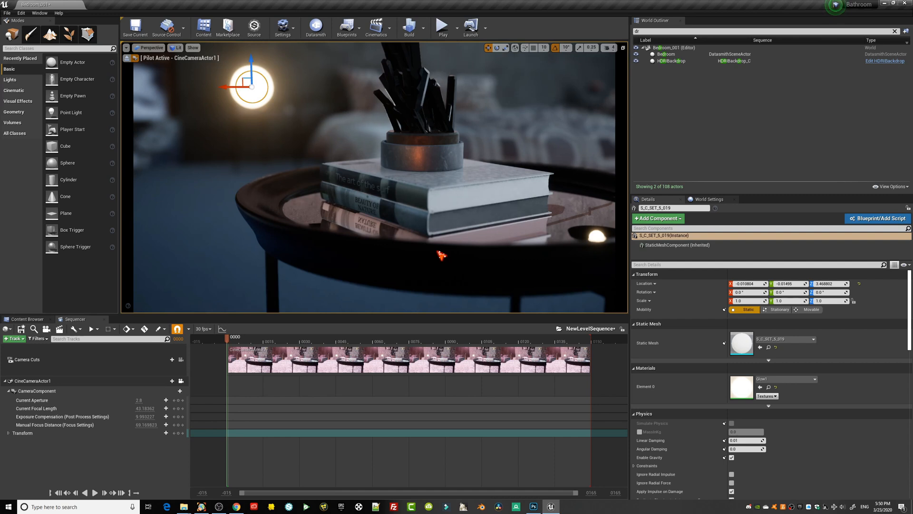
# Examine the crystal ornament and books on the coffee table from several close angles against the blurred lamp and bed.
pyautogui.moveTo(403, 248)
pyautogui.mouseDown(button='right')
pyautogui.moveTo(421, 245)
pyautogui.moveTo(398, 249)
pyautogui.mouseUp(button='right')
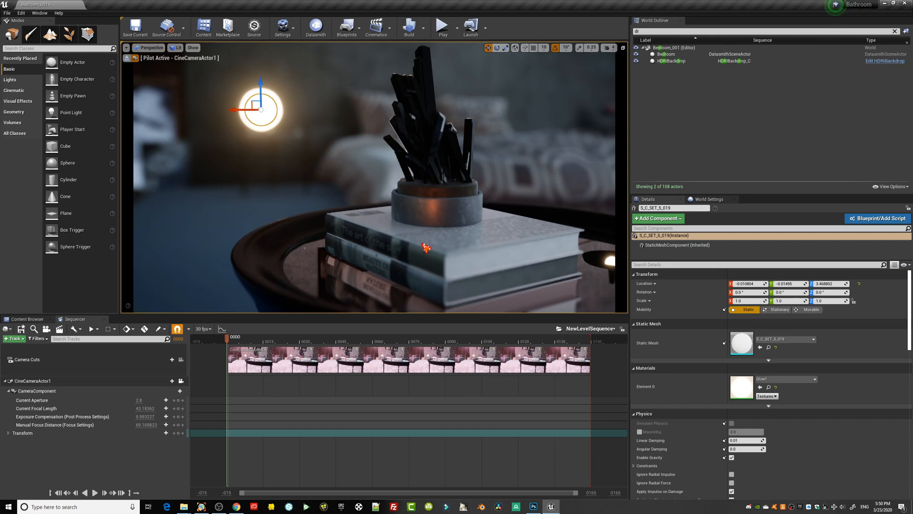
pyautogui.moveTo(424, 238); pyautogui.dragTo(433, 243, button='right')
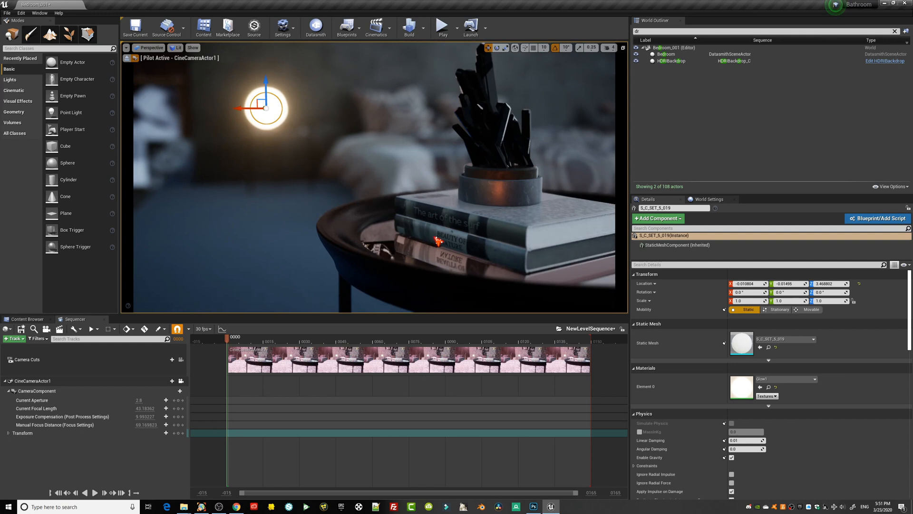
pyautogui.moveTo(448, 246); pyautogui.dragTo(443, 247, button='right')
pyautogui.moveTo(443, 246); pyautogui.dragTo(452, 247, button='middle')
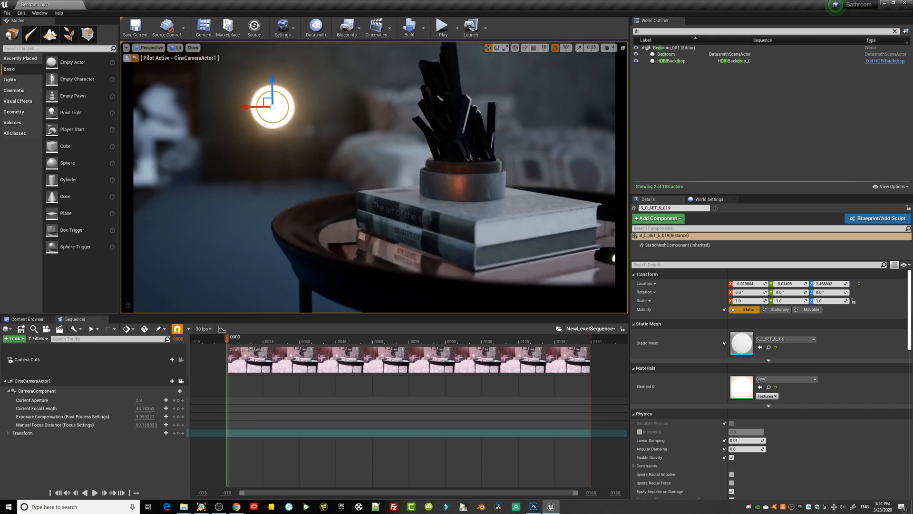
pyautogui.moveTo(439, 240); pyautogui.dragTo(378, 220, button='right')
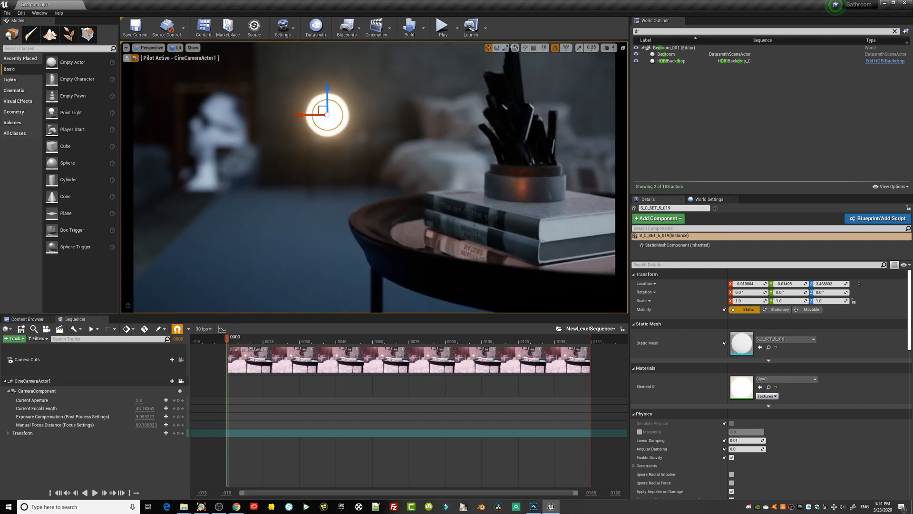
pyautogui.moveTo(378, 220); pyautogui.dragTo(383, 214)
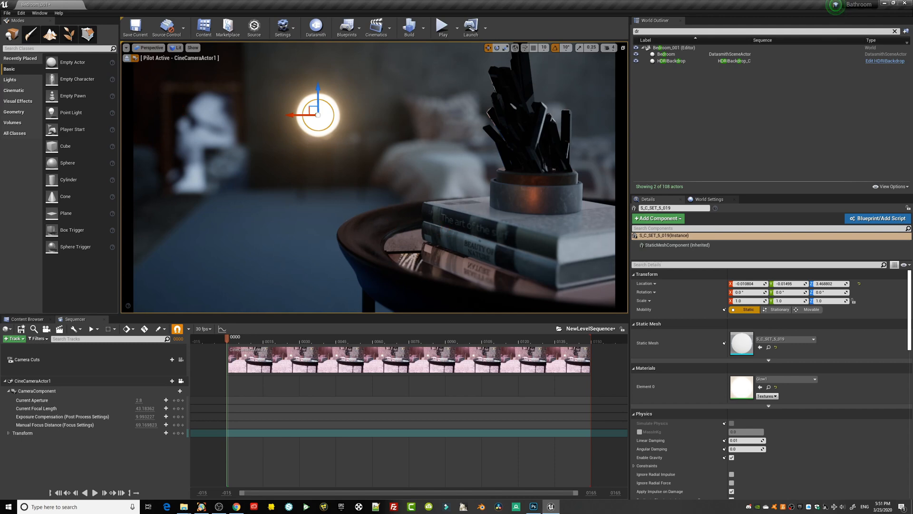
pyautogui.moveTo(383, 192)
pyautogui.mouseDown()
pyautogui.moveTo(391, 209)
pyautogui.moveTo(384, 192)
pyautogui.mouseUp()
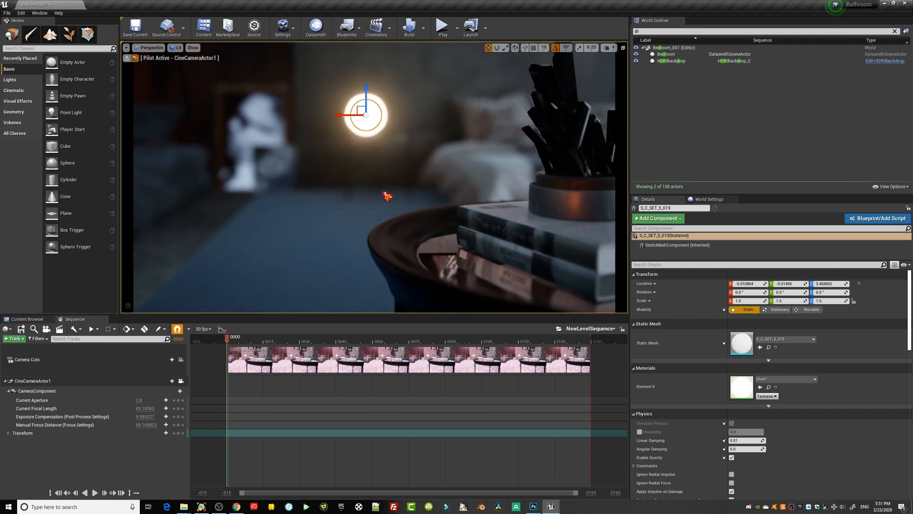
pyautogui.moveTo(383, 193)
pyautogui.mouseDown(button='right')
pyautogui.moveTo(415, 187)
pyautogui.moveTo(421, 196)
pyautogui.moveTo(399, 201)
pyautogui.moveTo(398, 193)
pyautogui.mouseUp(button='right')
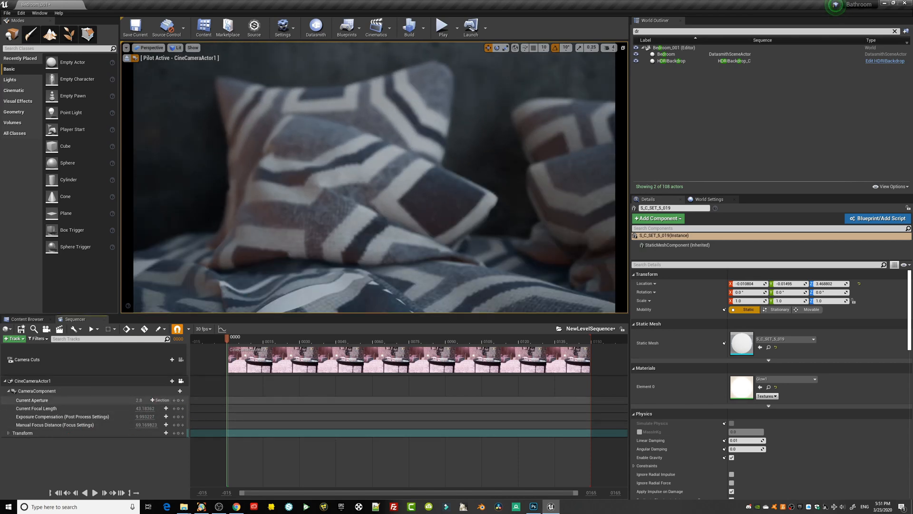
# Set the camera's Current Aperture to about 7.48 and its Exposure Compensation to about 13.12 for the view of the pillows.
pyautogui.moveTo(140, 400); pyautogui.dragTo(153, 400)
pyautogui.moveTo(362, 190); pyautogui.dragTo(369, 188, button='right')
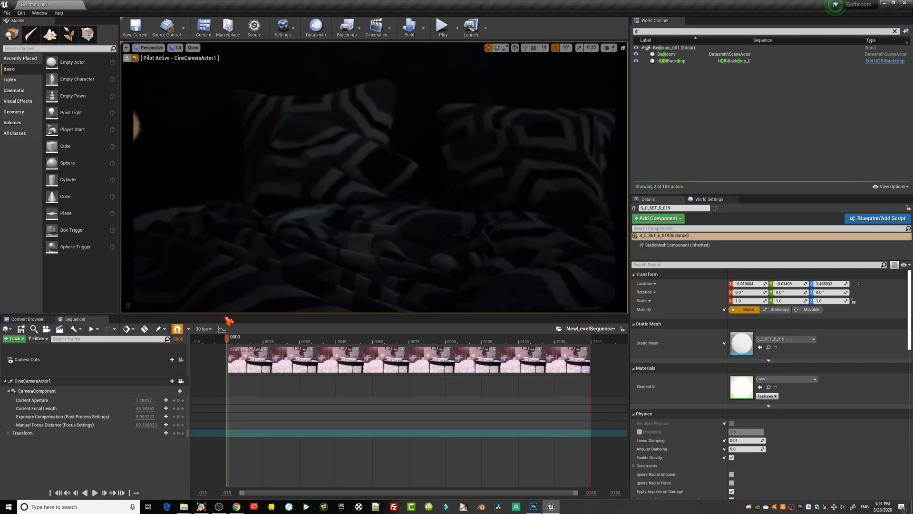
pyautogui.moveTo(140, 417)
pyautogui.mouseDown()
pyautogui.moveTo(150, 408)
pyautogui.moveTo(152, 424)
pyautogui.moveTo(143, 417)
pyautogui.moveTo(152, 417)
pyautogui.mouseUp()
# Pull the camera outside to face the bedroom's glass facade and select the HDRI backdrop.
pyautogui.press('s')
pyautogui.moveTo(403, 245); pyautogui.dragTo(347, 240, button='right')
pyautogui.press('w')
pyautogui.press('s')
pyautogui.press('w')
pyautogui.press('s')
pyautogui.click(363, 232)
pyautogui.press('w')
pyautogui.moveTo(347, 241); pyautogui.dragTo(371, 223, button='middle')
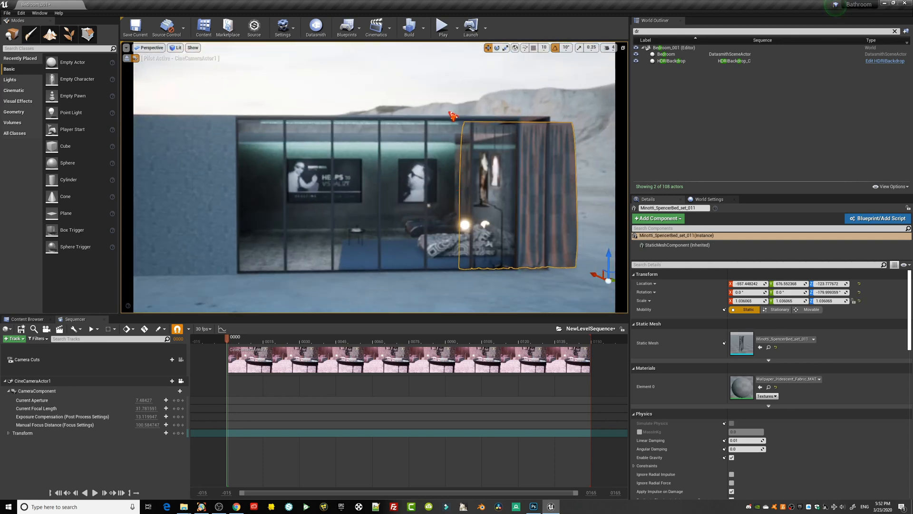
pyautogui.click(453, 115)
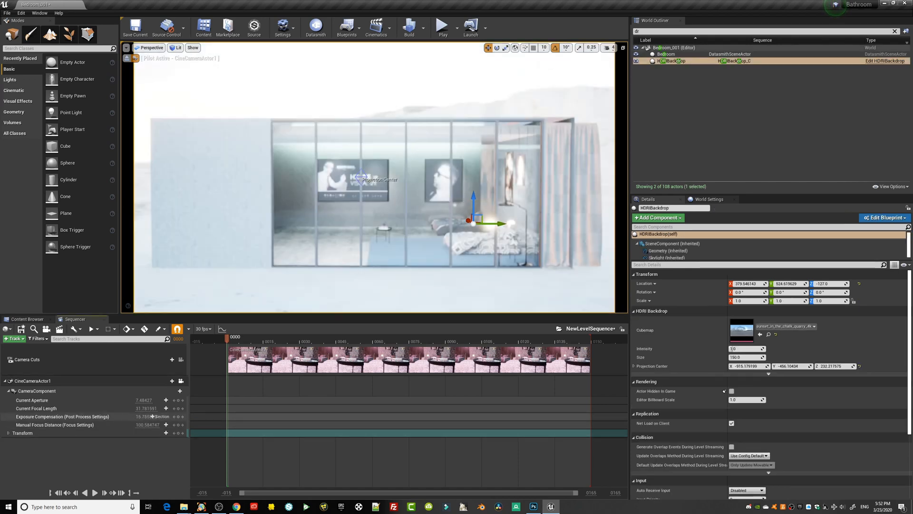
# Bring the camera back inside to face both beds, with Exposure Compensation at about 13.04 and Manual Focus Distance at about 215.
pyautogui.moveTo(152, 416); pyautogui.dragTo(162, 424)
pyautogui.moveTo(402, 203); pyautogui.dragTo(418, 231, button='right')
pyautogui.press('w')
pyautogui.press('s')
pyautogui.press('w')
pyautogui.press('s')
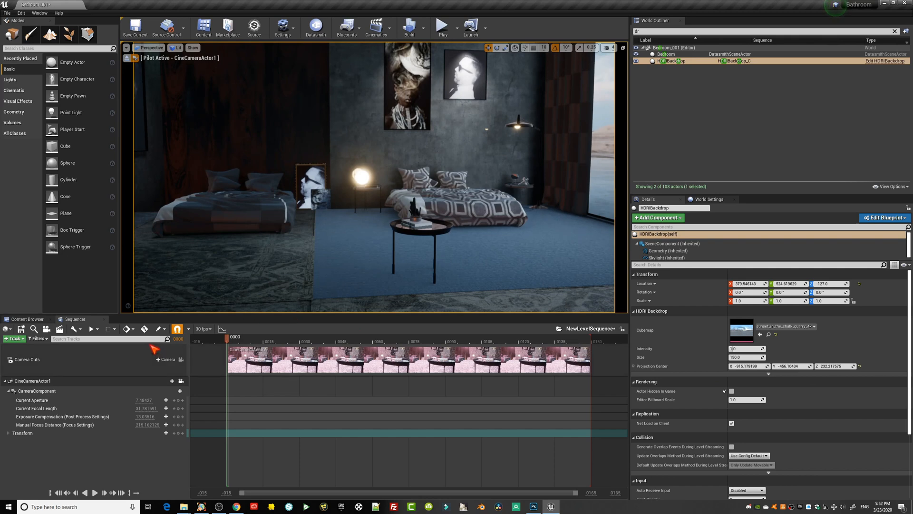
# Apply the ALLURE4 material from the dark floor section to the adjoining blue carpet section.
pyautogui.click(235, 305)
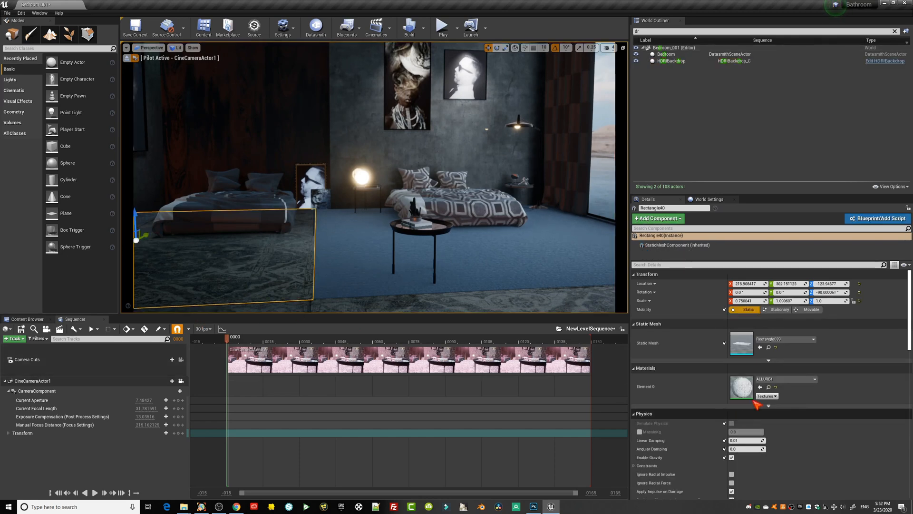
pyautogui.click(767, 387)
pyautogui.moveTo(394, 375); pyautogui.dragTo(386, 286)
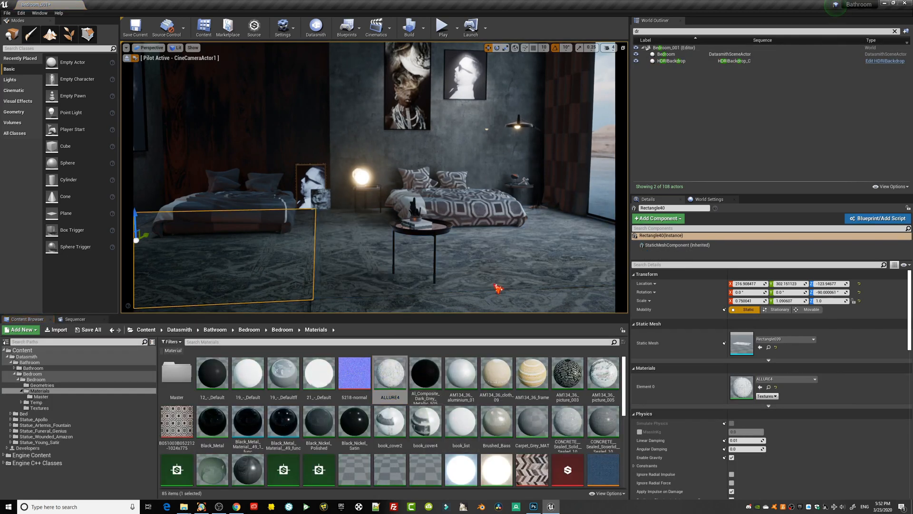
pyautogui.press('d')
pyautogui.moveTo(499, 287)
pyautogui.mouseDown(button='right')
pyautogui.moveTo(499, 272)
pyautogui.moveTo(485, 284)
pyautogui.mouseUp(button='right')
pyautogui.press('w')
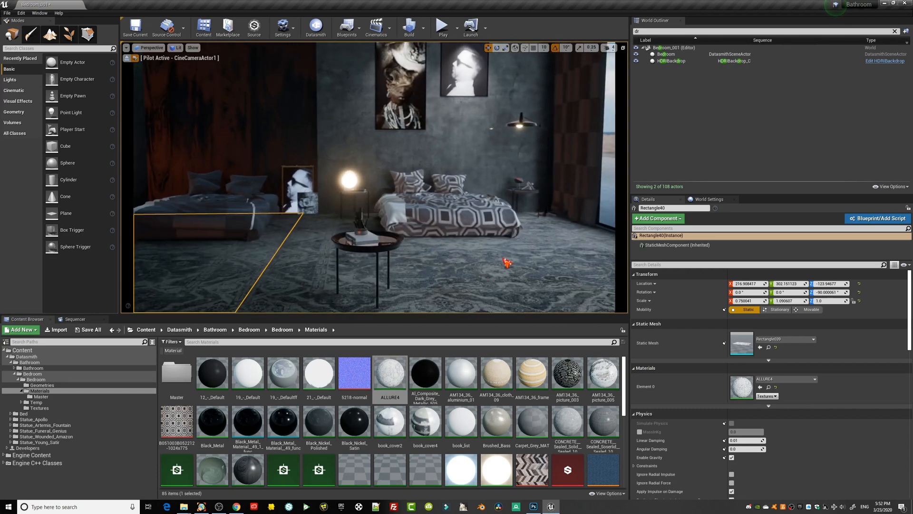
# Change the ceiling RectLight's Light Color to a pale blue with a hue of about 209 and saturation of about 0.32.
pyautogui.moveTo(505, 260); pyautogui.dragTo(448, 294, button='middle')
pyautogui.moveTo(432, 252); pyautogui.dragTo(426, 243)
pyautogui.moveTo(463, 259); pyautogui.dragTo(438, 241, button='right')
pyautogui.moveTo(332, 266); pyautogui.dragTo(312, 215, button='right')
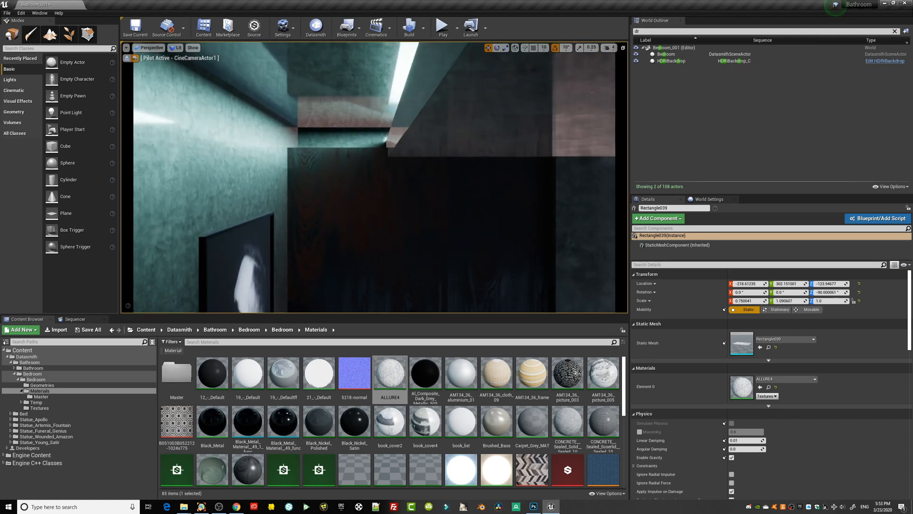
pyautogui.moveTo(404, 267)
pyautogui.mouseDown(button='right')
pyautogui.moveTo(396, 257)
pyautogui.moveTo(411, 259)
pyautogui.mouseUp(button='right')
pyautogui.moveTo(403, 266); pyautogui.dragTo(406, 254, button='middle')
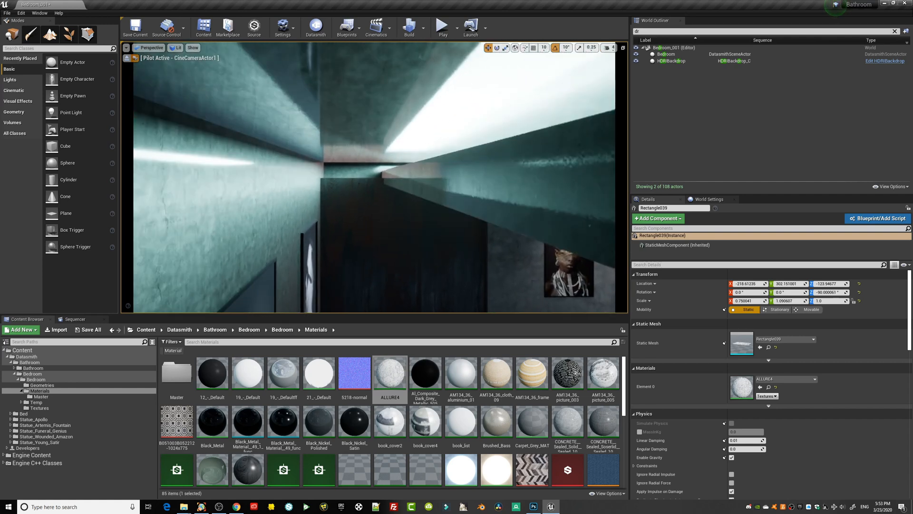
pyautogui.press('g')
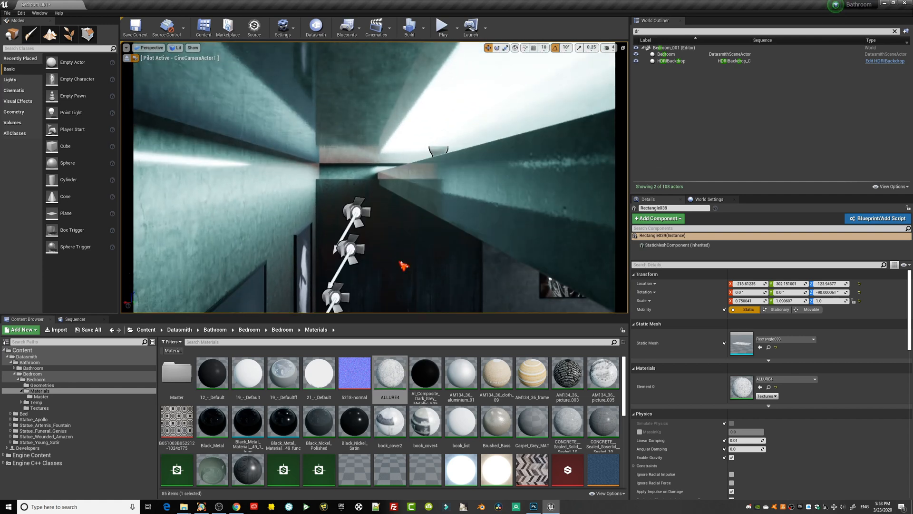
pyautogui.click(436, 152)
pyautogui.click(752, 342)
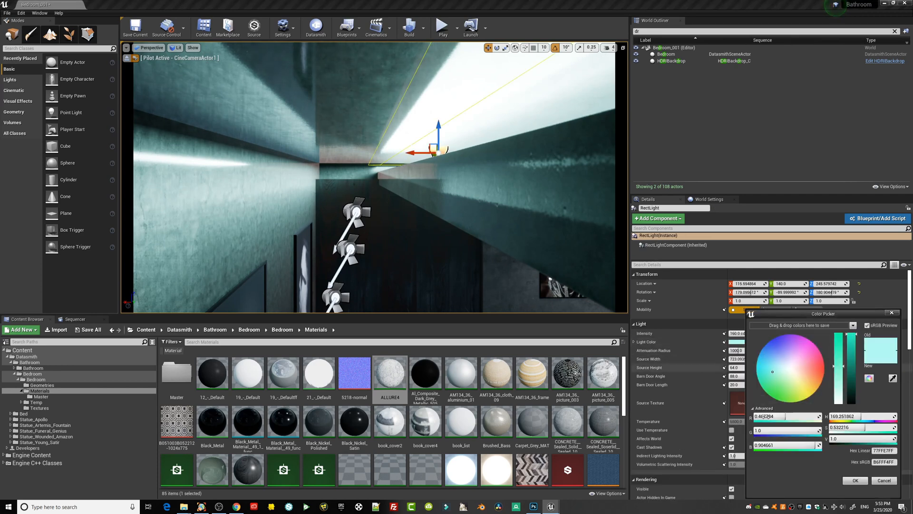
pyautogui.moveTo(785, 367); pyautogui.dragTo(780, 363)
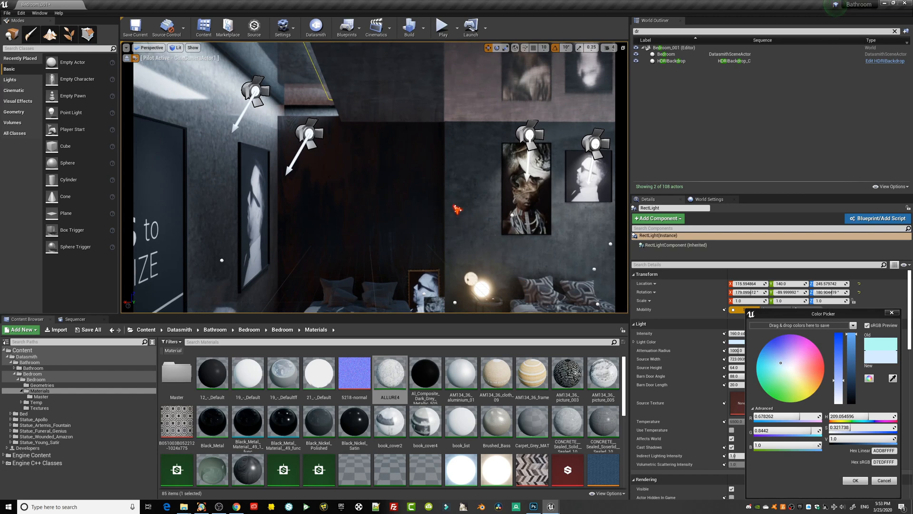
# Frame the coffee table's books and crystal ornament against the patterned bed and round lamp, with the scene icons hidden.
pyautogui.moveTo(456, 210); pyautogui.dragTo(448, 243)
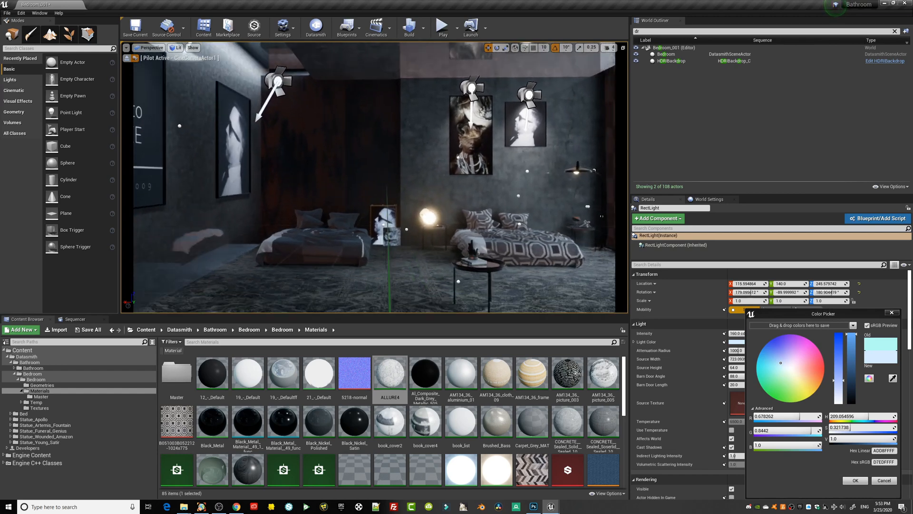
pyautogui.moveTo(374, 190); pyautogui.dragTo(351, 196, button='right')
pyautogui.press('g')
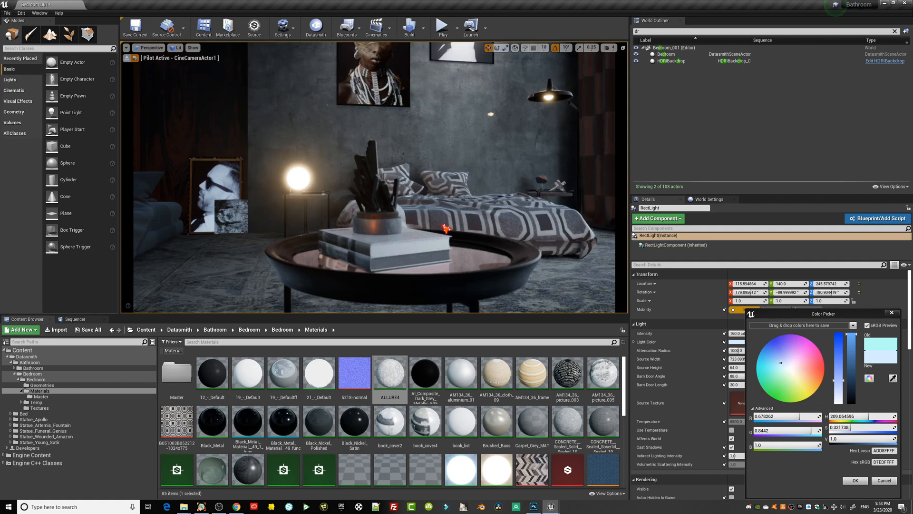
pyautogui.moveTo(351, 196); pyautogui.dragTo(372, 197, button='right')
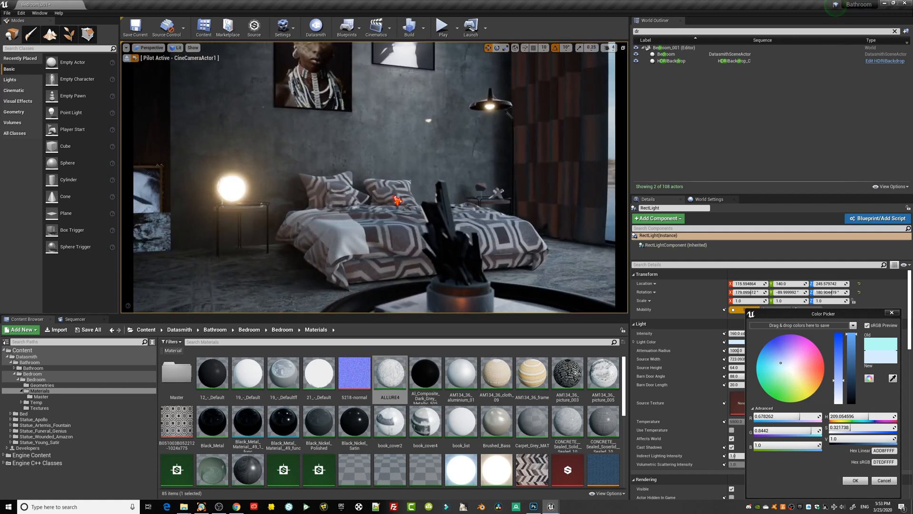
pyautogui.moveTo(390, 196); pyautogui.dragTo(390, 201, button='right')
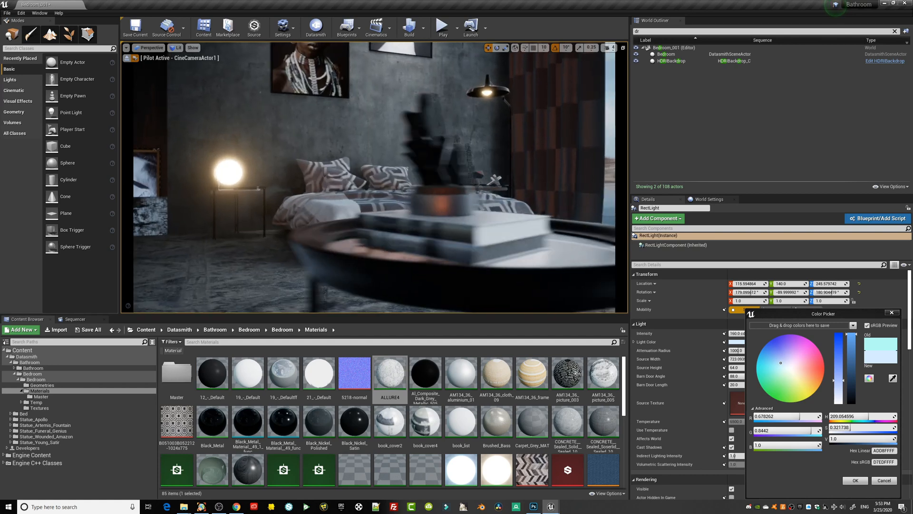
# Focus the camera on the coffee-table books with Current Aperture at about 2.73 and Exposure Compensation at about 10.21.
pyautogui.click(72, 319)
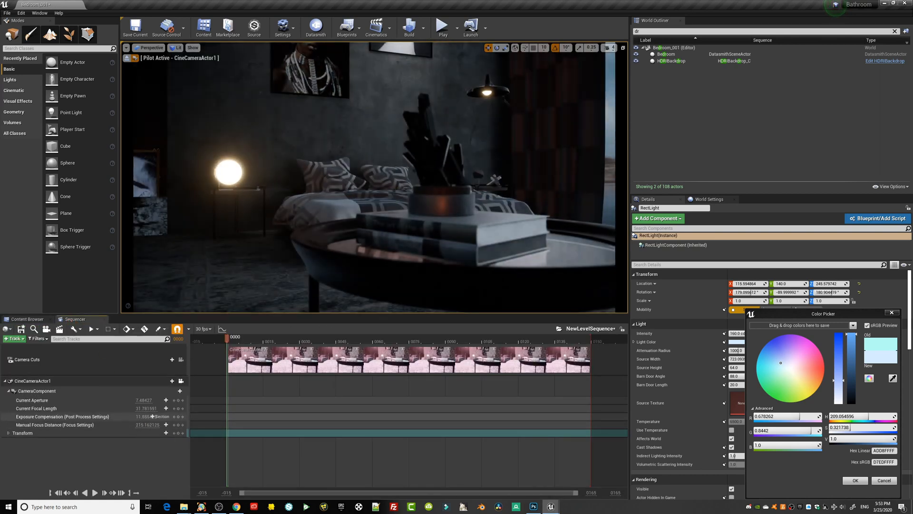
pyautogui.moveTo(152, 416)
pyautogui.mouseDown()
pyautogui.moveTo(167, 416)
pyautogui.moveTo(115, 400)
pyautogui.moveTo(143, 416)
pyautogui.moveTo(140, 424)
pyautogui.moveTo(159, 400)
pyautogui.moveTo(148, 417)
pyautogui.moveTo(162, 416)
pyautogui.moveTo(152, 416)
pyautogui.mouseUp()
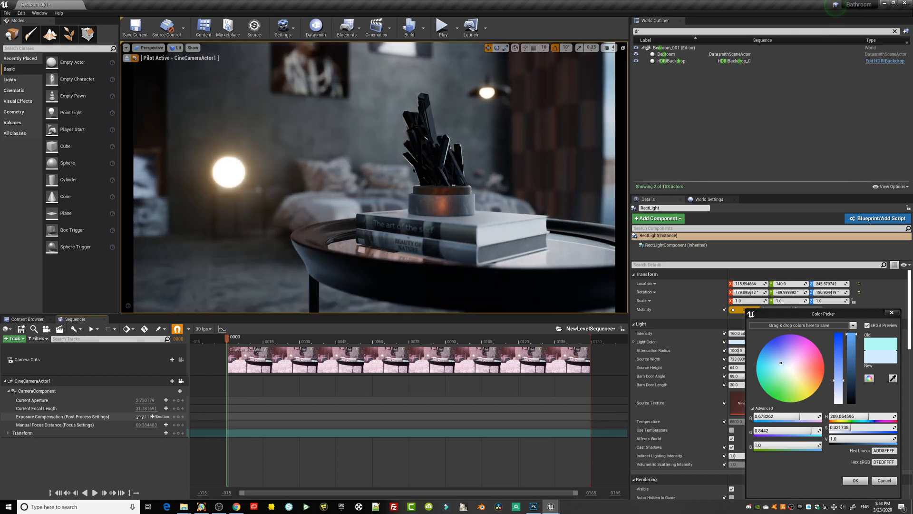
pyautogui.moveTo(265, 236)
pyautogui.mouseDown()
pyautogui.moveTo(265, 271)
pyautogui.moveTo(269, 227)
pyautogui.mouseUp()
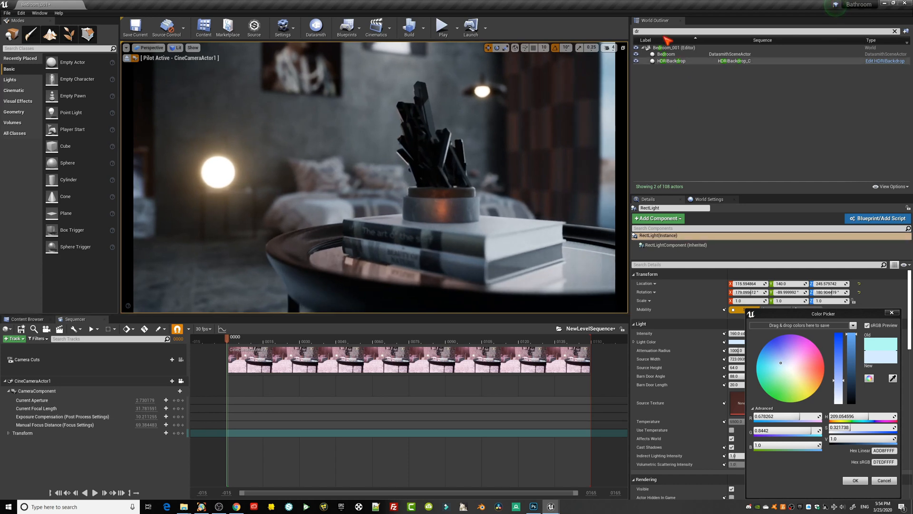
# Filter the scene actors by "postp", select the PostProcessVolume and dismiss the light's color picker.
pyautogui.press('BackSpace')
pyautogui.press('BackSpace')
pyautogui.write('postp')
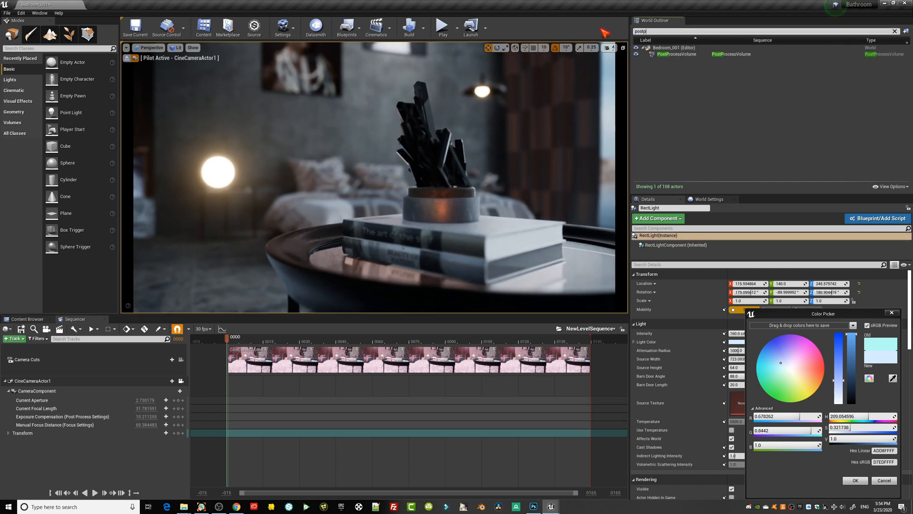
pyautogui.click(711, 55)
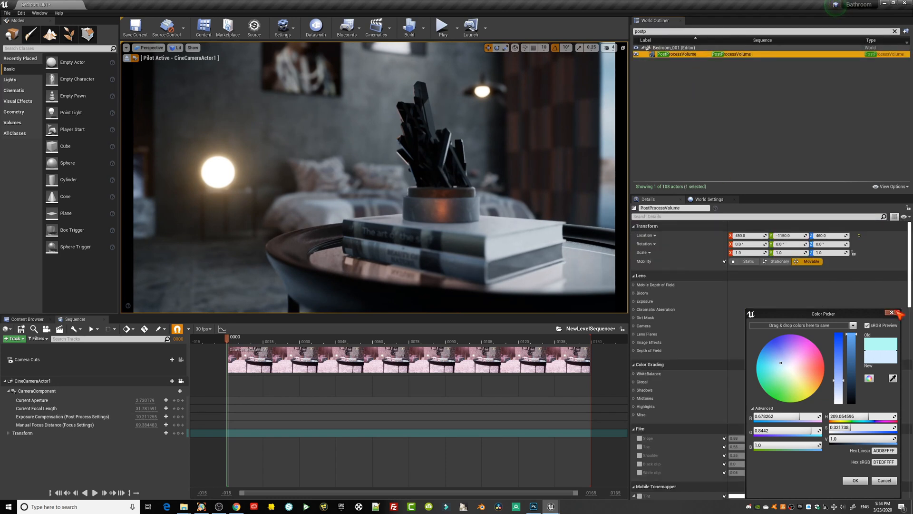
pyautogui.click(892, 313)
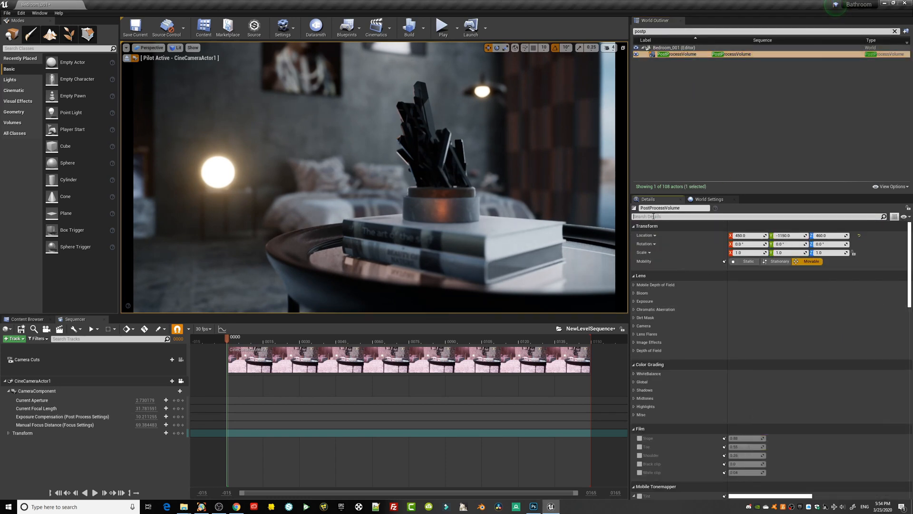
# Enable the PostProcessVolume's Bloom Method override and set it to Convolution.
pyautogui.click(670, 293)
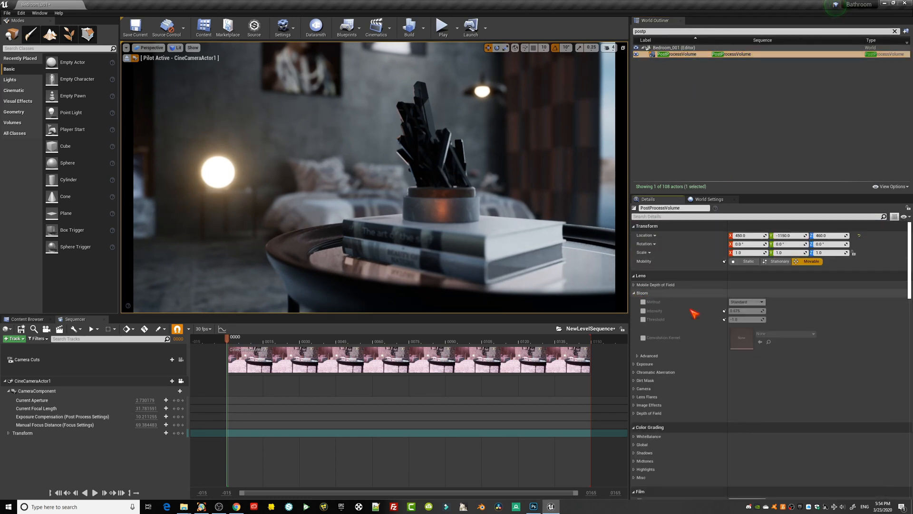
pyautogui.click(644, 303)
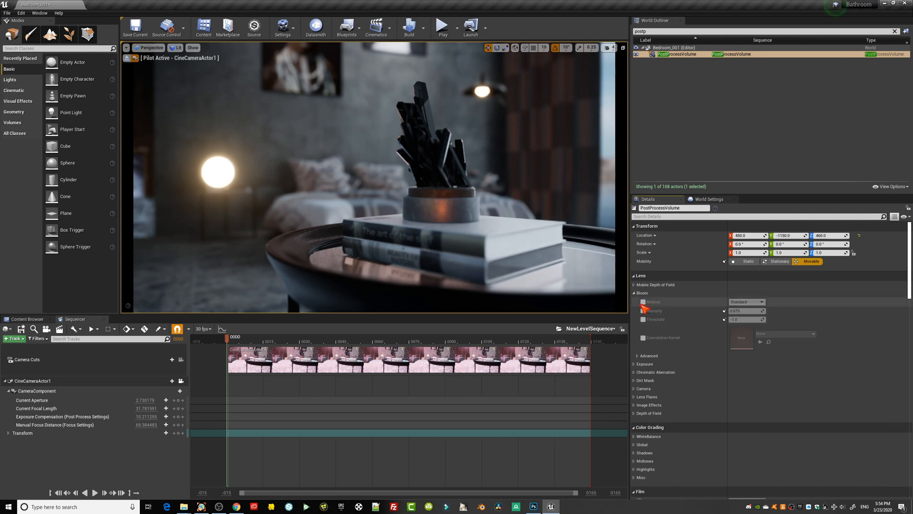
pyautogui.click(747, 302)
pyautogui.click(751, 317)
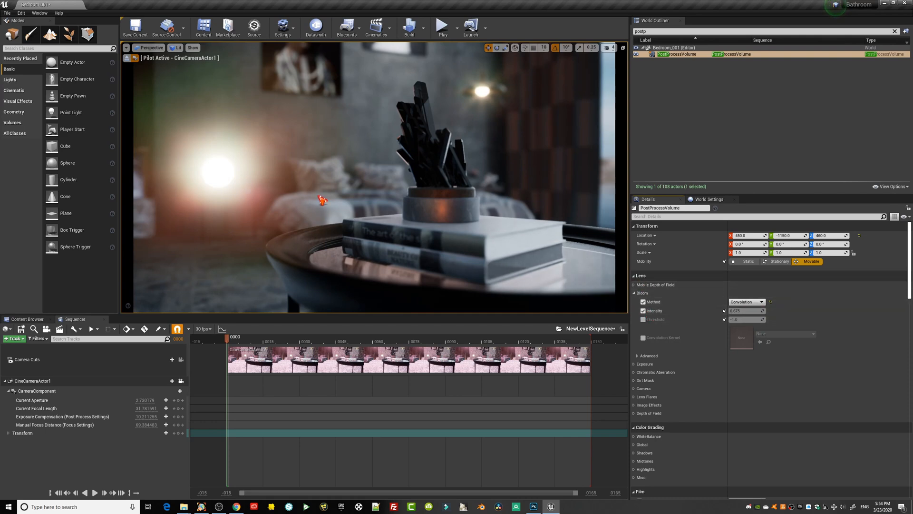
# Open the round lamp's Glow1 material for editing and select the constant feeding its Multiply node.
pyautogui.moveTo(320, 198); pyautogui.dragTo(307, 200, button='right')
pyautogui.click(243, 182)
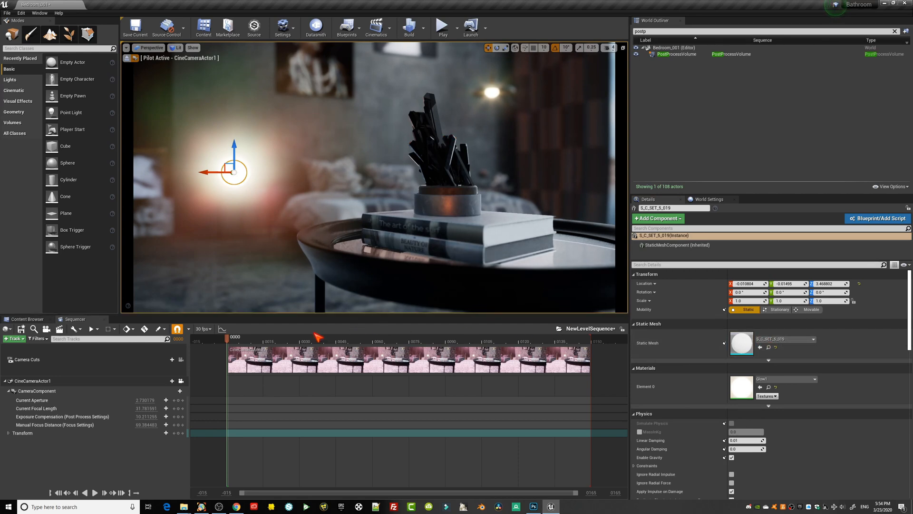
pyautogui.click(27, 319)
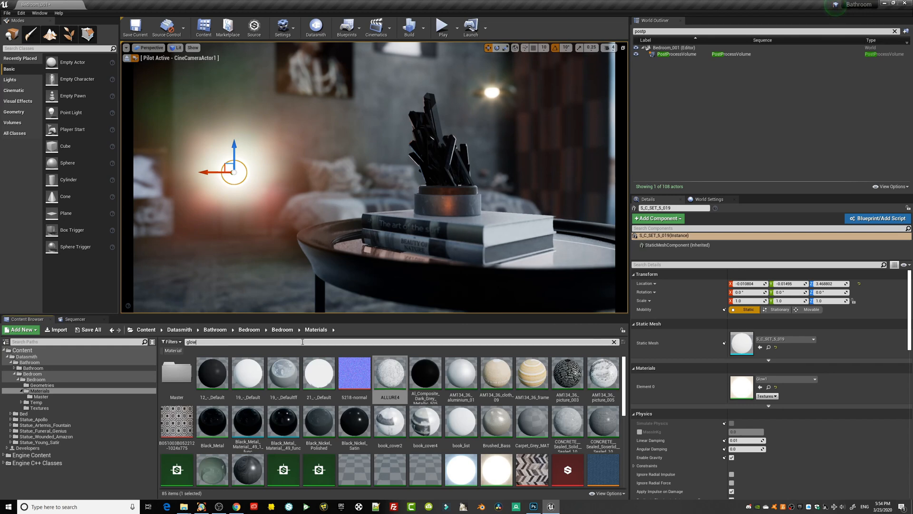
pyautogui.doubleClick(213, 373)
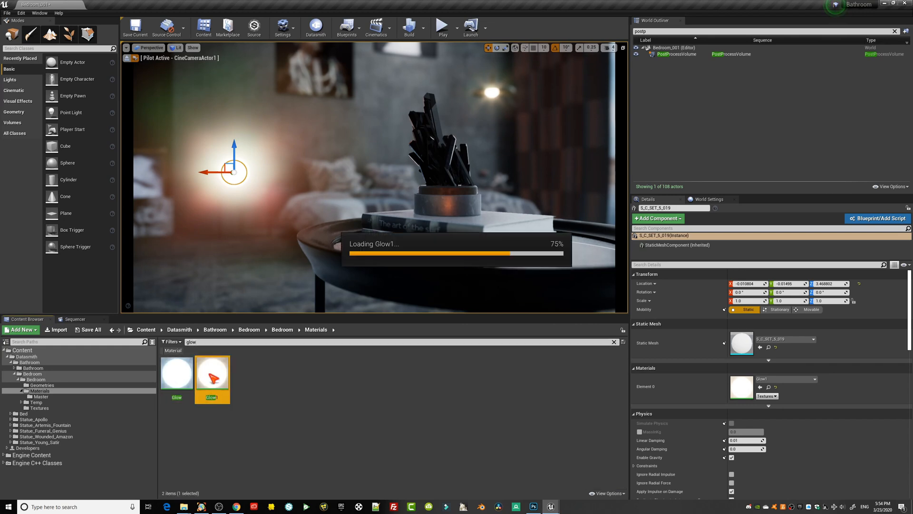
pyautogui.moveTo(478, 219); pyautogui.dragTo(658, 90)
pyautogui.moveTo(663, 306); pyautogui.dragTo(790, 286, button='right')
pyautogui.click(681, 328)
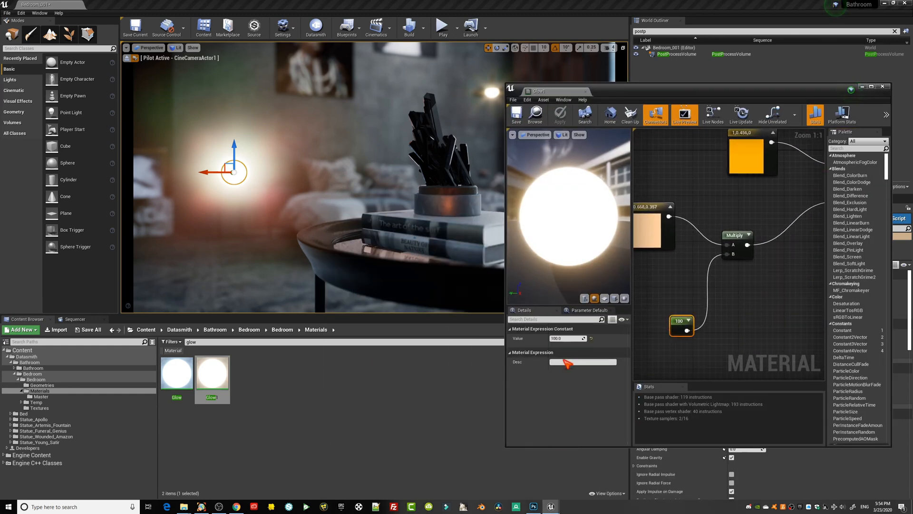
# Set the Glow1 brightness constant to 10 and save the material.
pyautogui.click(568, 338)
pyautogui.write('10')
pyautogui.press('Return')
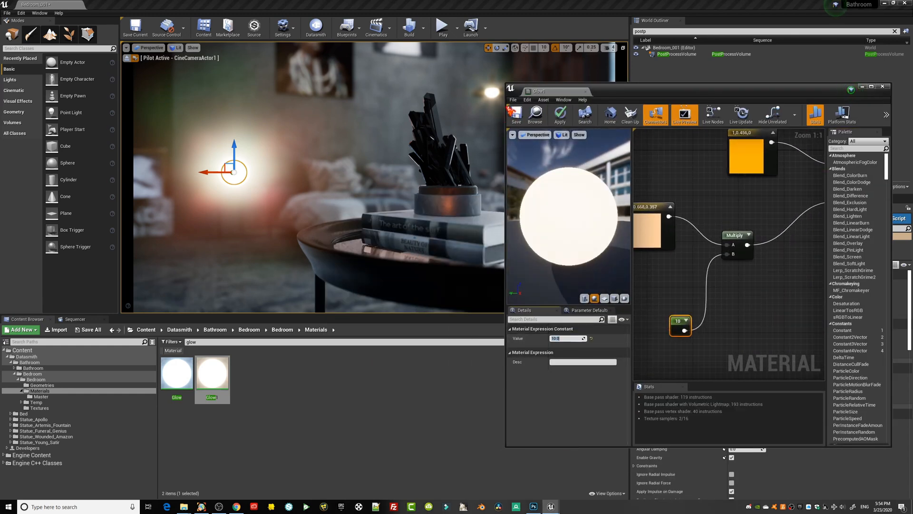
pyautogui.click(516, 116)
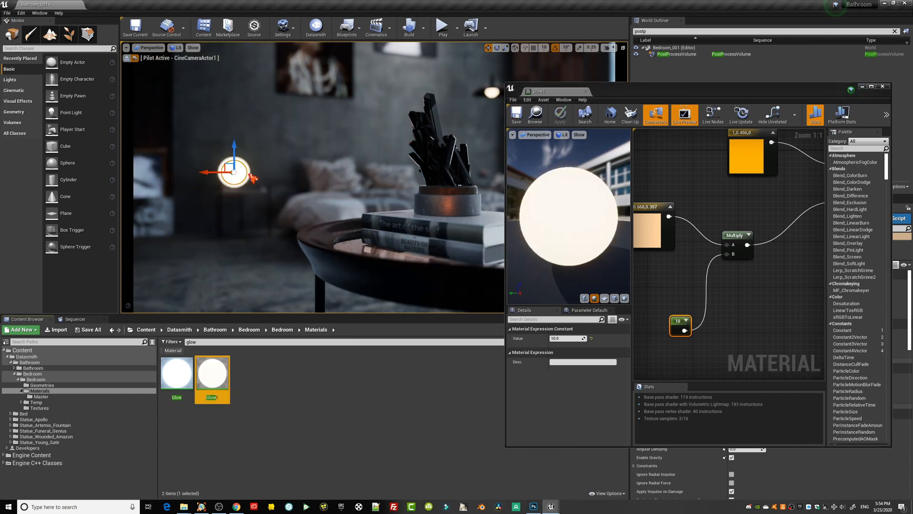
# Raise the Glow1 brightness constant to 20 and save the material.
pyautogui.click(553, 338)
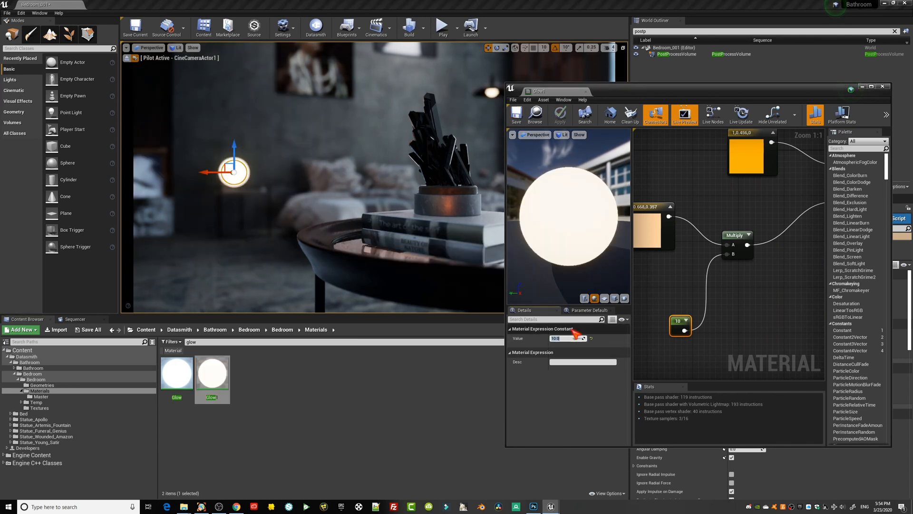
pyautogui.write('20')
pyautogui.press('Return')
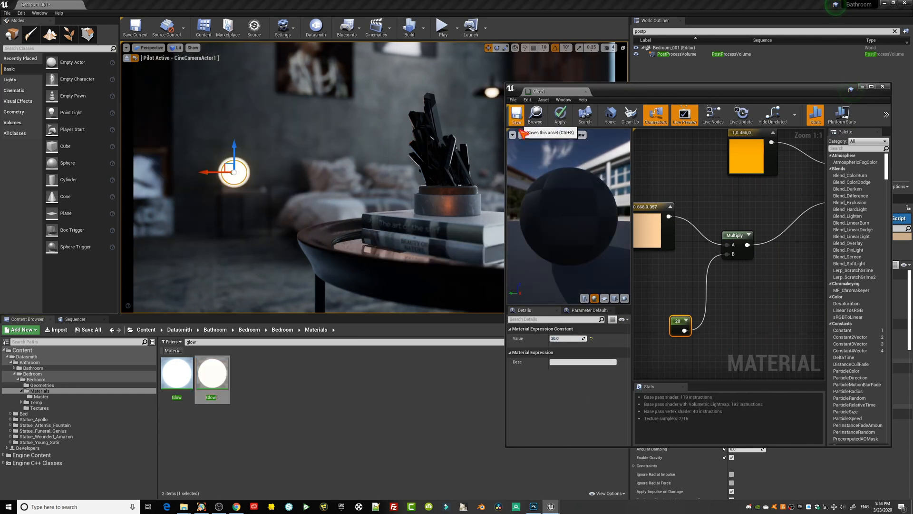
pyautogui.click(516, 115)
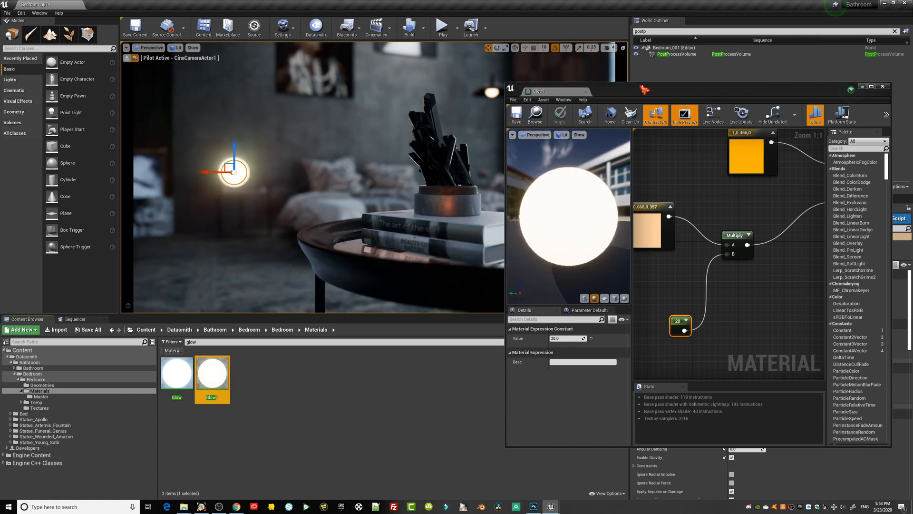
# Select the PostProcessVolume again with the Glow1 material editor out of the way, and reframe the coffee-table shot.
pyautogui.moveTo(643, 89); pyautogui.dragTo(780, 216)
pyautogui.click(358, 205)
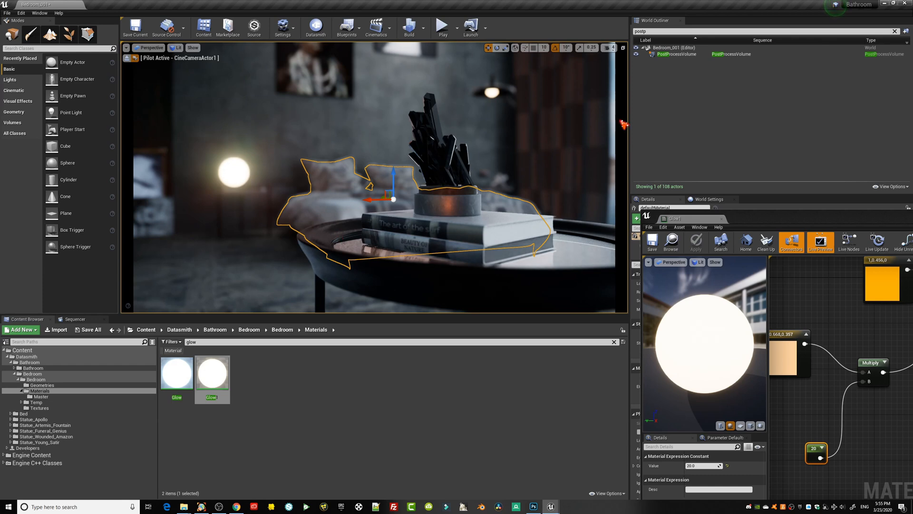
pyautogui.click(685, 54)
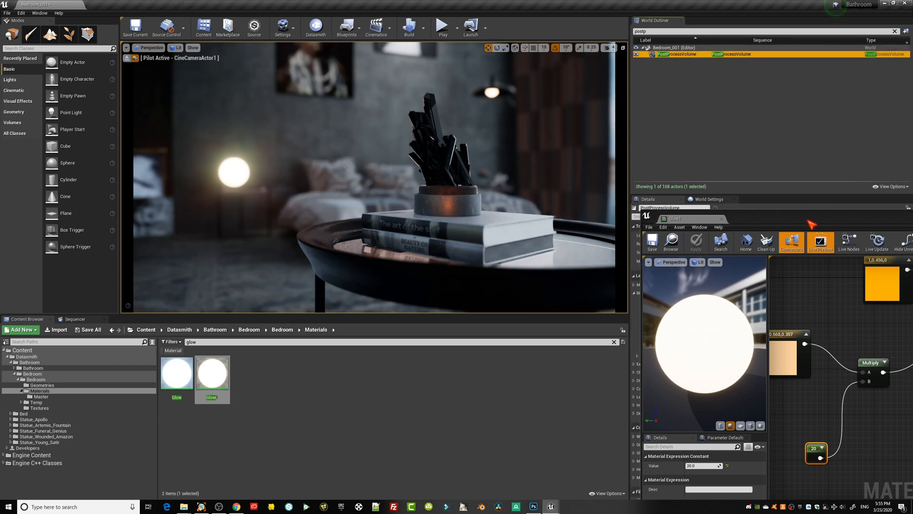
pyautogui.moveTo(804, 219); pyautogui.dragTo(320, 224)
pyautogui.click(546, 223)
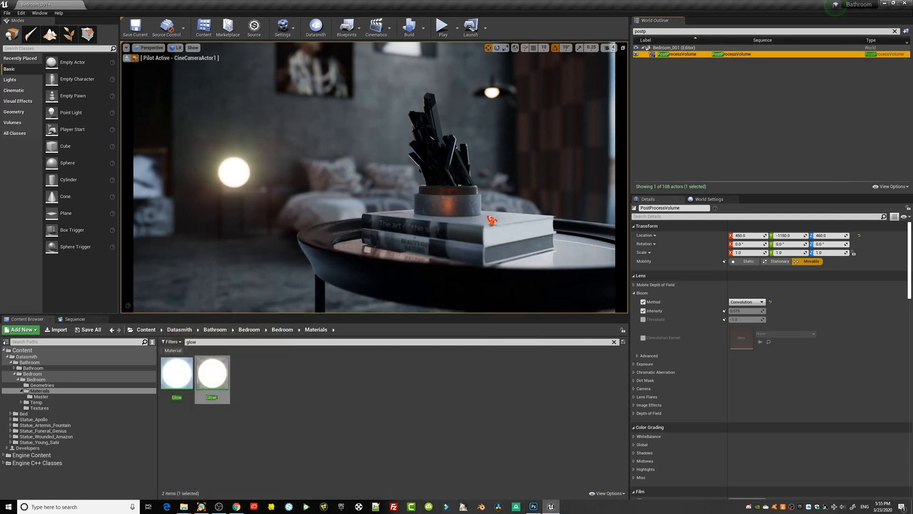
pyautogui.moveTo(491, 219); pyautogui.dragTo(523, 201, button='middle')
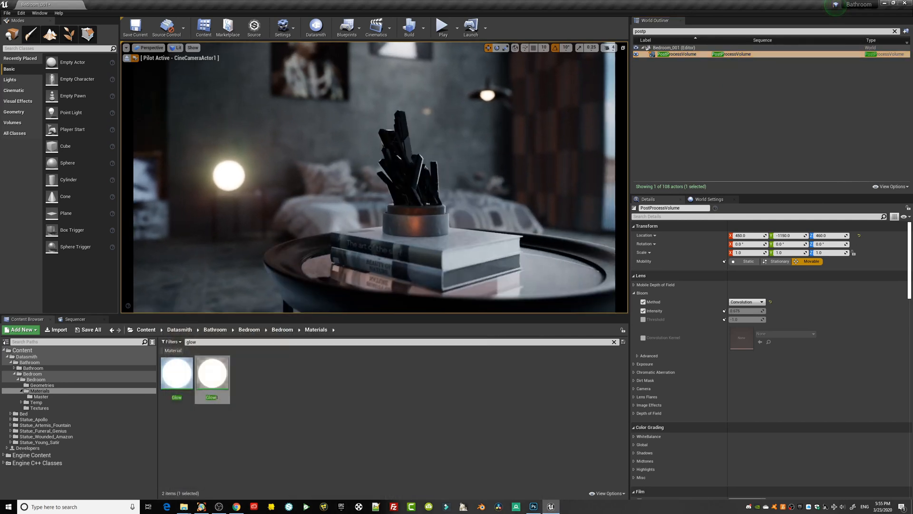